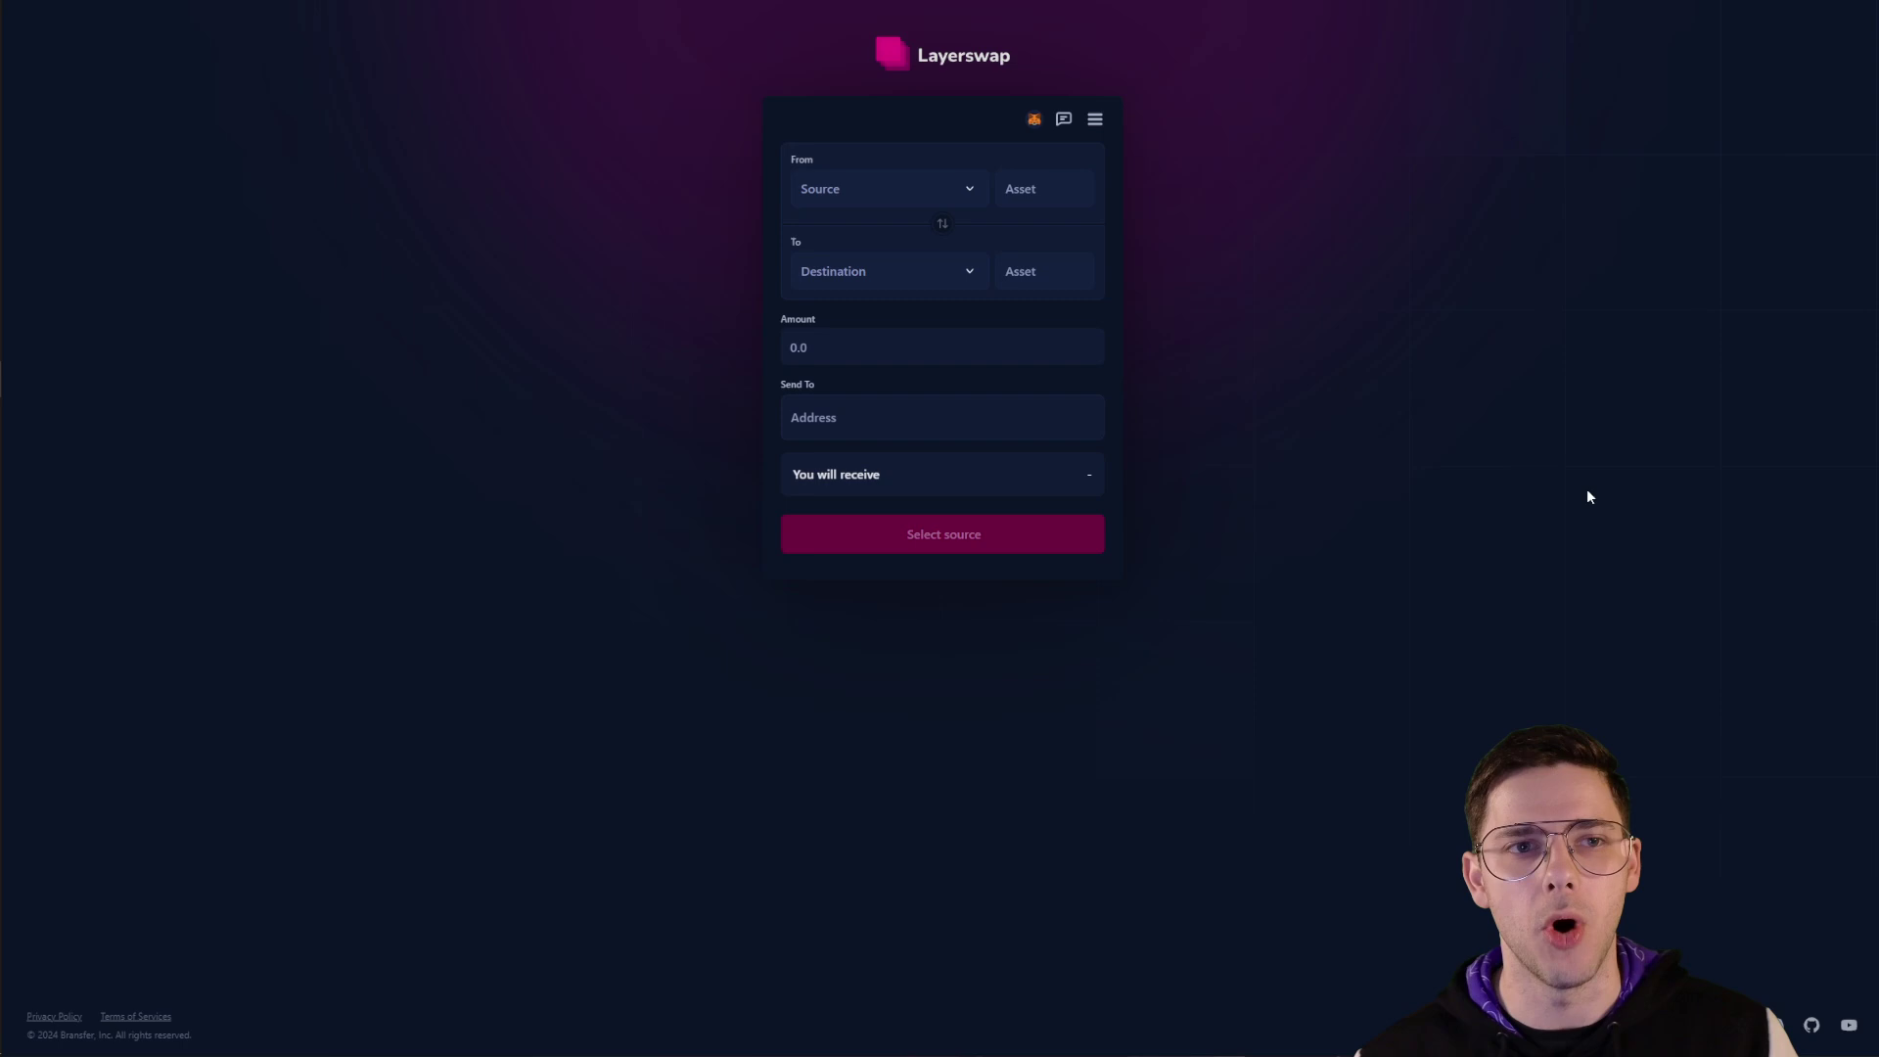
Enlarge the page and search the Source exchange list, trying binance, coin and swyf
{"action": "key", "text": "ctrl+plus"}
{"action": "key", "text": "ctrl+plus"}
{"action": "key", "text": "ctrl+plus"}
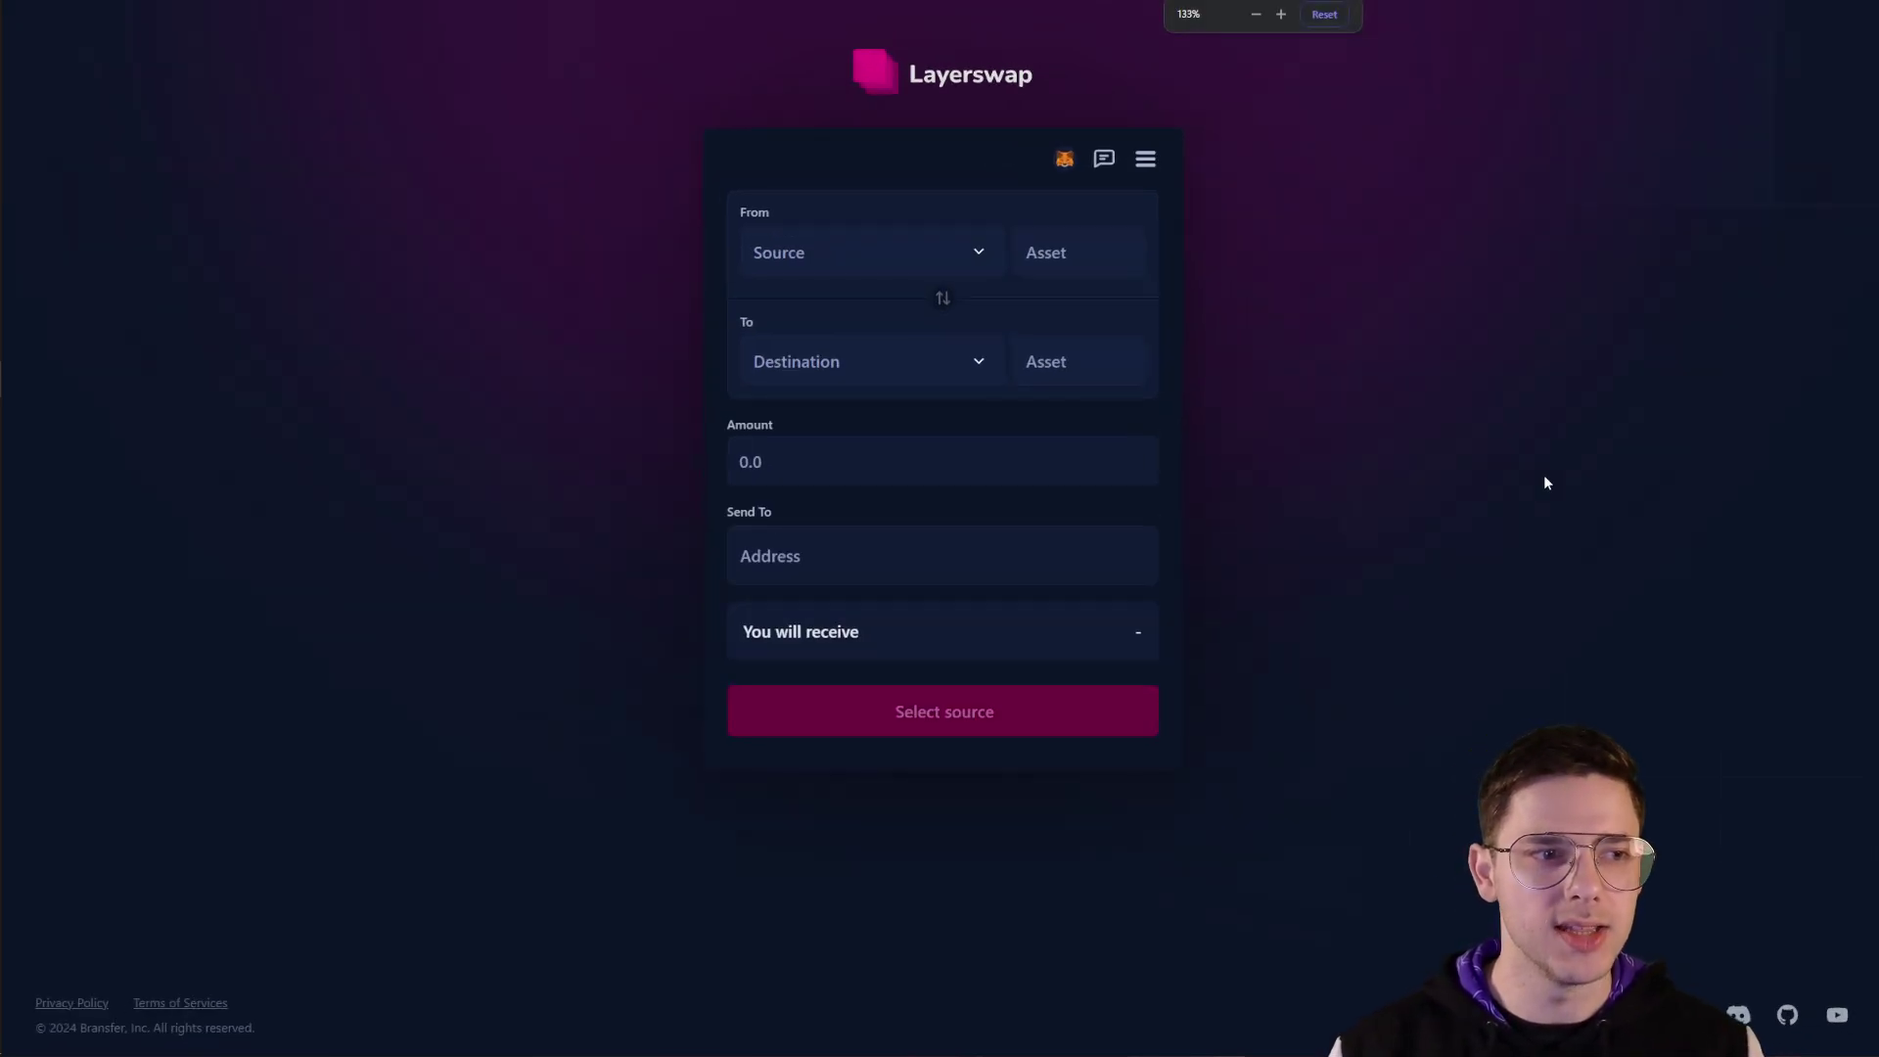
{"action": "left_click", "coordinate": [884, 265]}
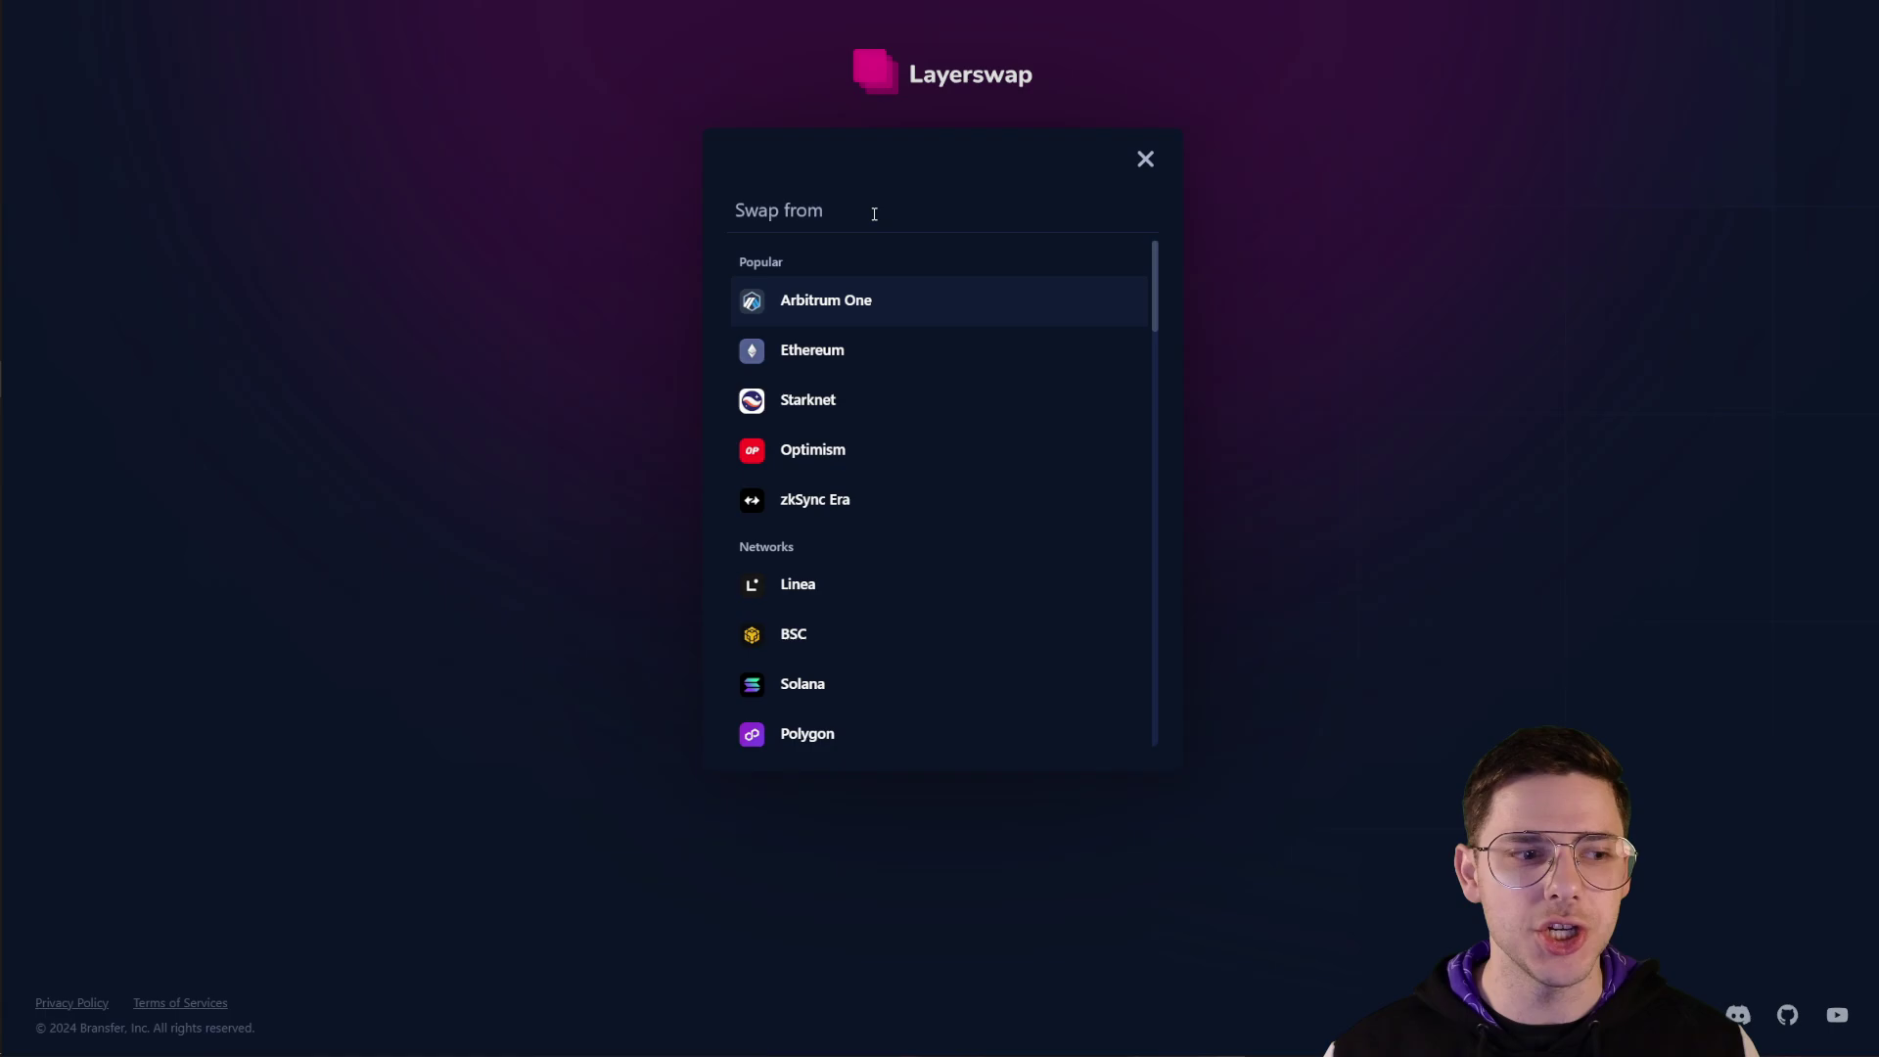
{"action": "type", "text": "binan"}
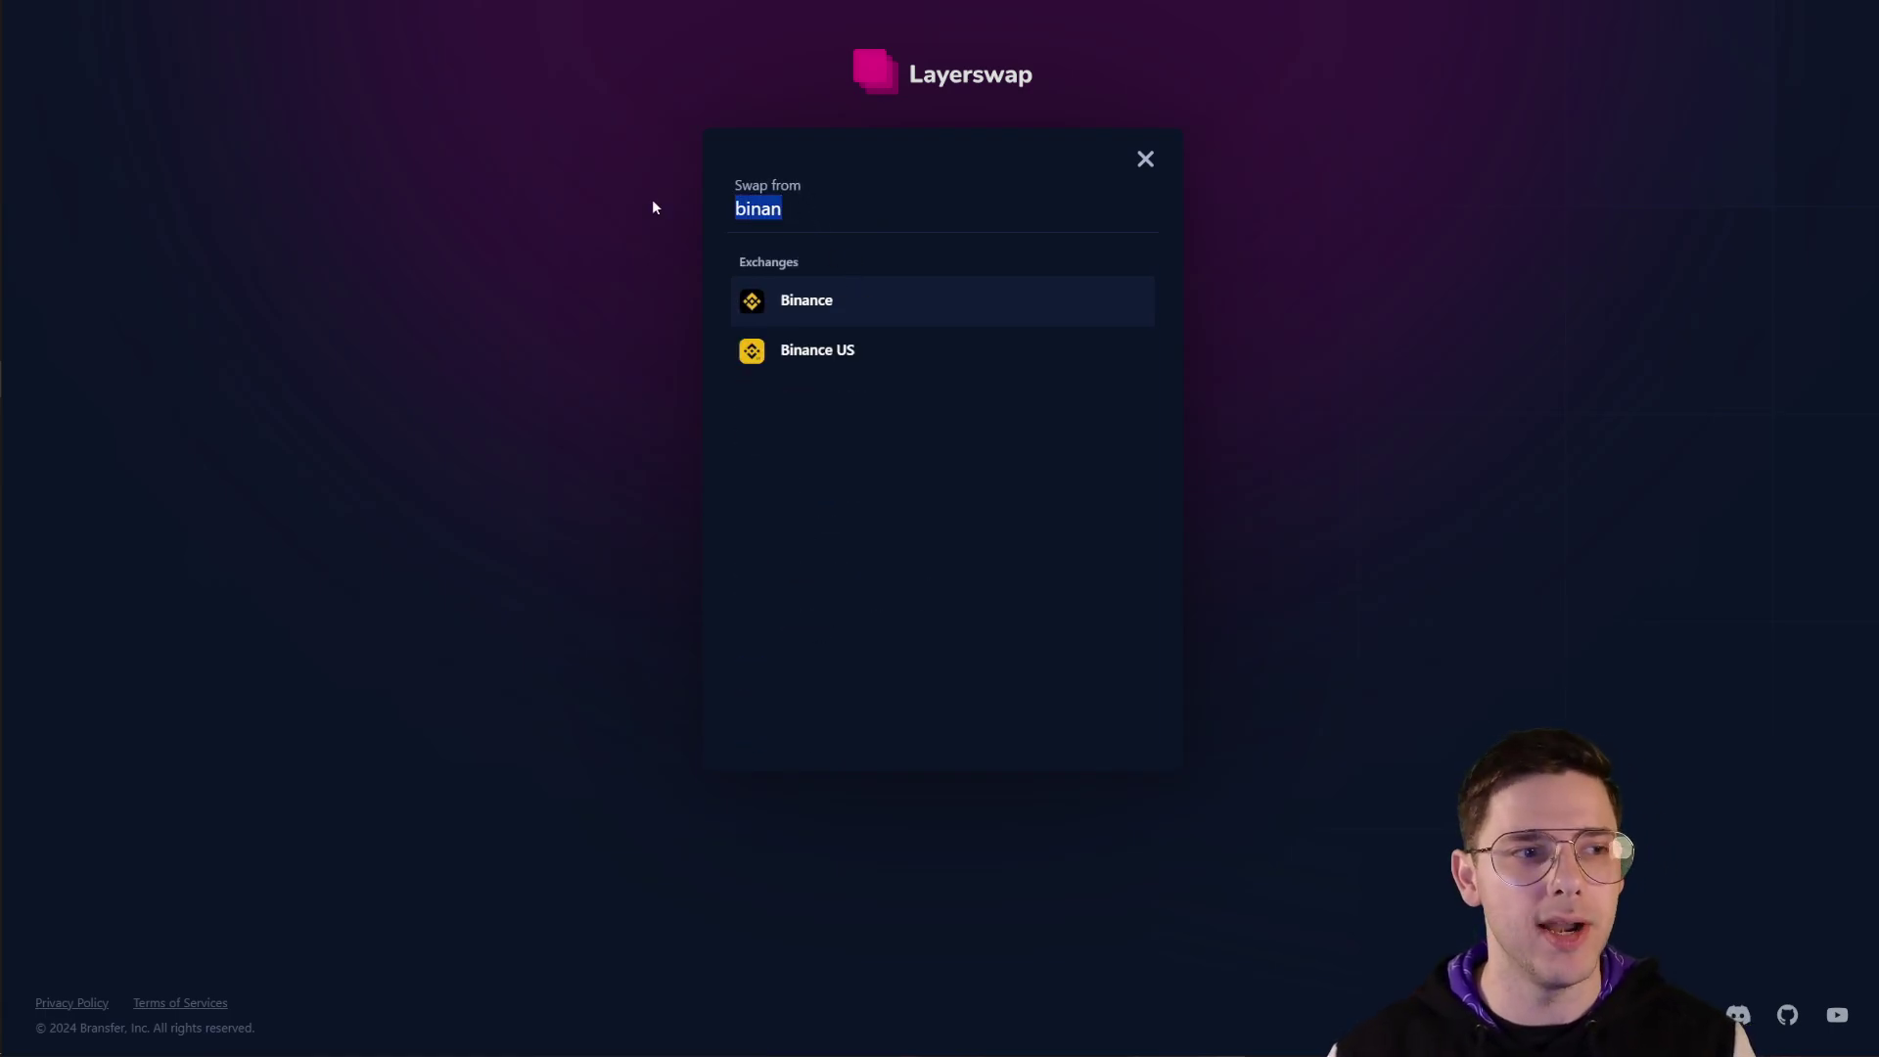
{"action": "type", "text": "coin"}
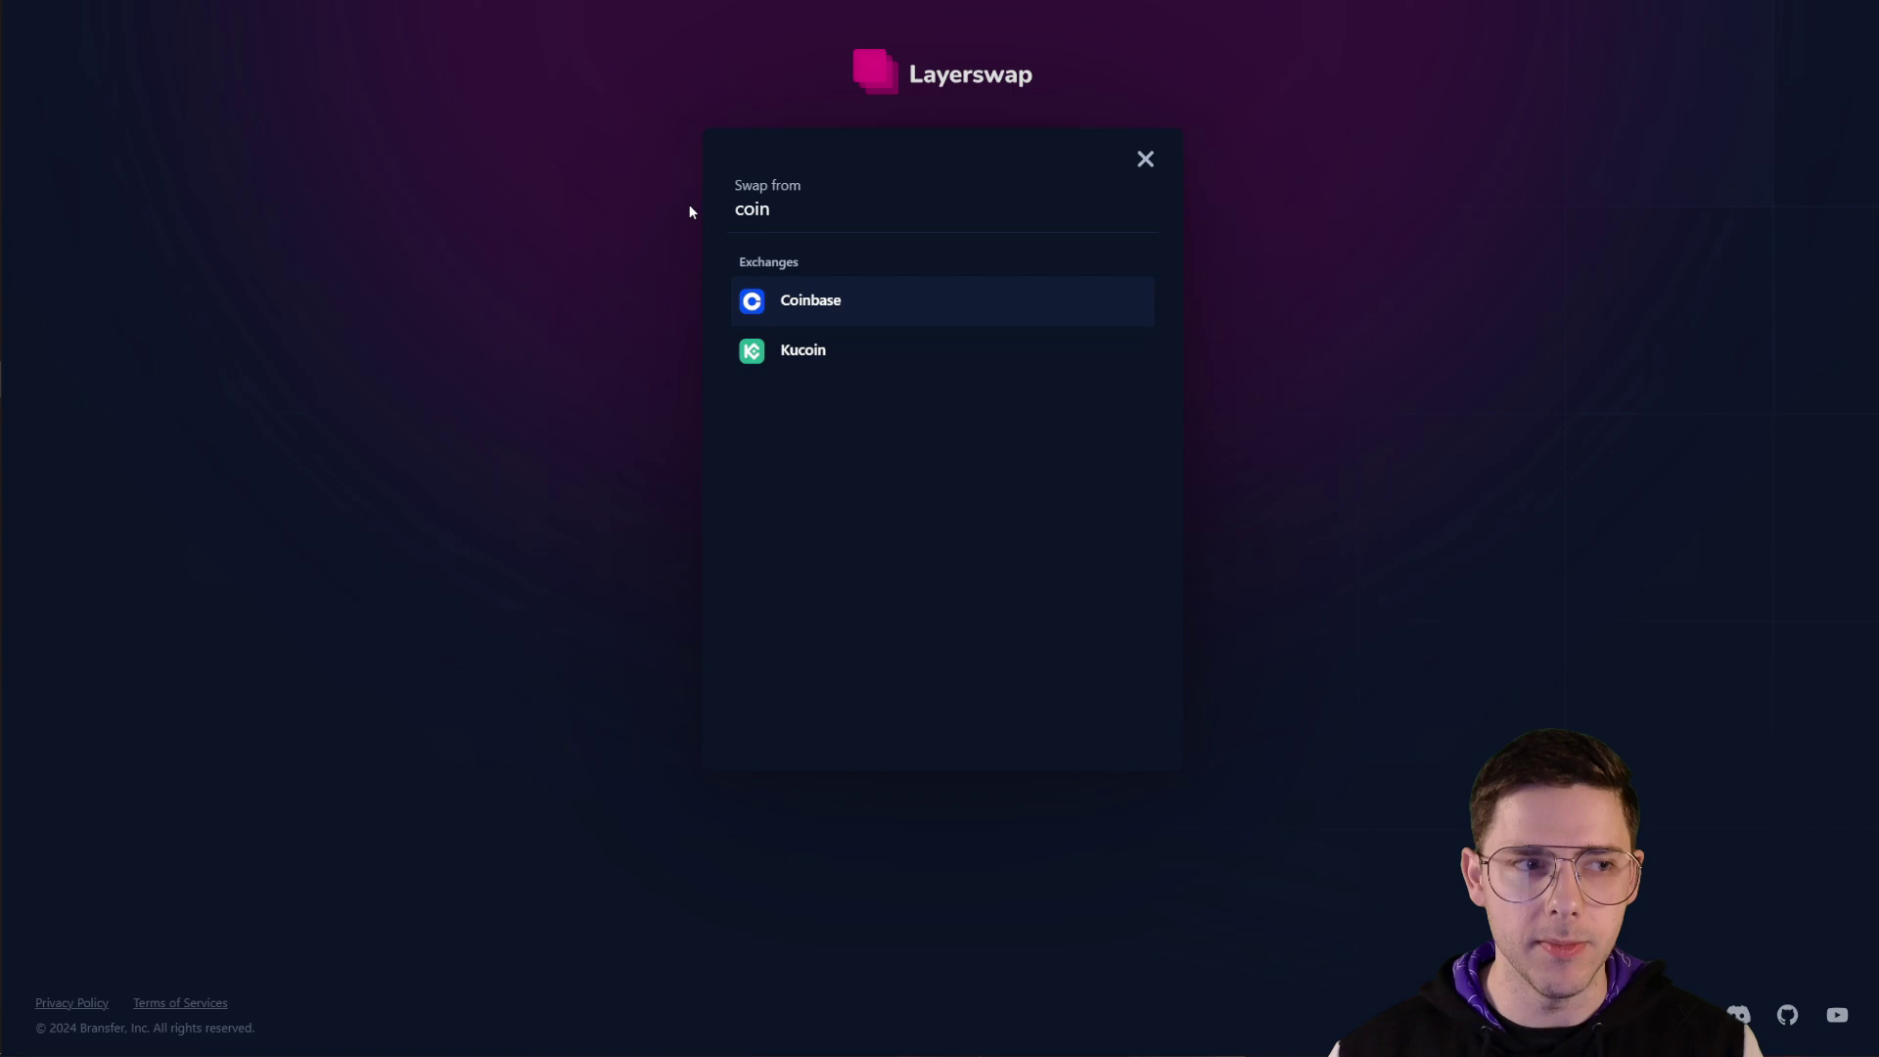
{"action": "key", "text": "ctrl+a"}
{"action": "type", "text": "swyf"}
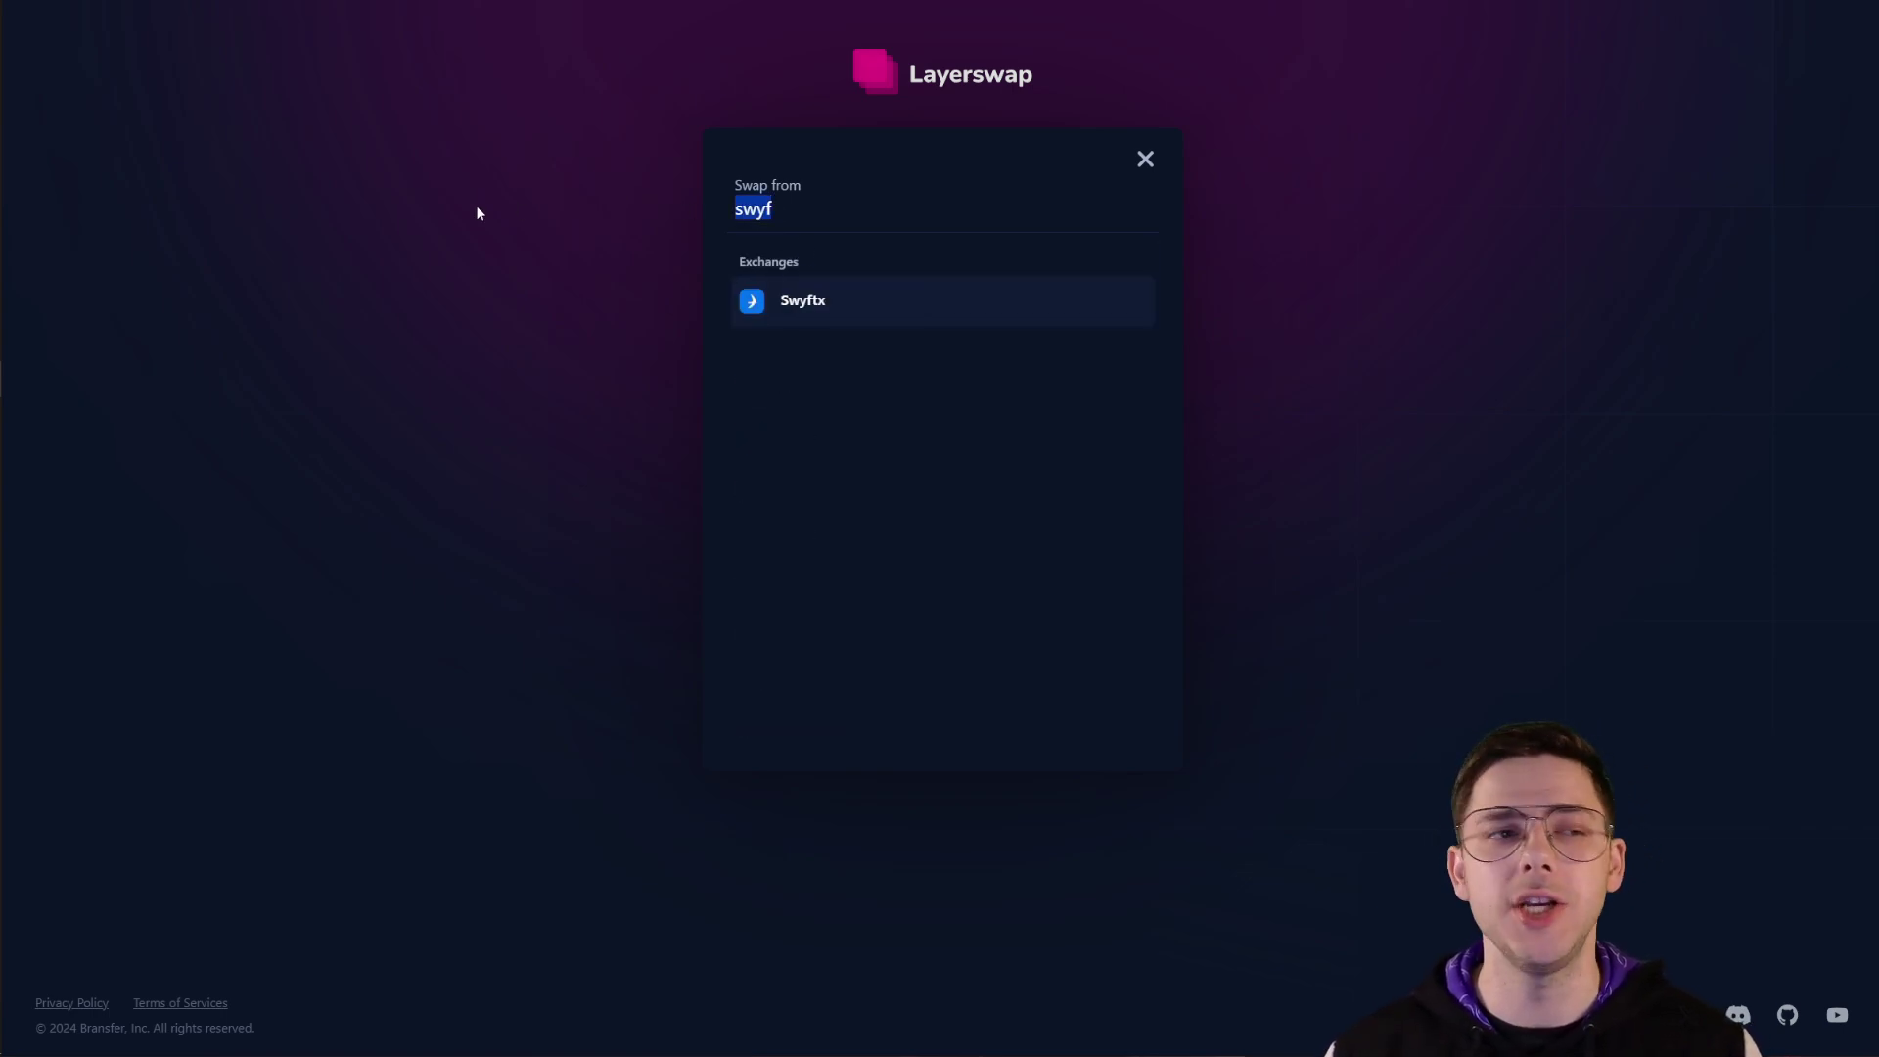
{"action": "key", "text": "BackSpace"}
{"action": "type", "text": "bina"}
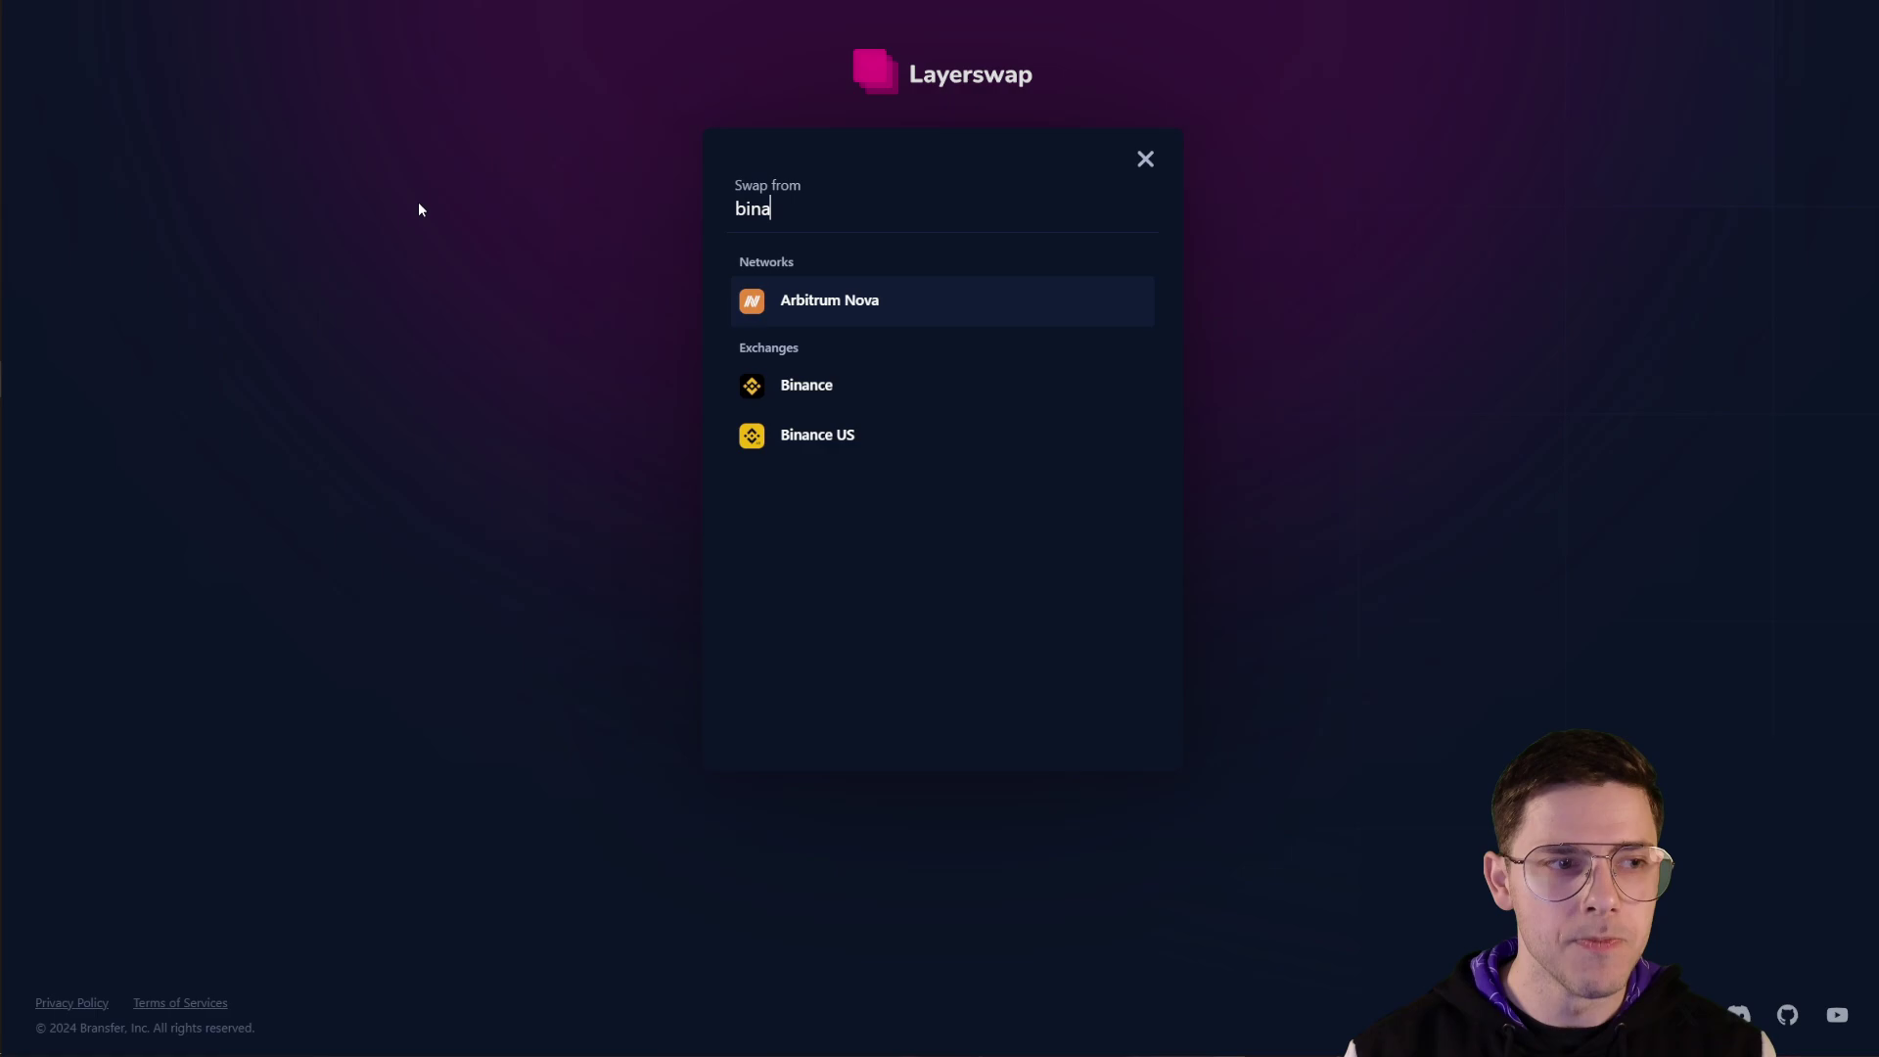
{"action": "type", "text": "n"}
Pick Binance as the source exchange and ImmutableX as the destination network
{"action": "left_click", "coordinate": [924, 312]}
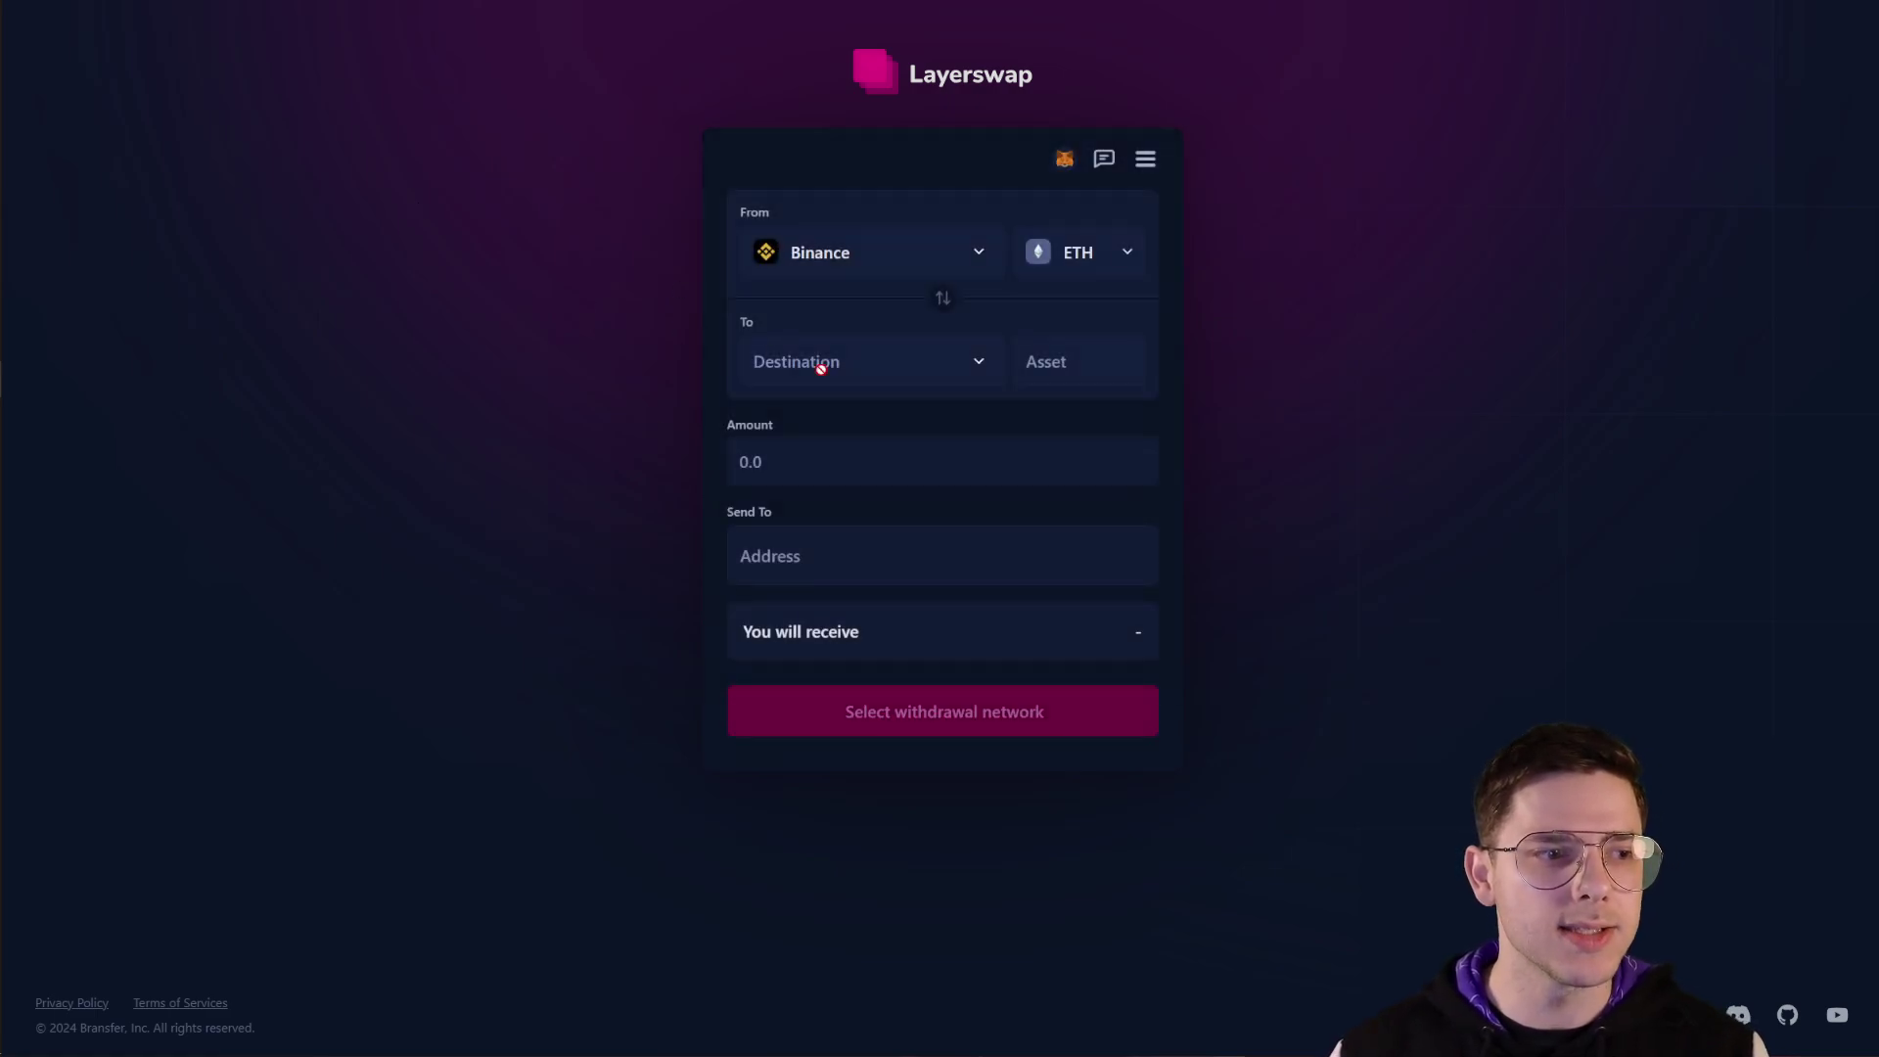
{"action": "left_click", "coordinate": [938, 378]}
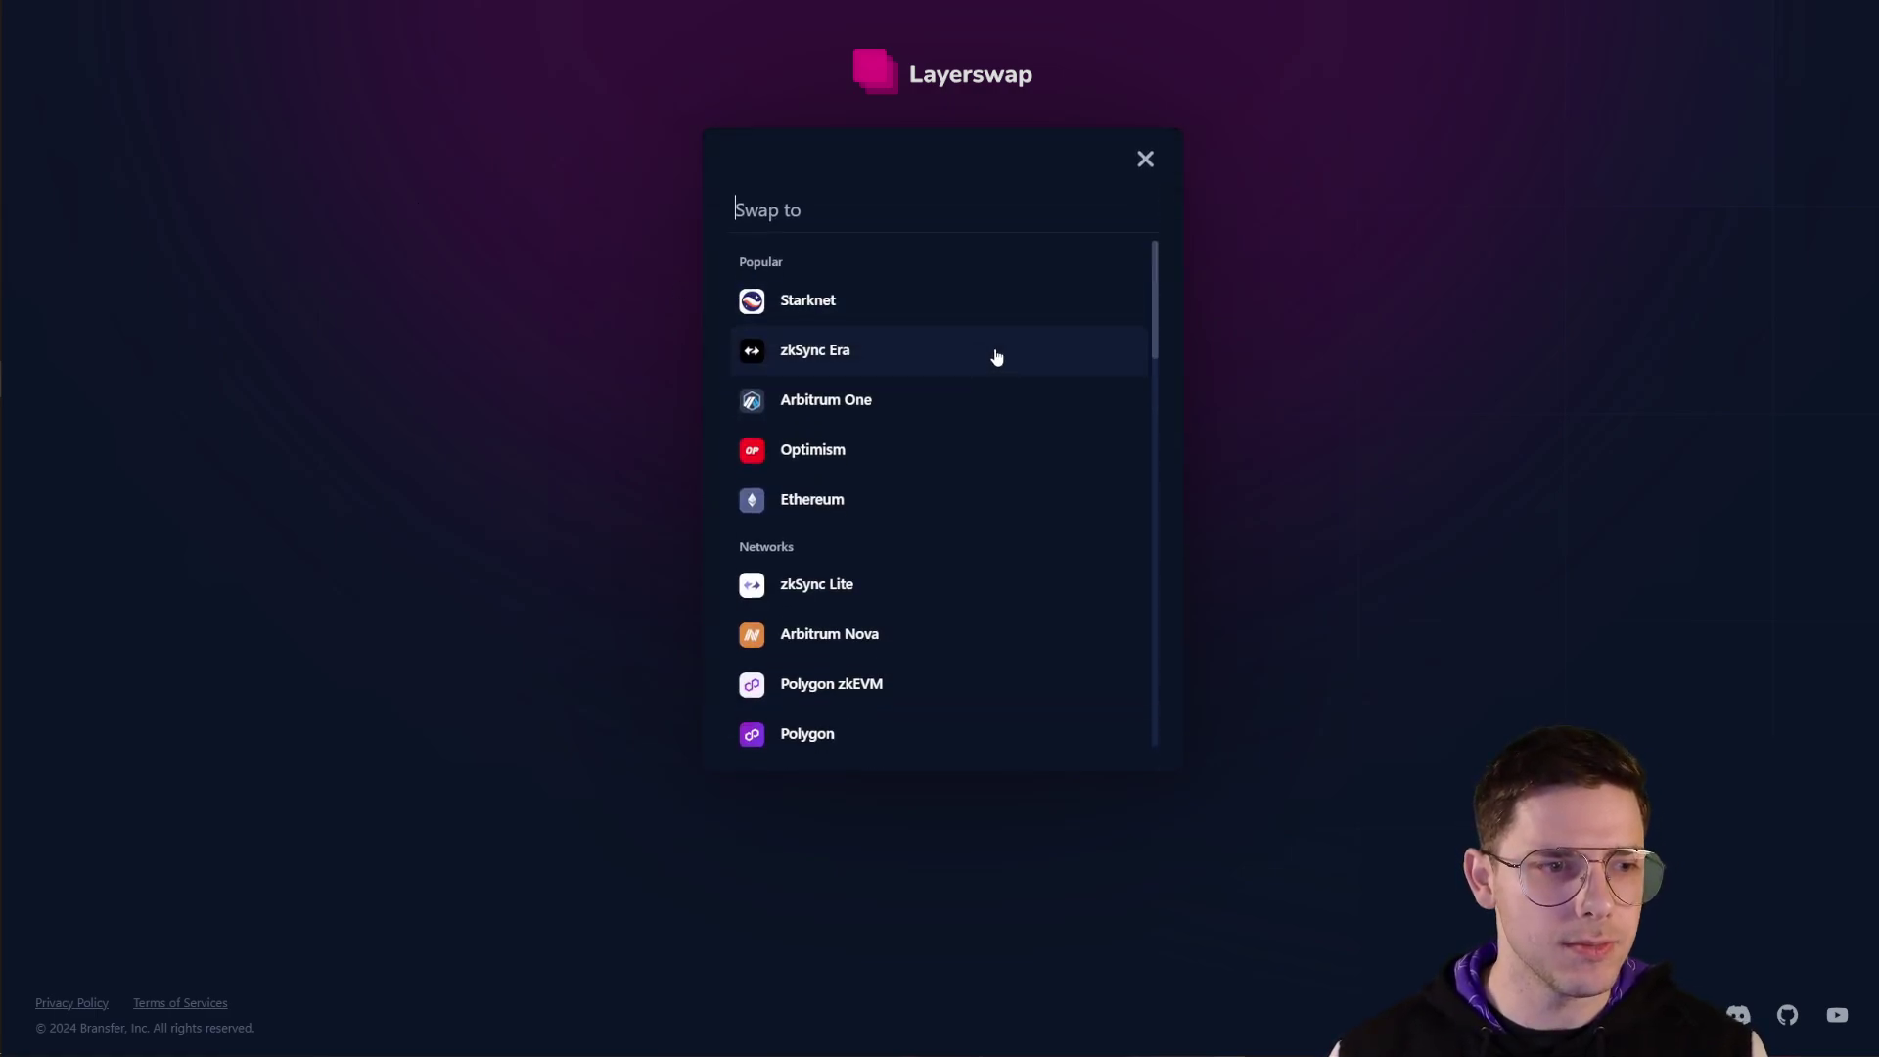
{"action": "type", "text": "immu"}
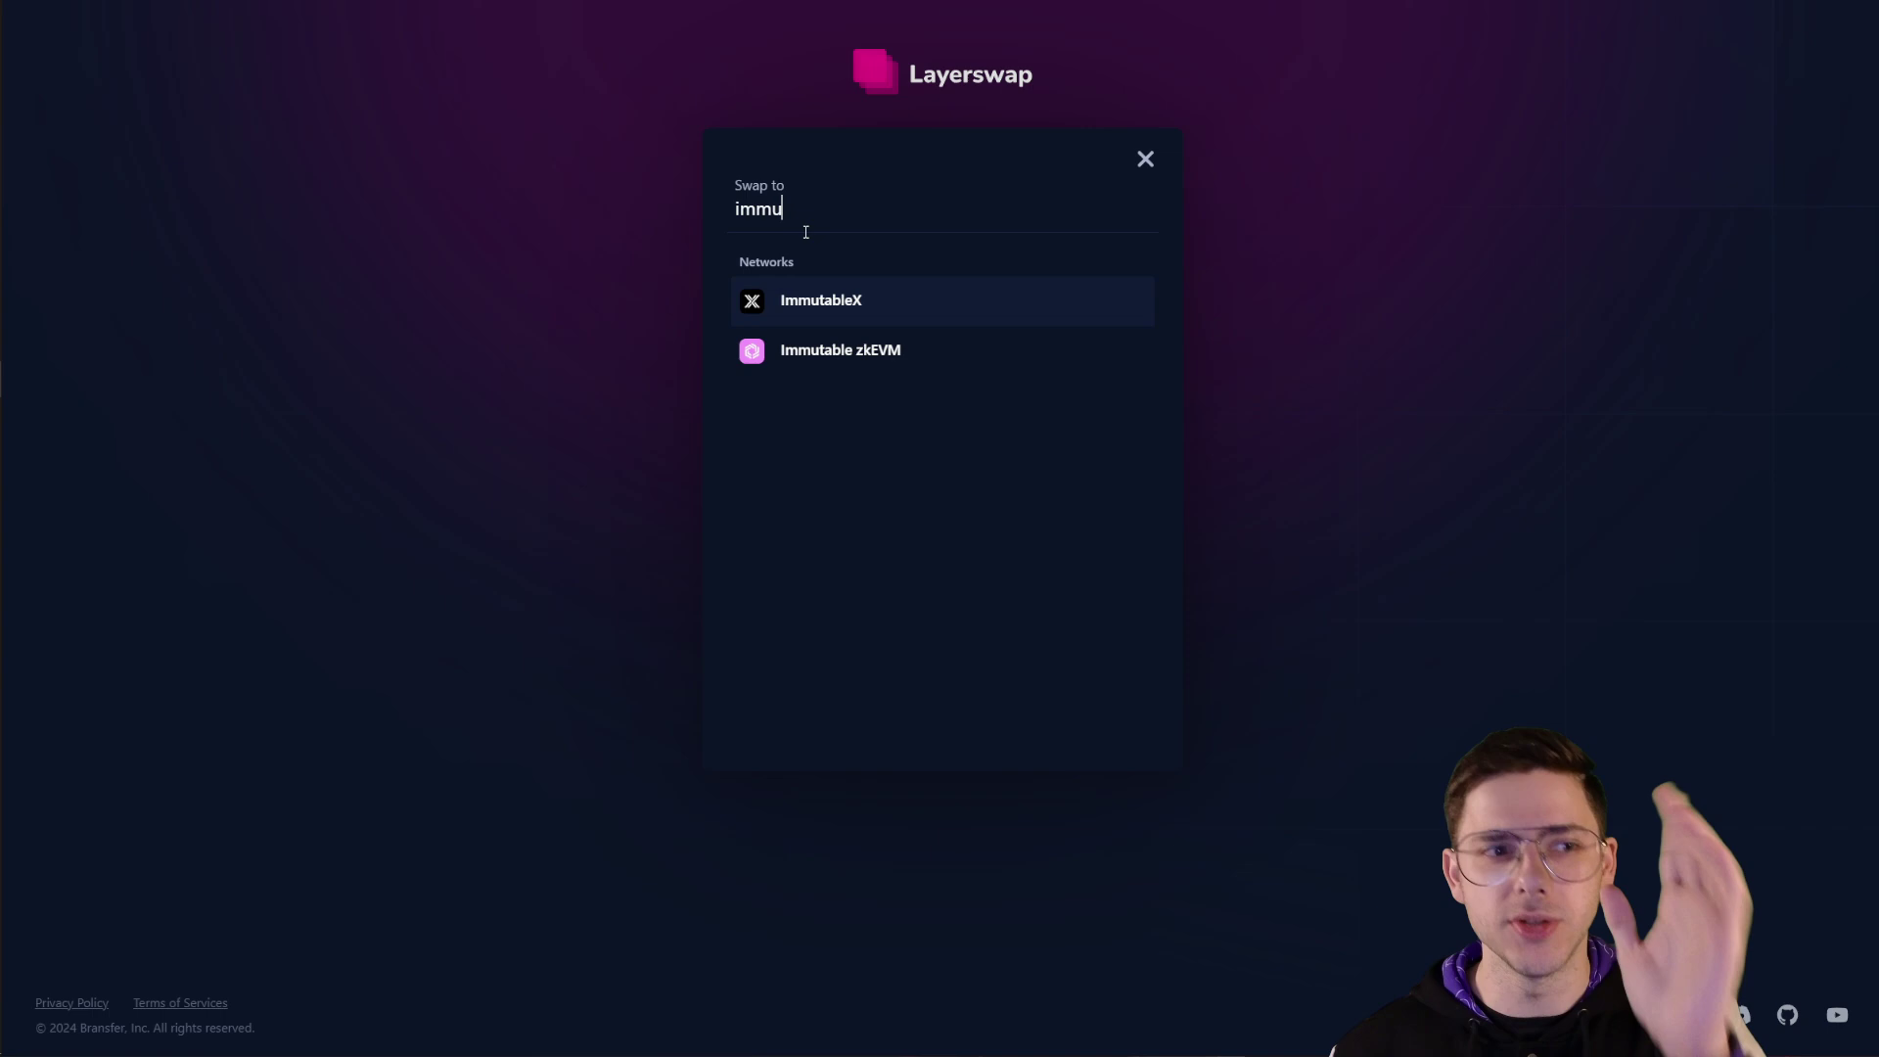
{"action": "left_click", "coordinate": [863, 302]}
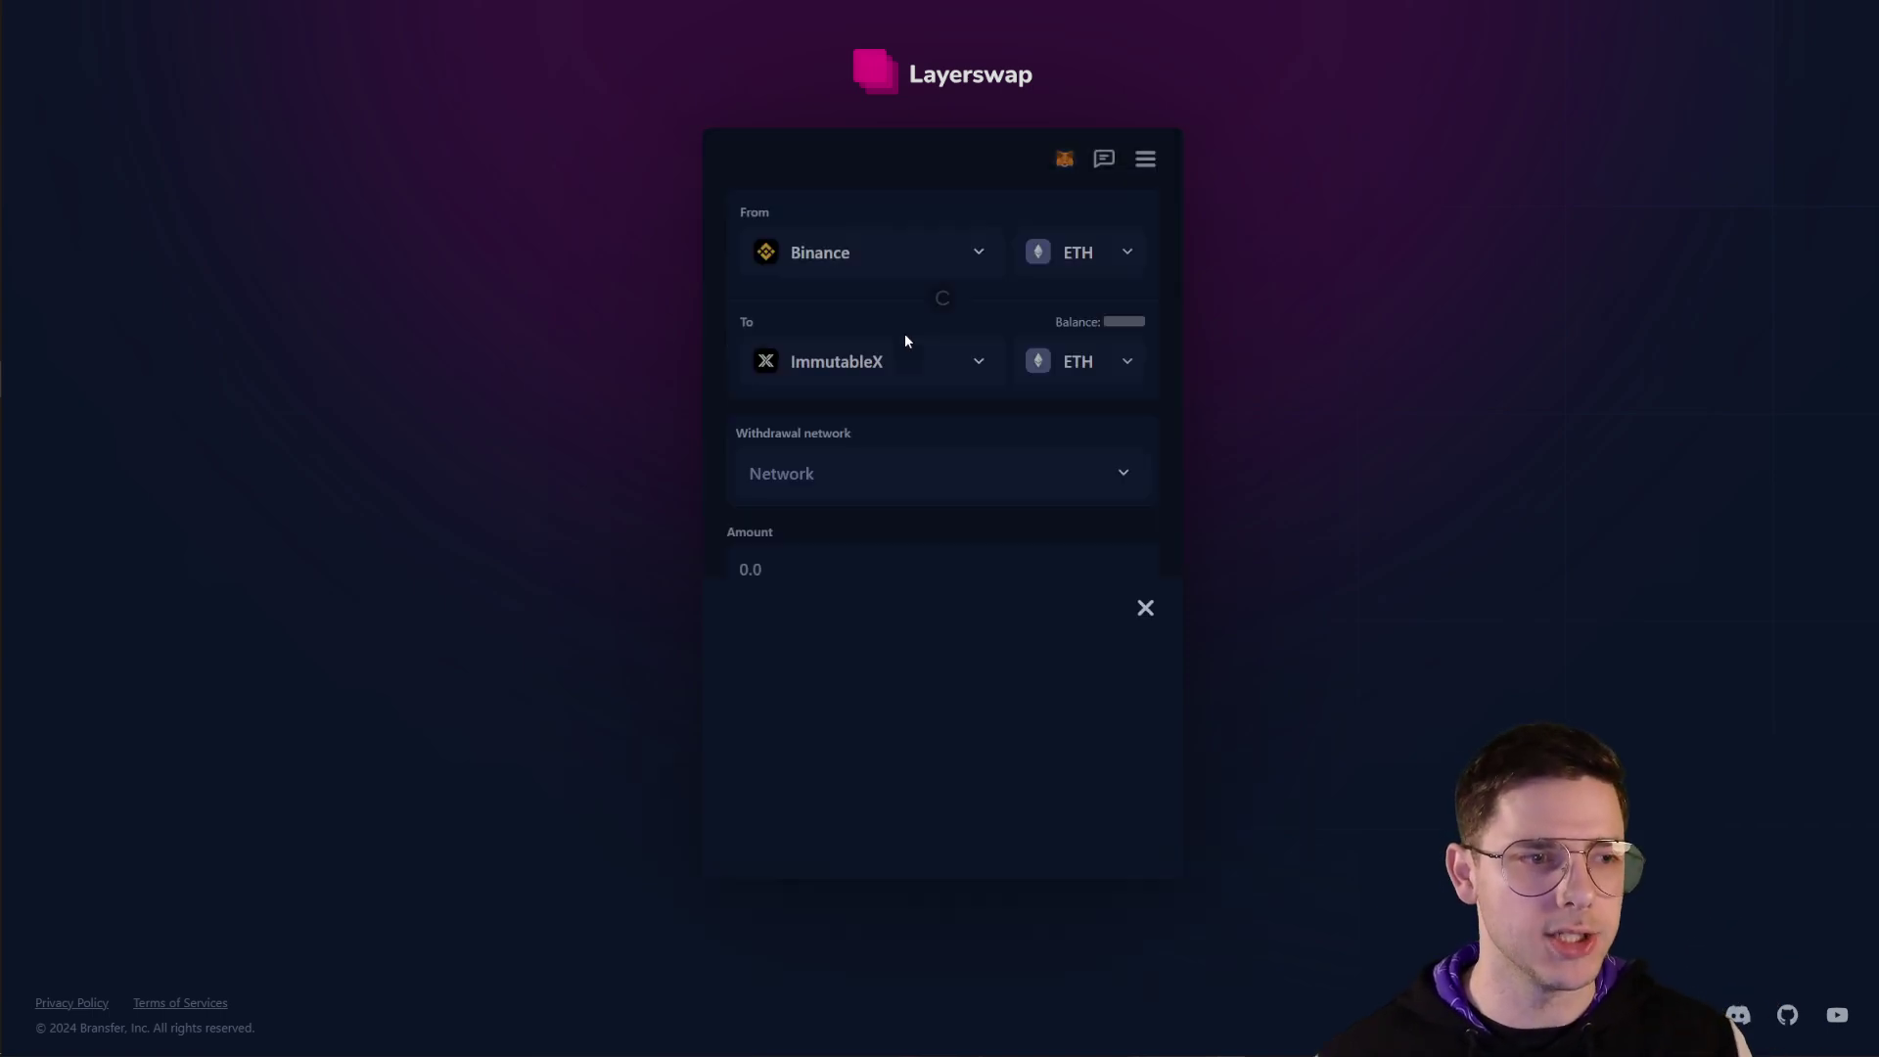
Try USDC as the sent and received token, then switch the sent token back to ETH
{"action": "left_click", "coordinate": [1070, 264]}
{"action": "left_click", "coordinate": [1099, 367]}
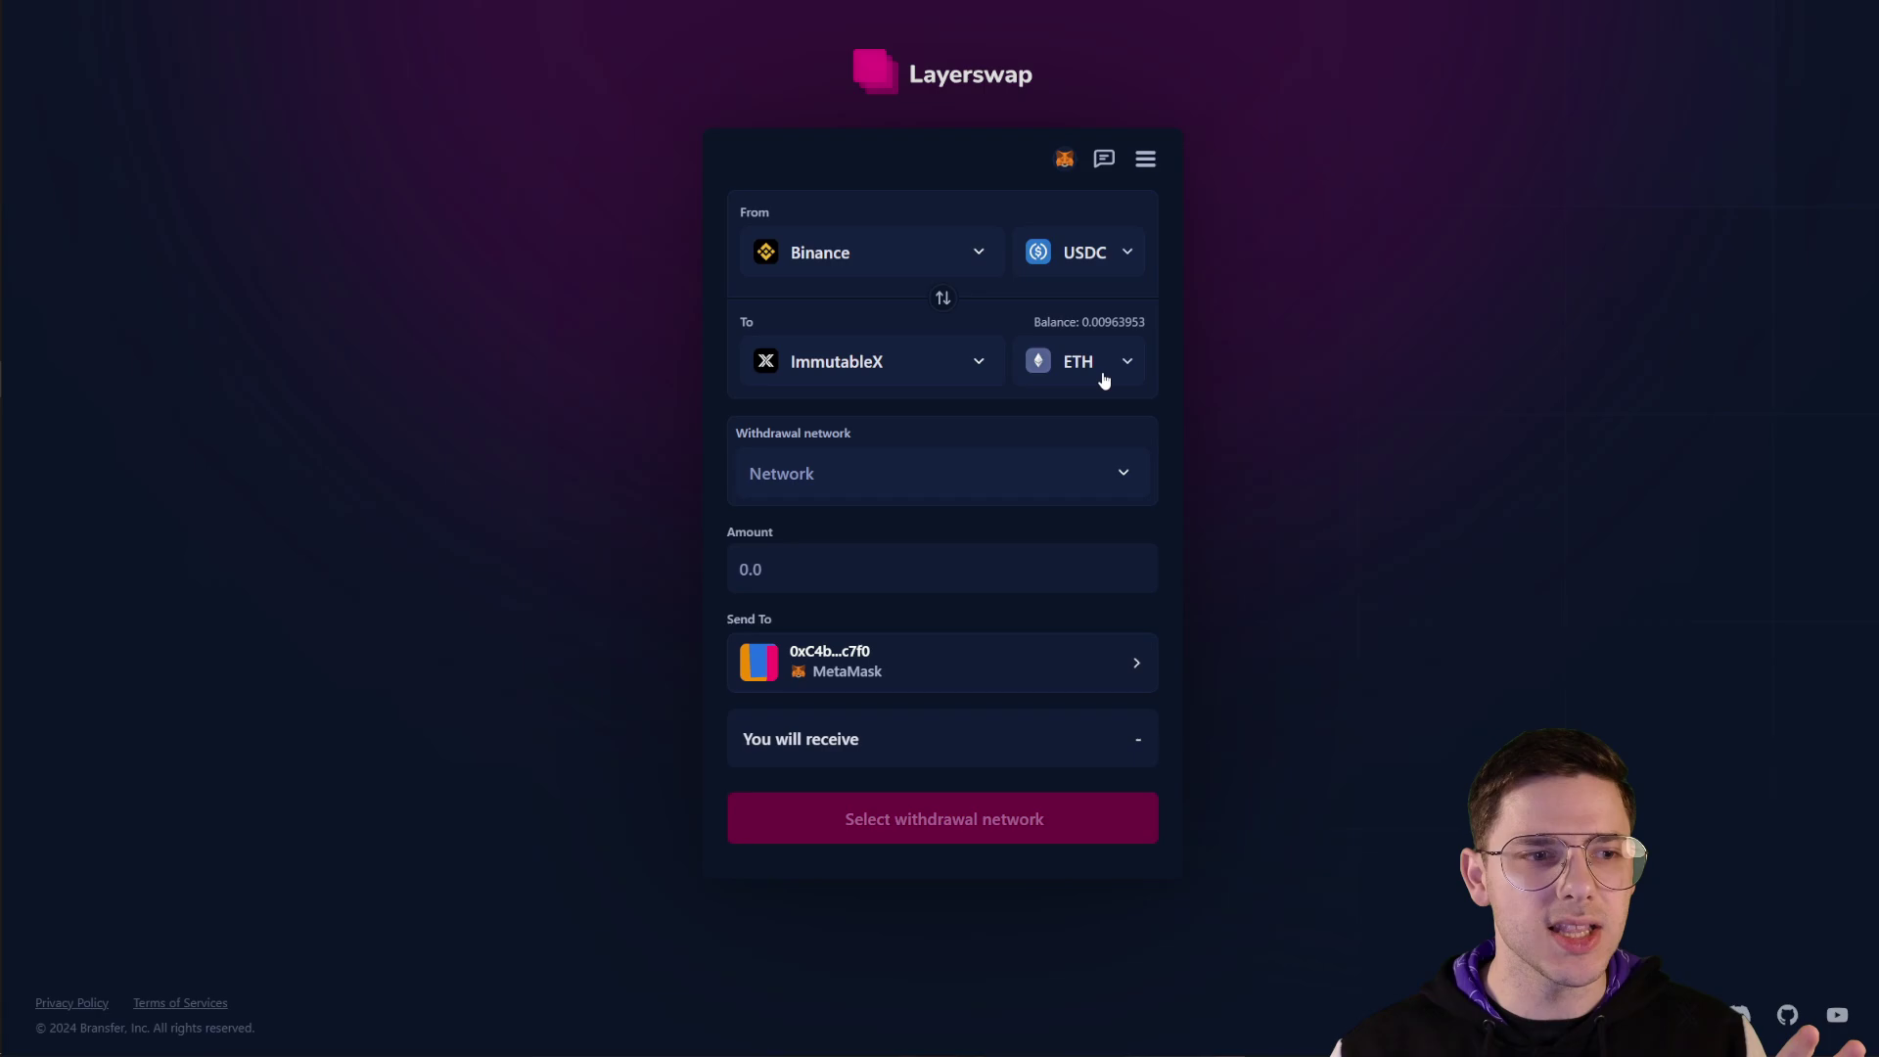
{"action": "left_click", "coordinate": [1091, 373]}
{"action": "left_click", "coordinate": [1084, 428]}
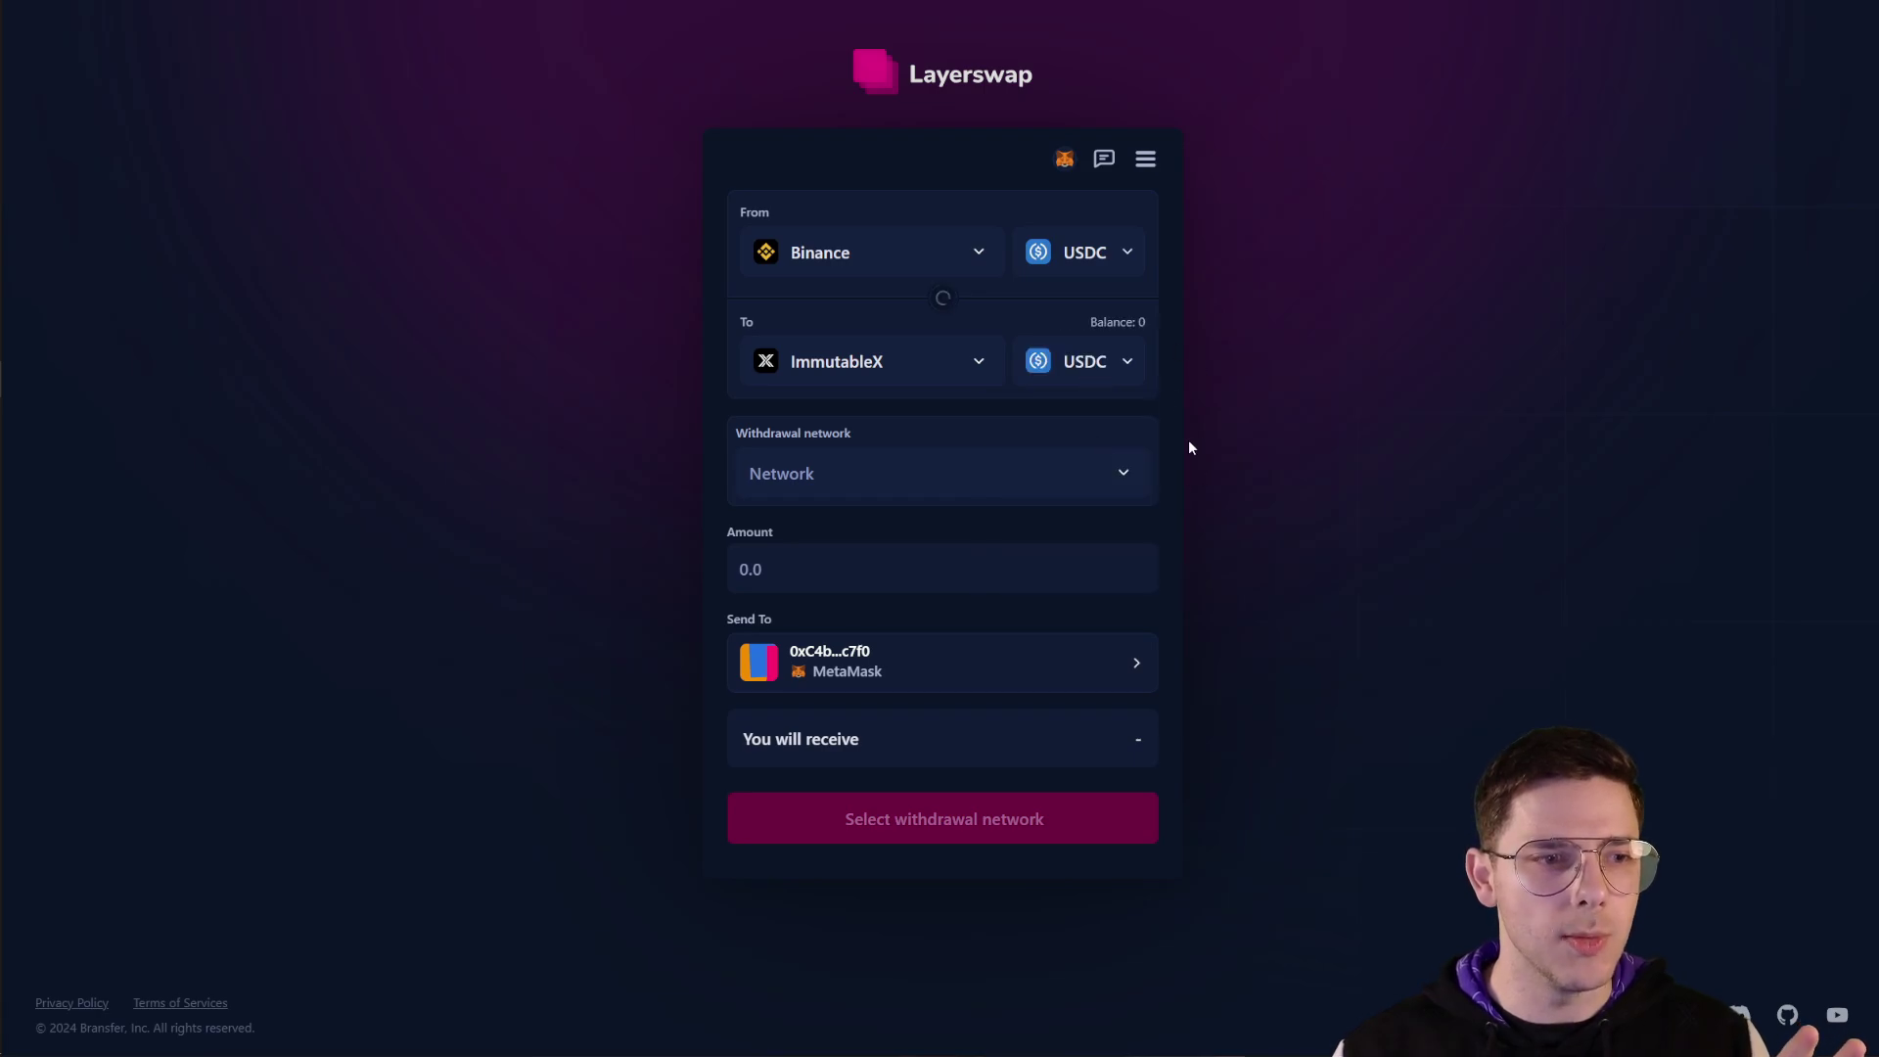
{"action": "left_click", "coordinate": [1086, 262]}
{"action": "left_click", "coordinate": [1087, 313]}
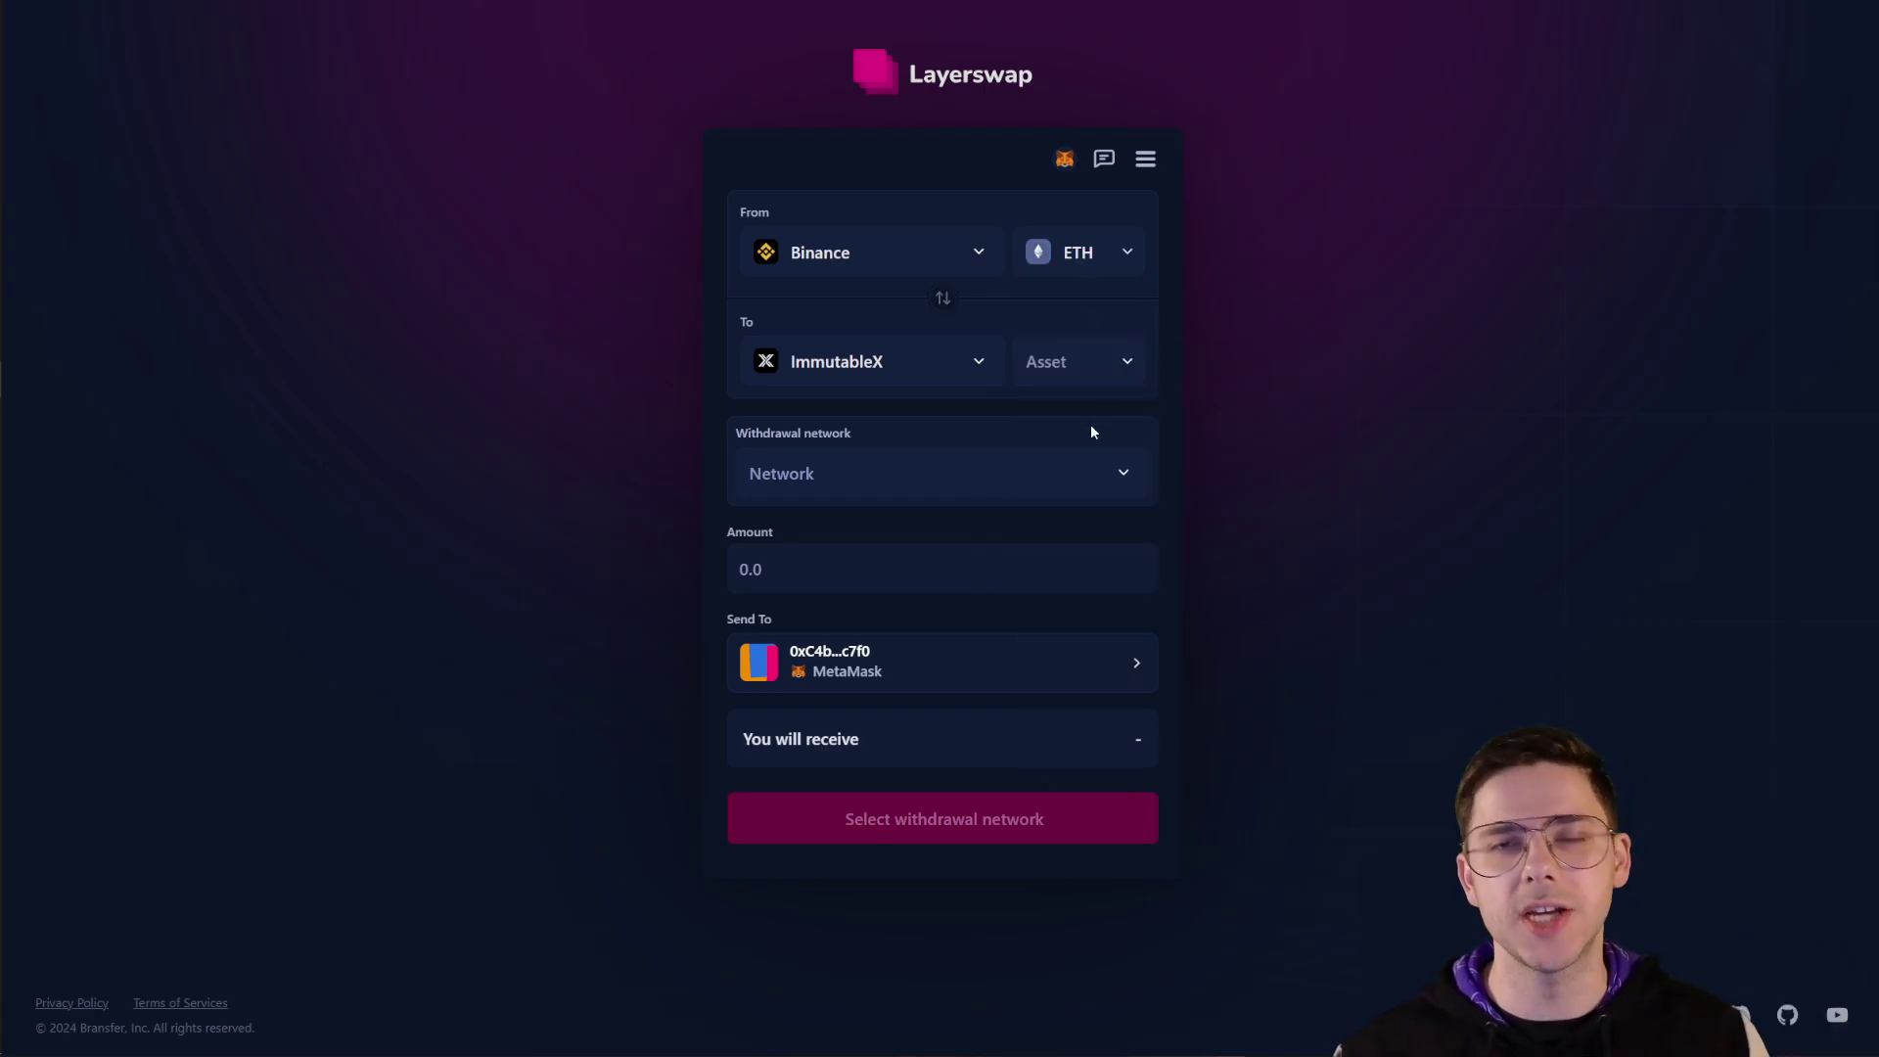
Receive ETH on ImmutableX, withdraw over the Ethereum network, and focus the Amount field
{"action": "left_click", "coordinate": [1083, 363]}
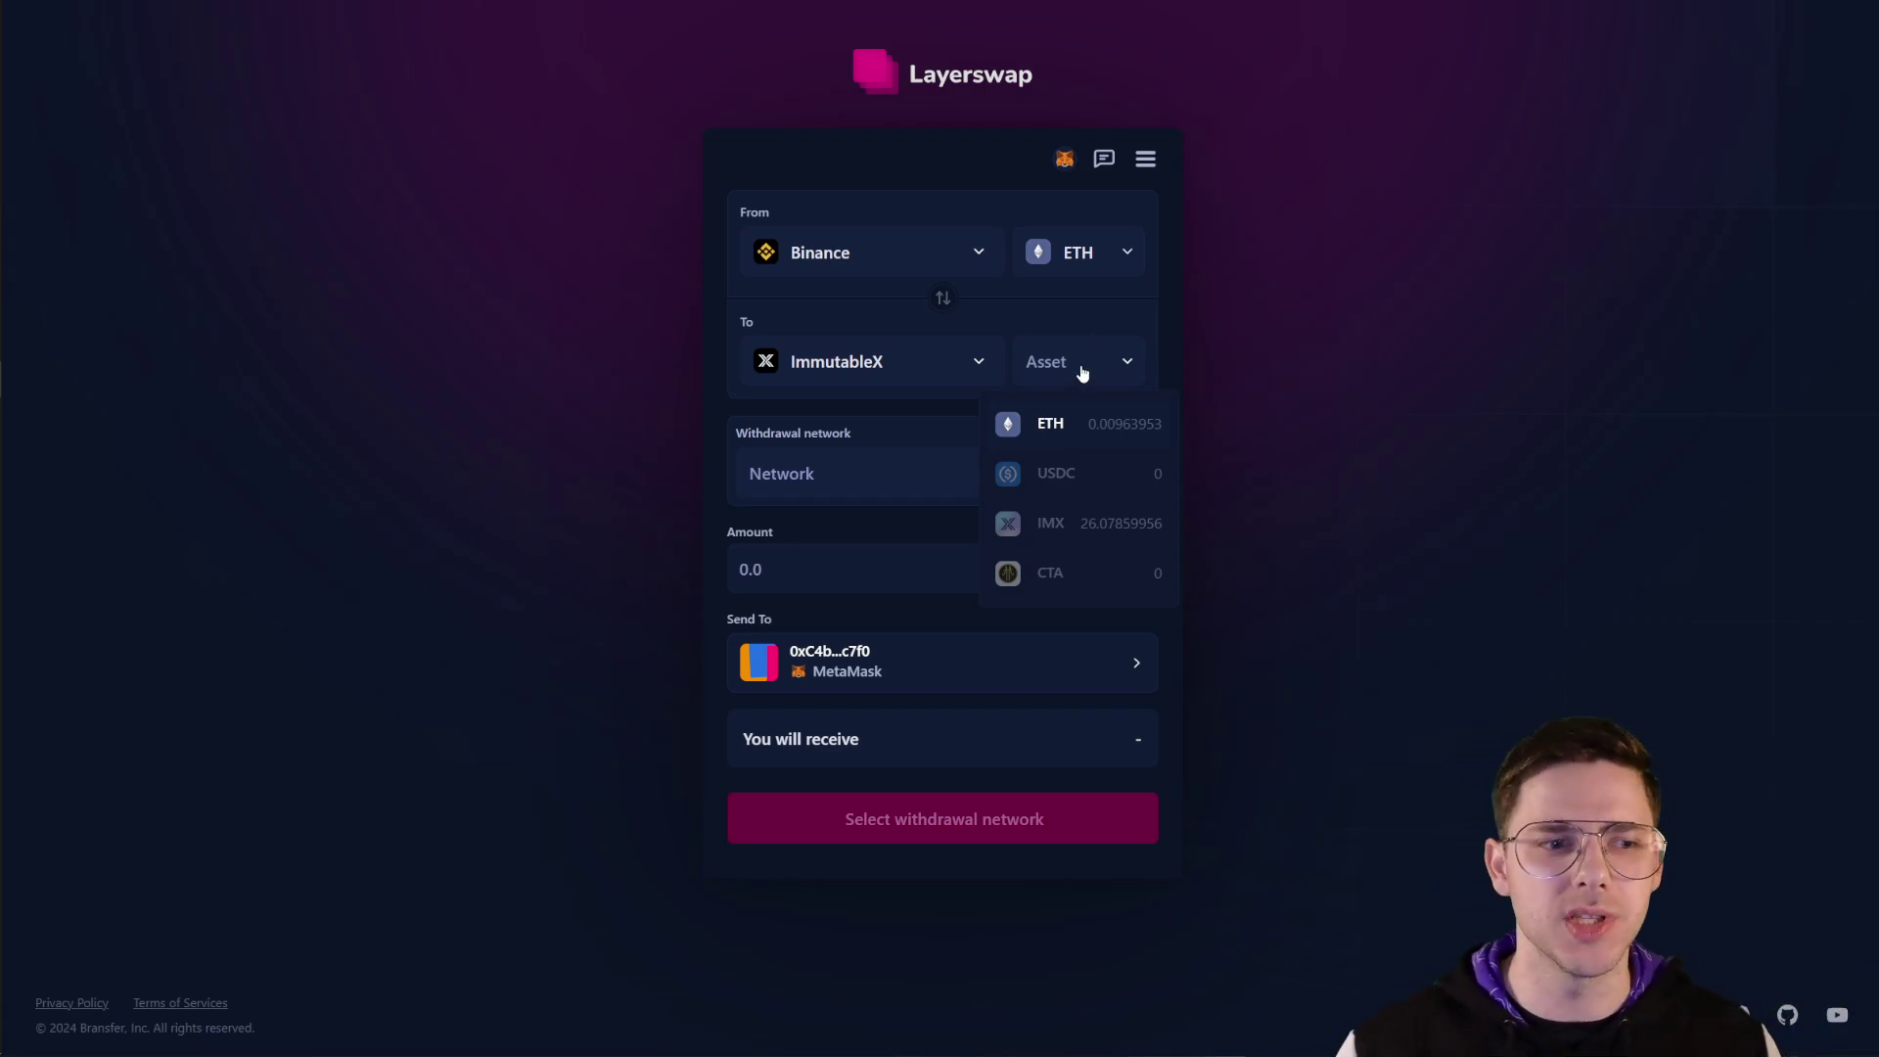
{"action": "left_click", "coordinate": [1077, 426]}
{"action": "left_click", "coordinate": [855, 470]}
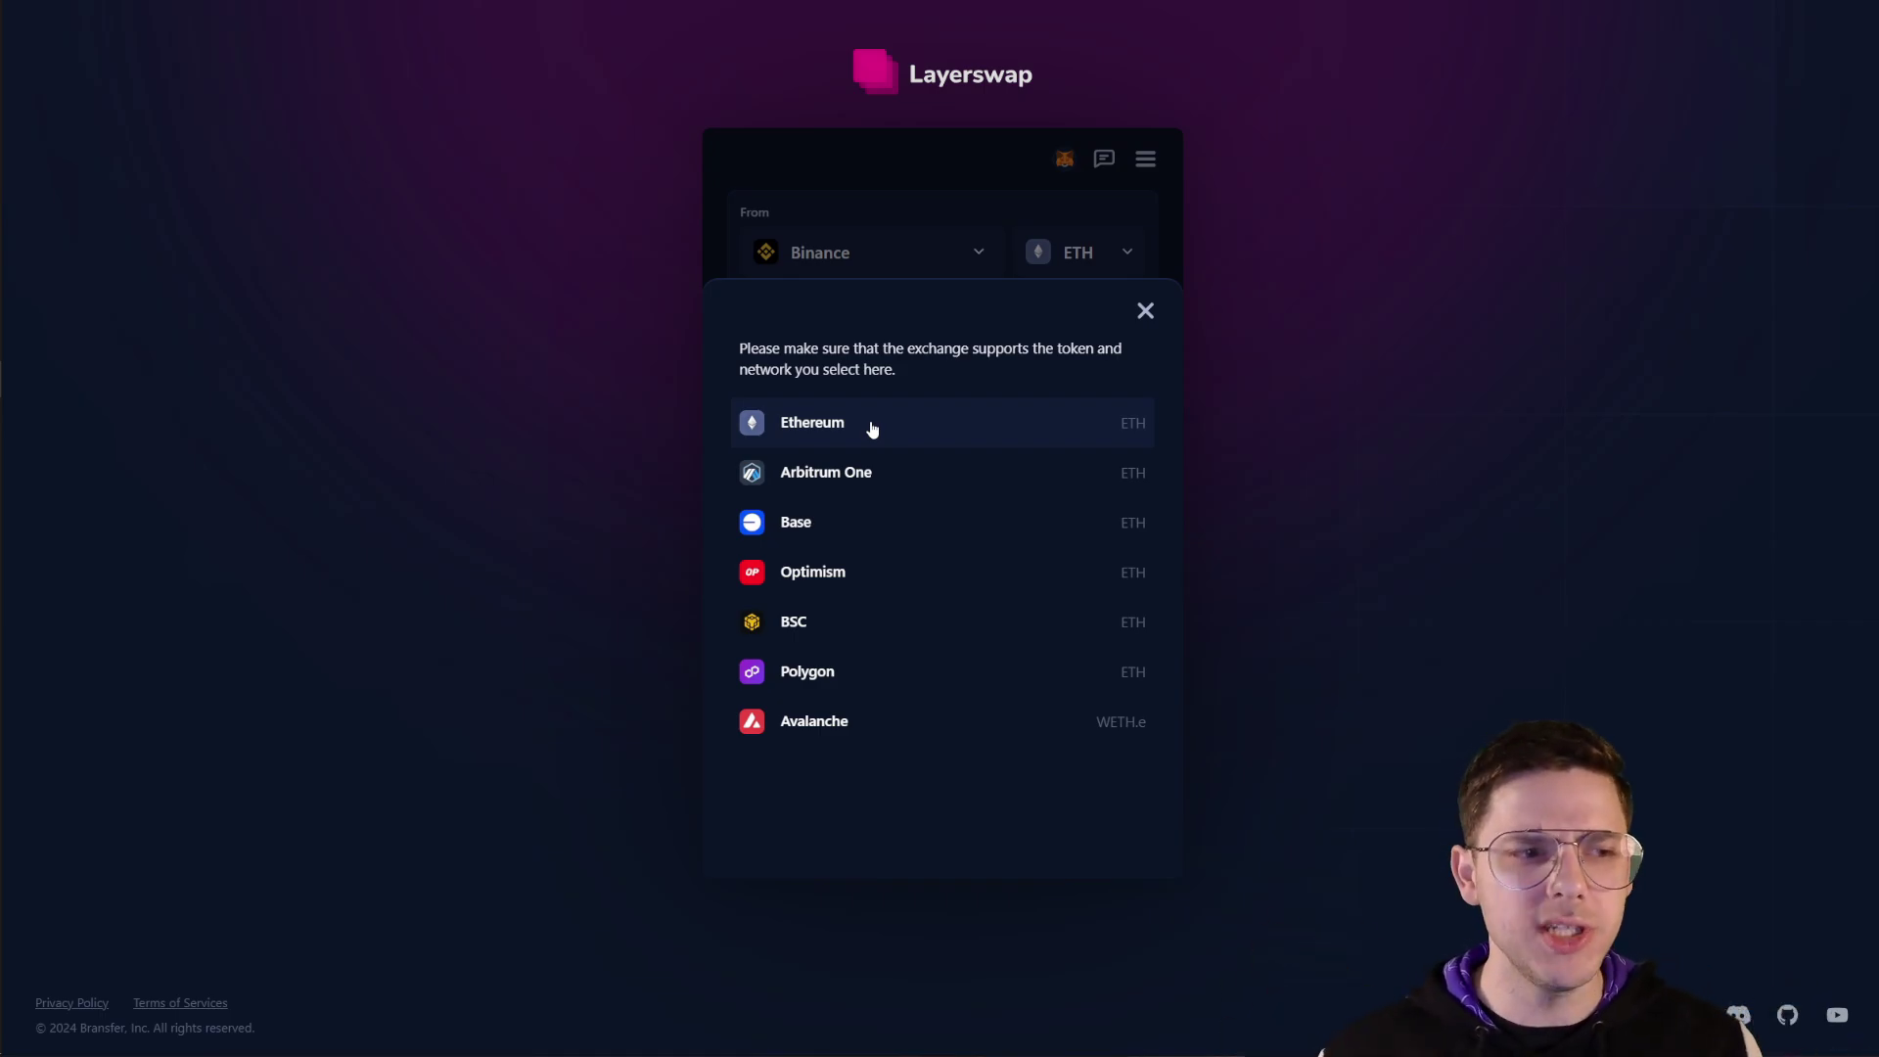
{"action": "left_click", "coordinate": [871, 425]}
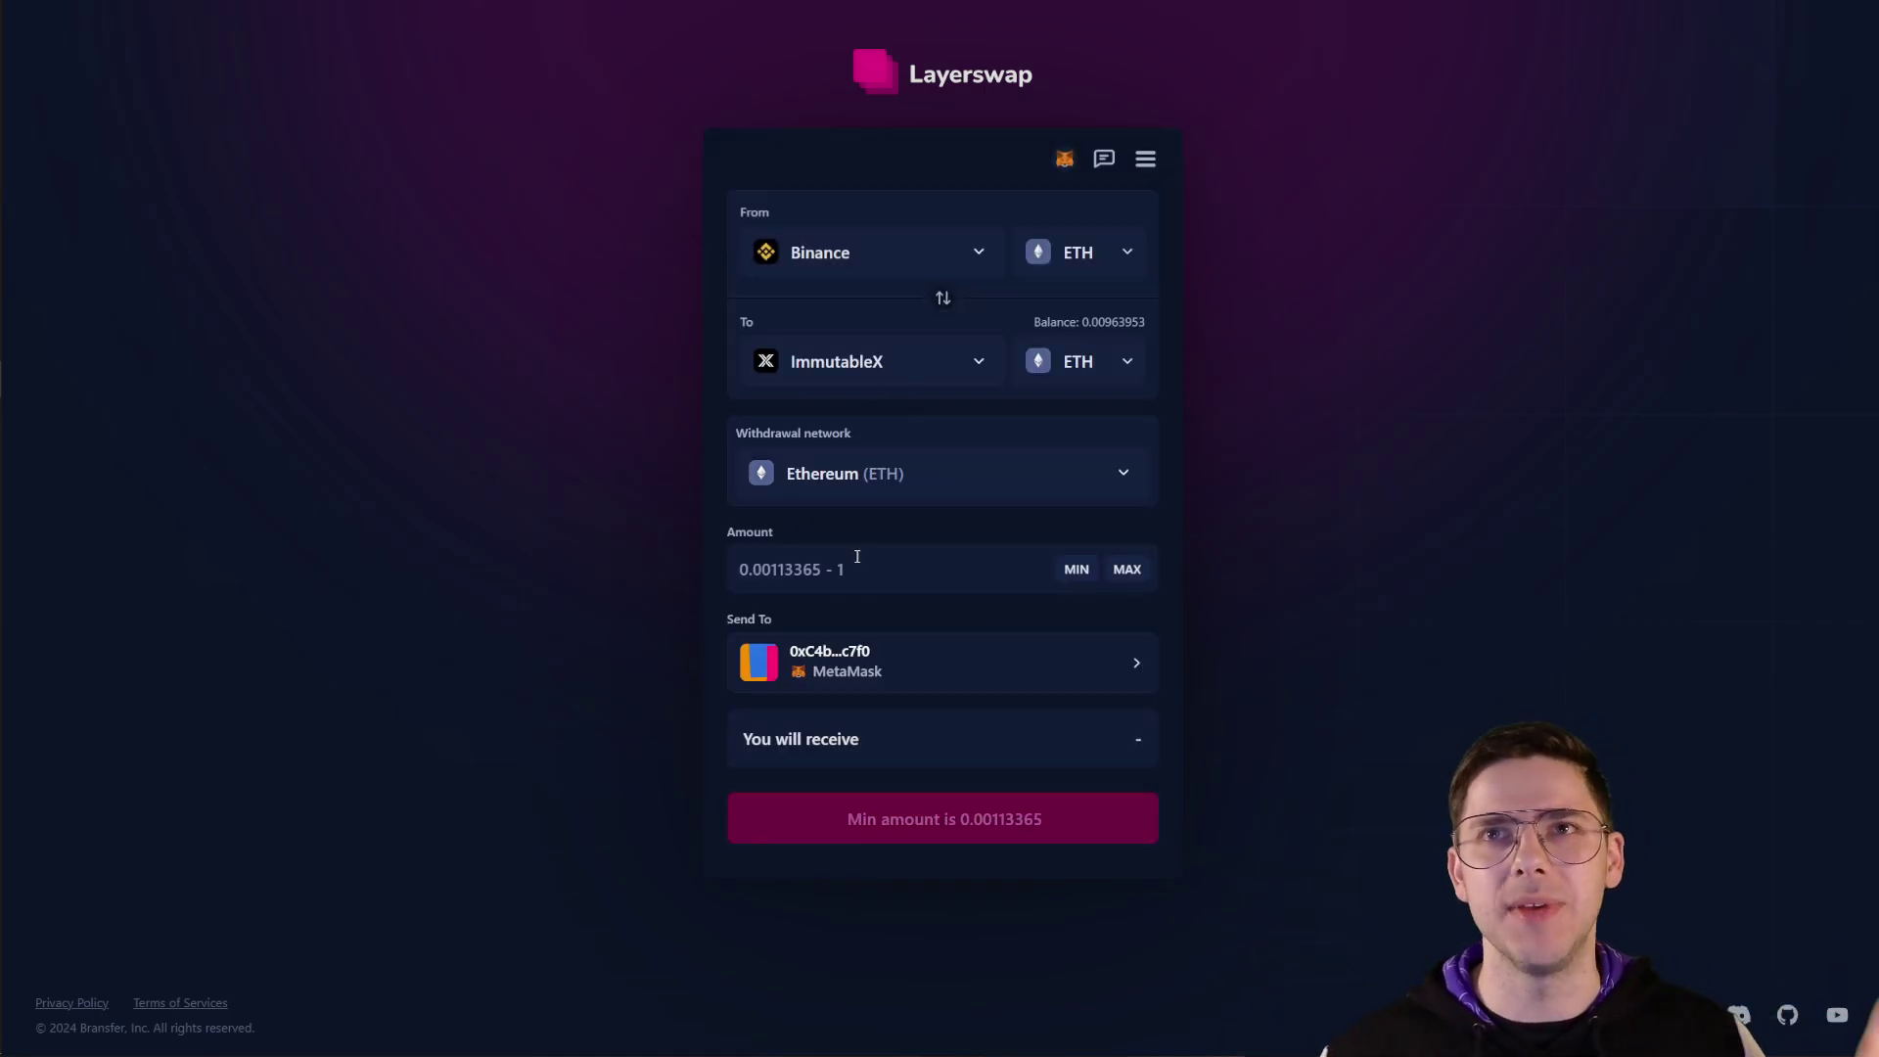
{"action": "left_click", "coordinate": [856, 573]}
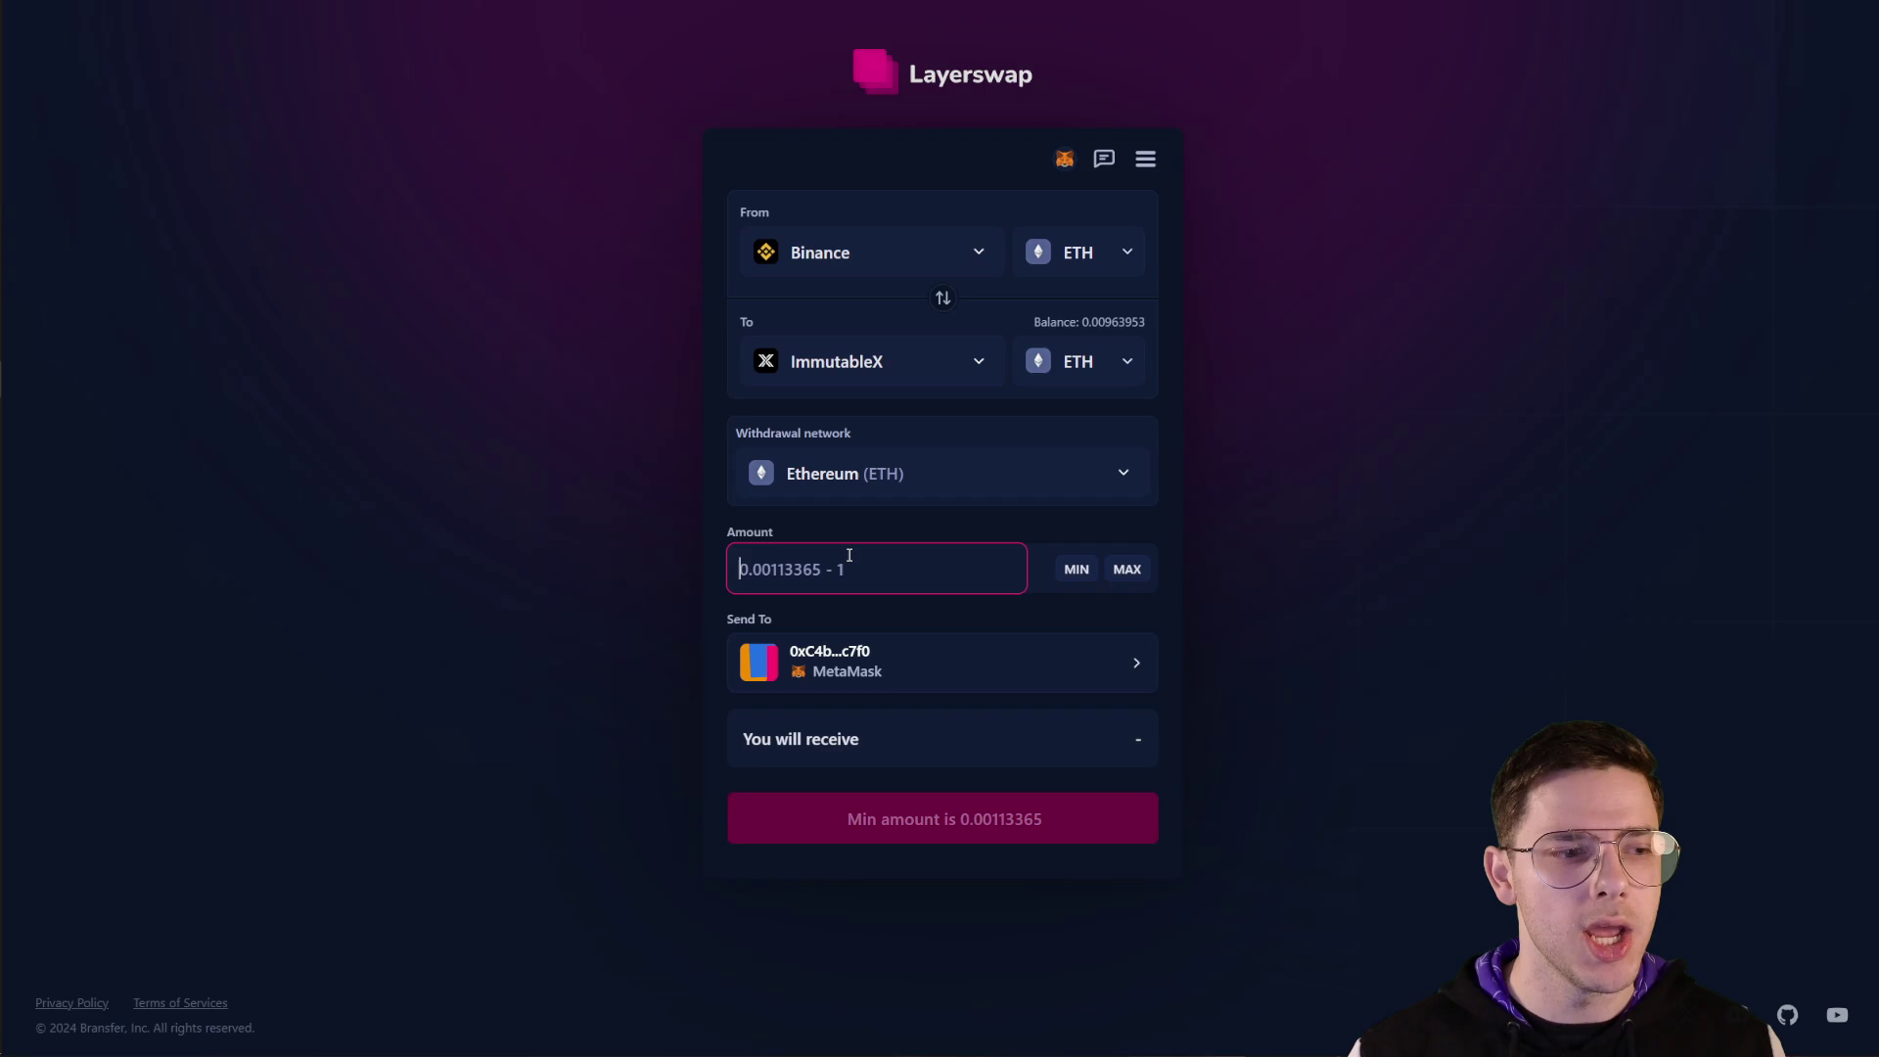
{"action": "type", "text": "1"}
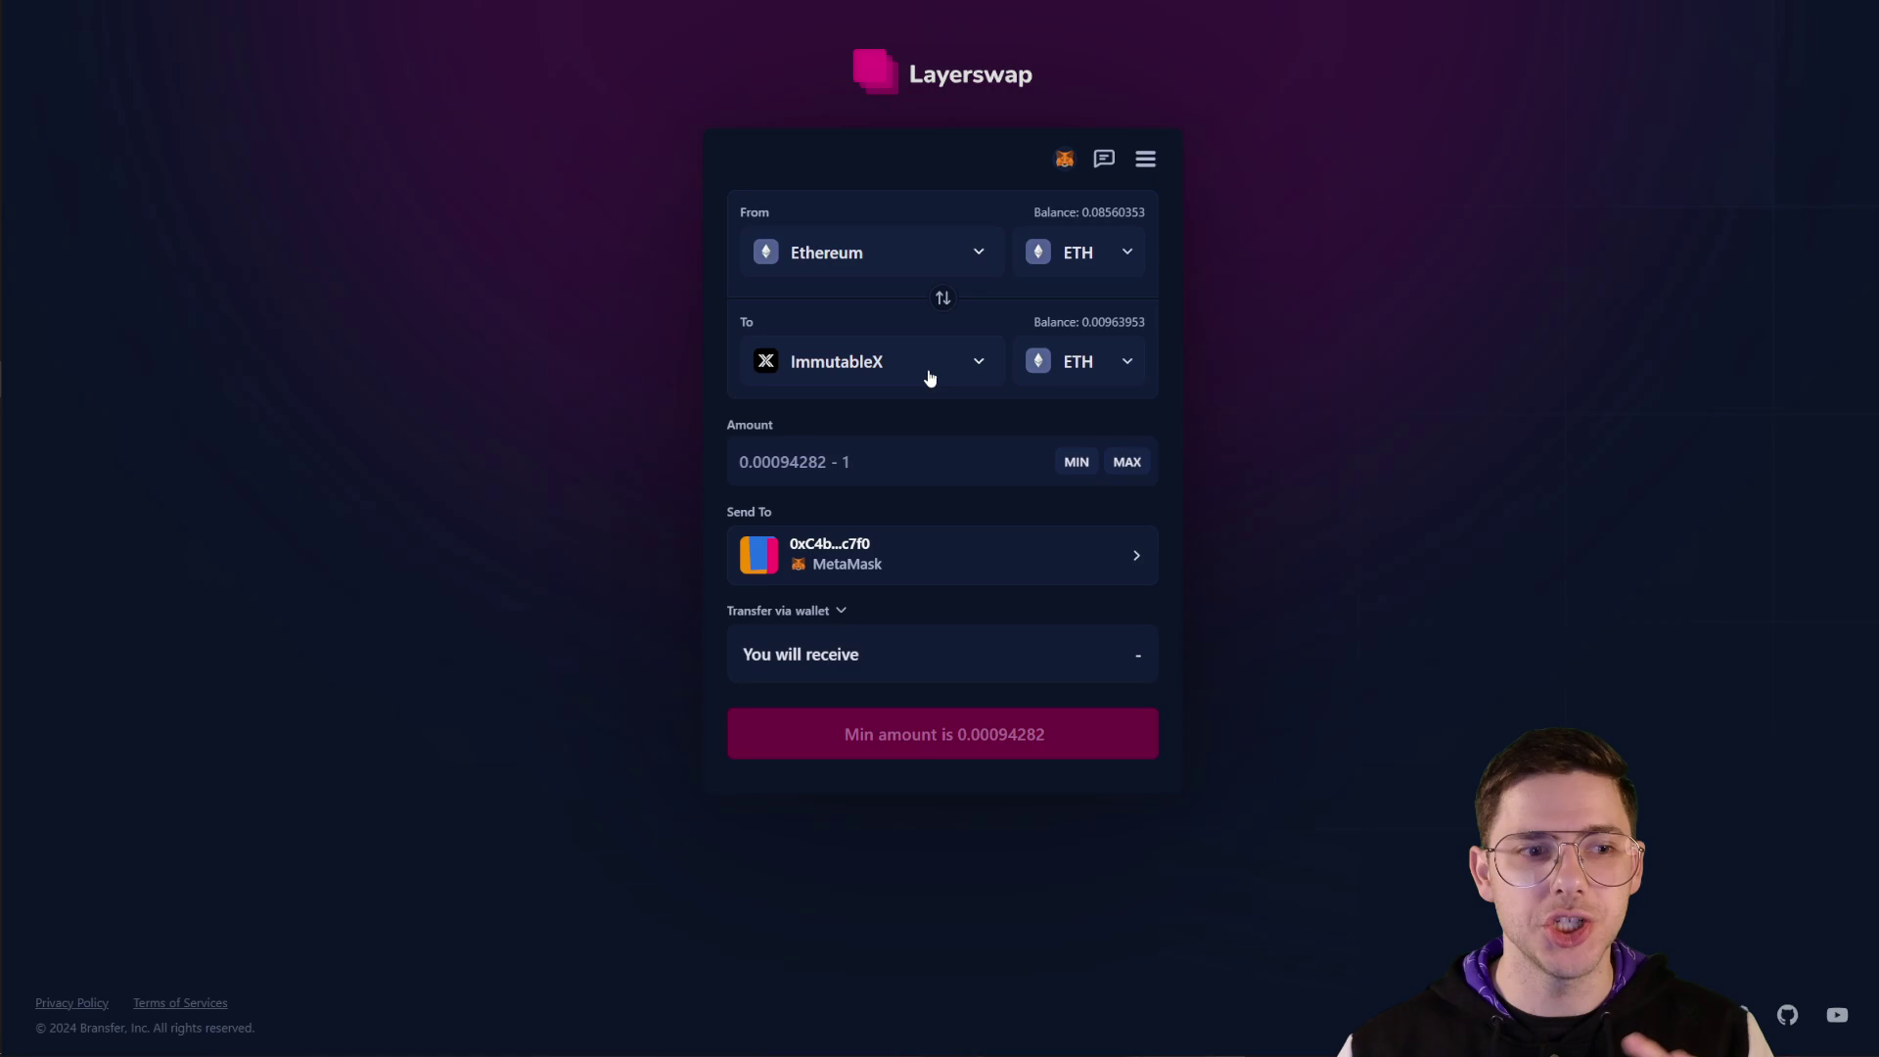
Keep ETH as the sent token and ImmutableX as the destination
{"action": "left_click", "coordinate": [1084, 265]}
{"action": "left_click", "coordinate": [1082, 265]}
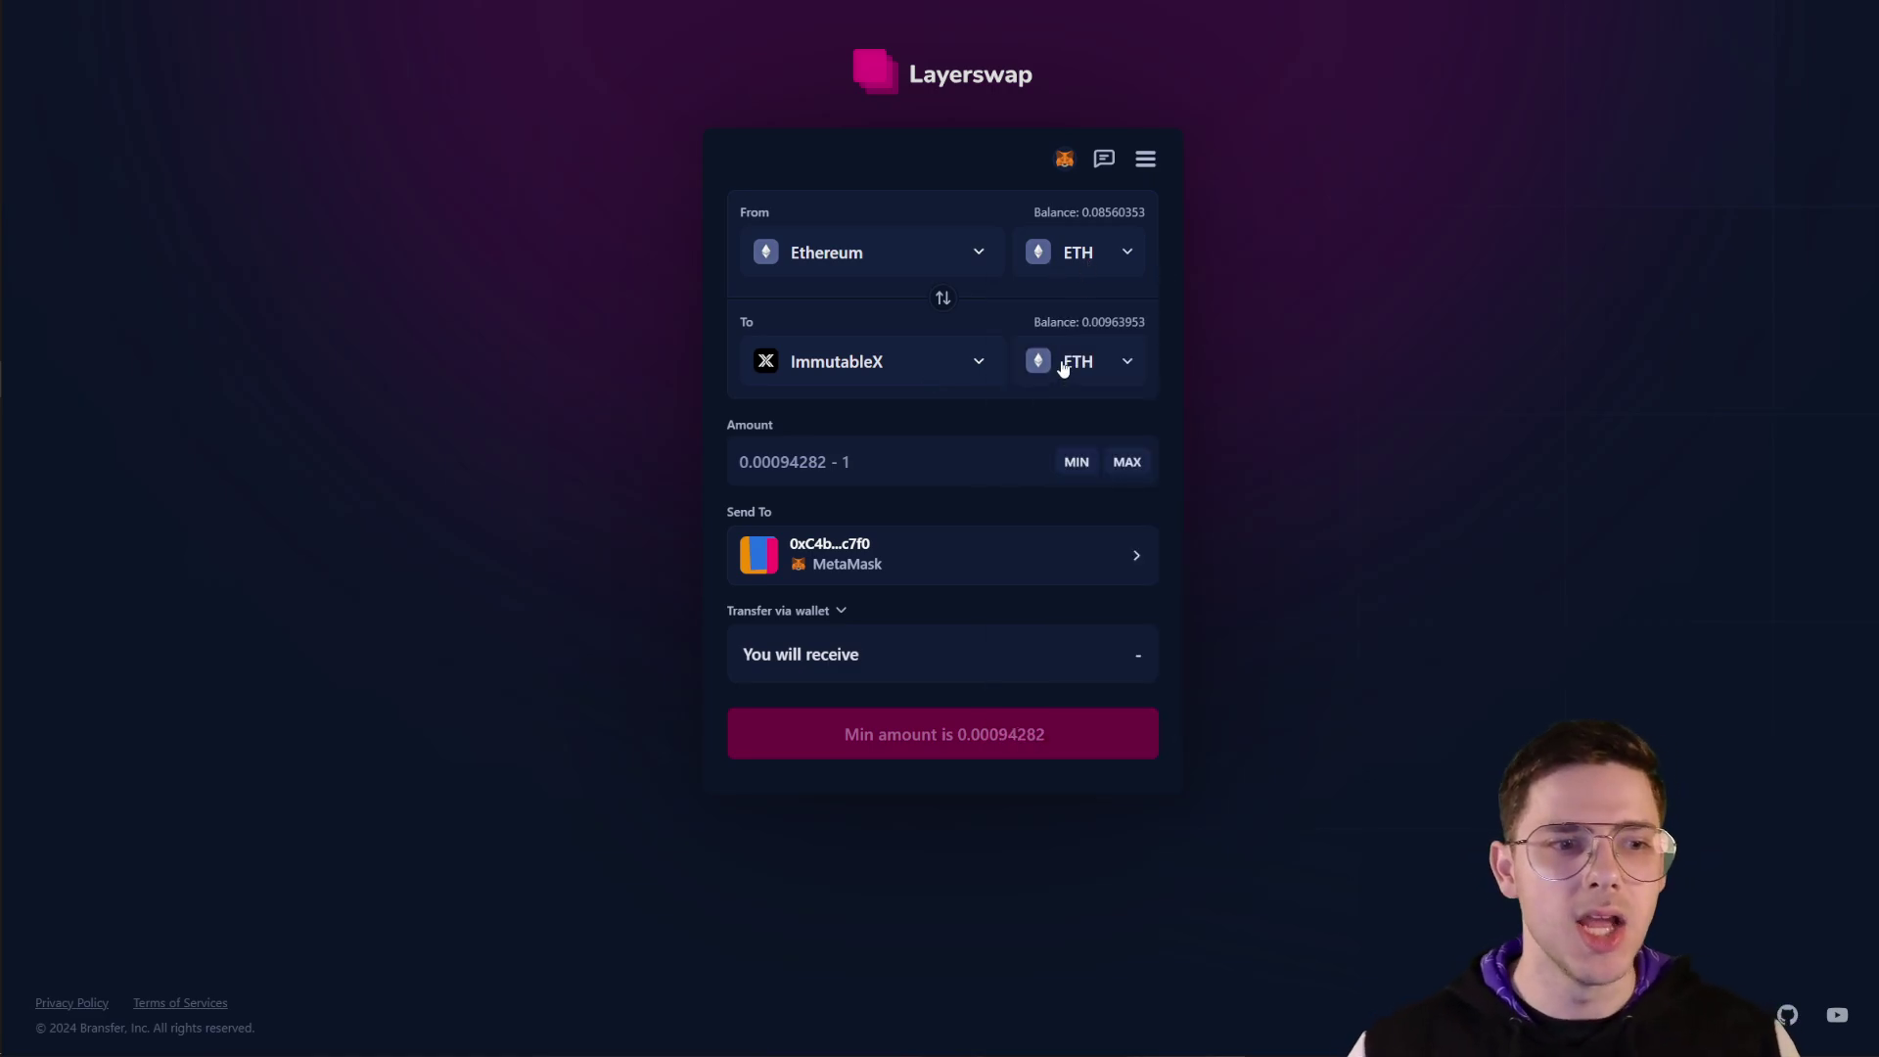
{"action": "left_click", "coordinate": [1083, 253]}
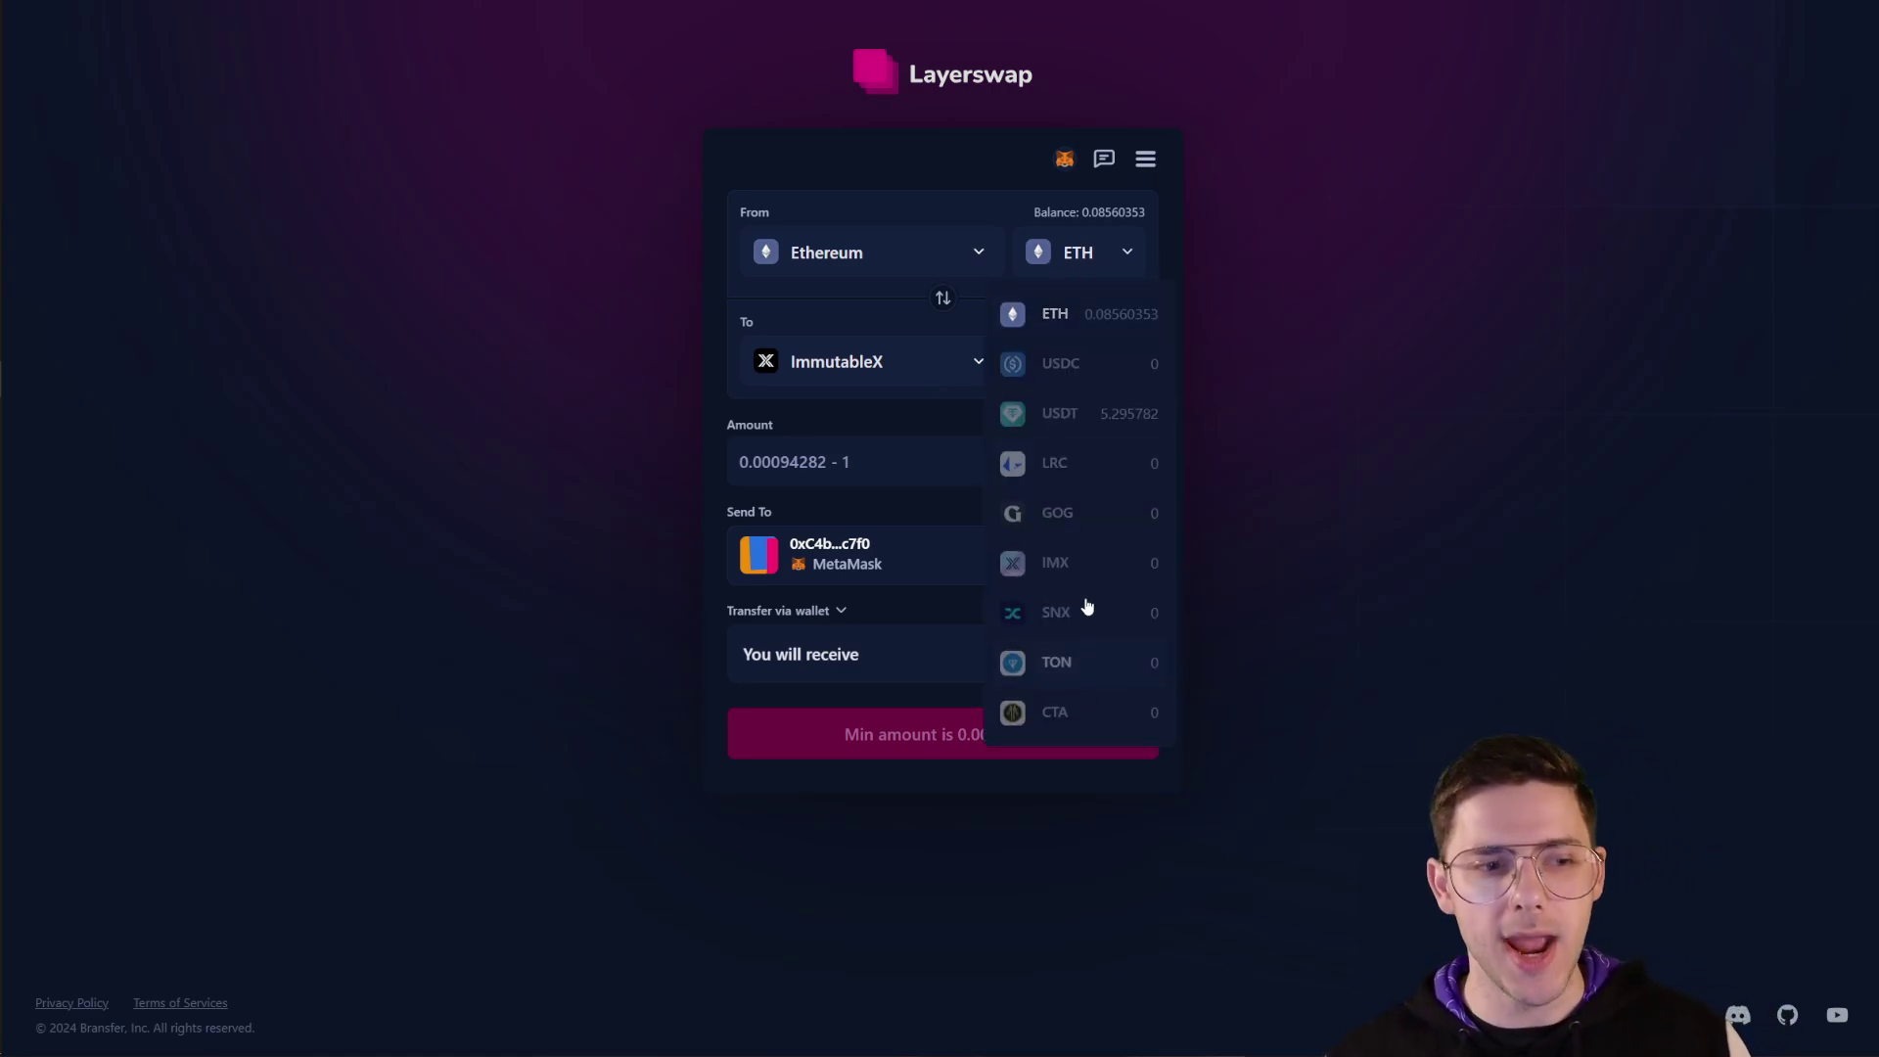
{"action": "left_click", "coordinate": [1168, 302]}
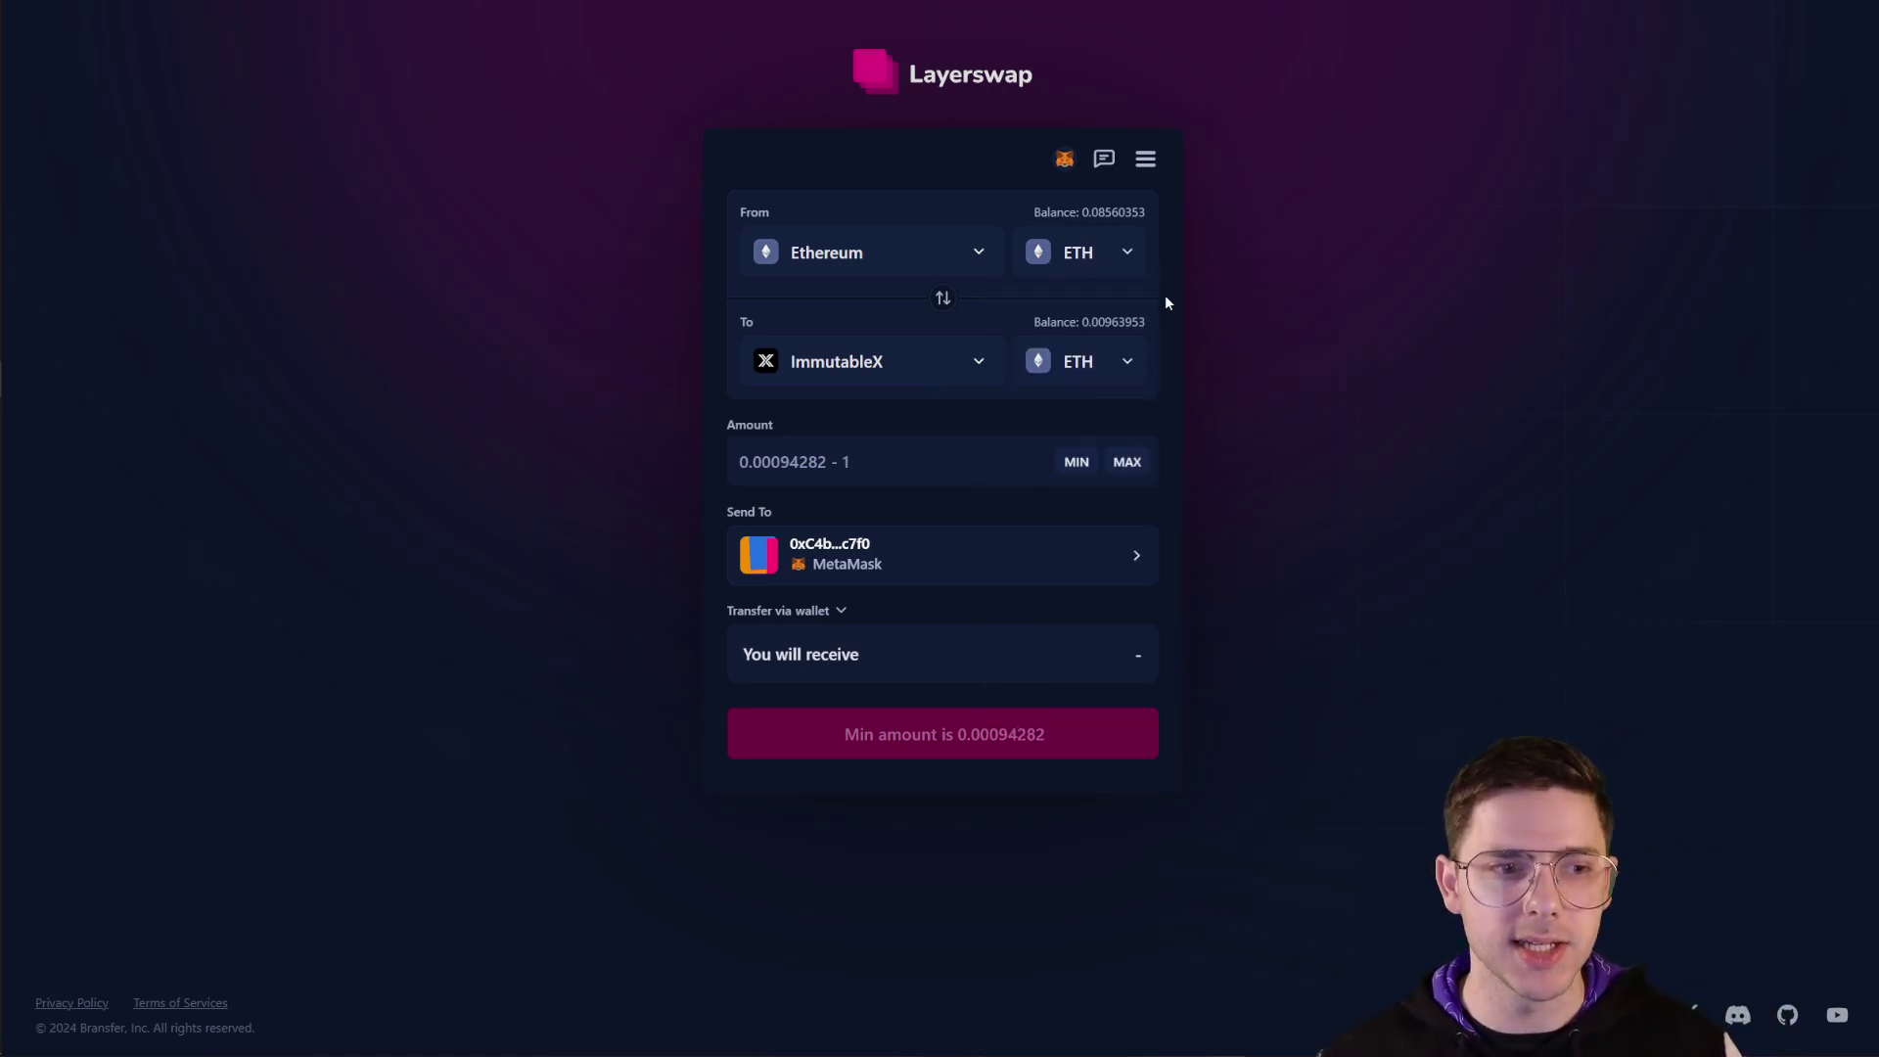
{"action": "left_click", "coordinate": [873, 381]}
{"action": "type", "text": "i"}
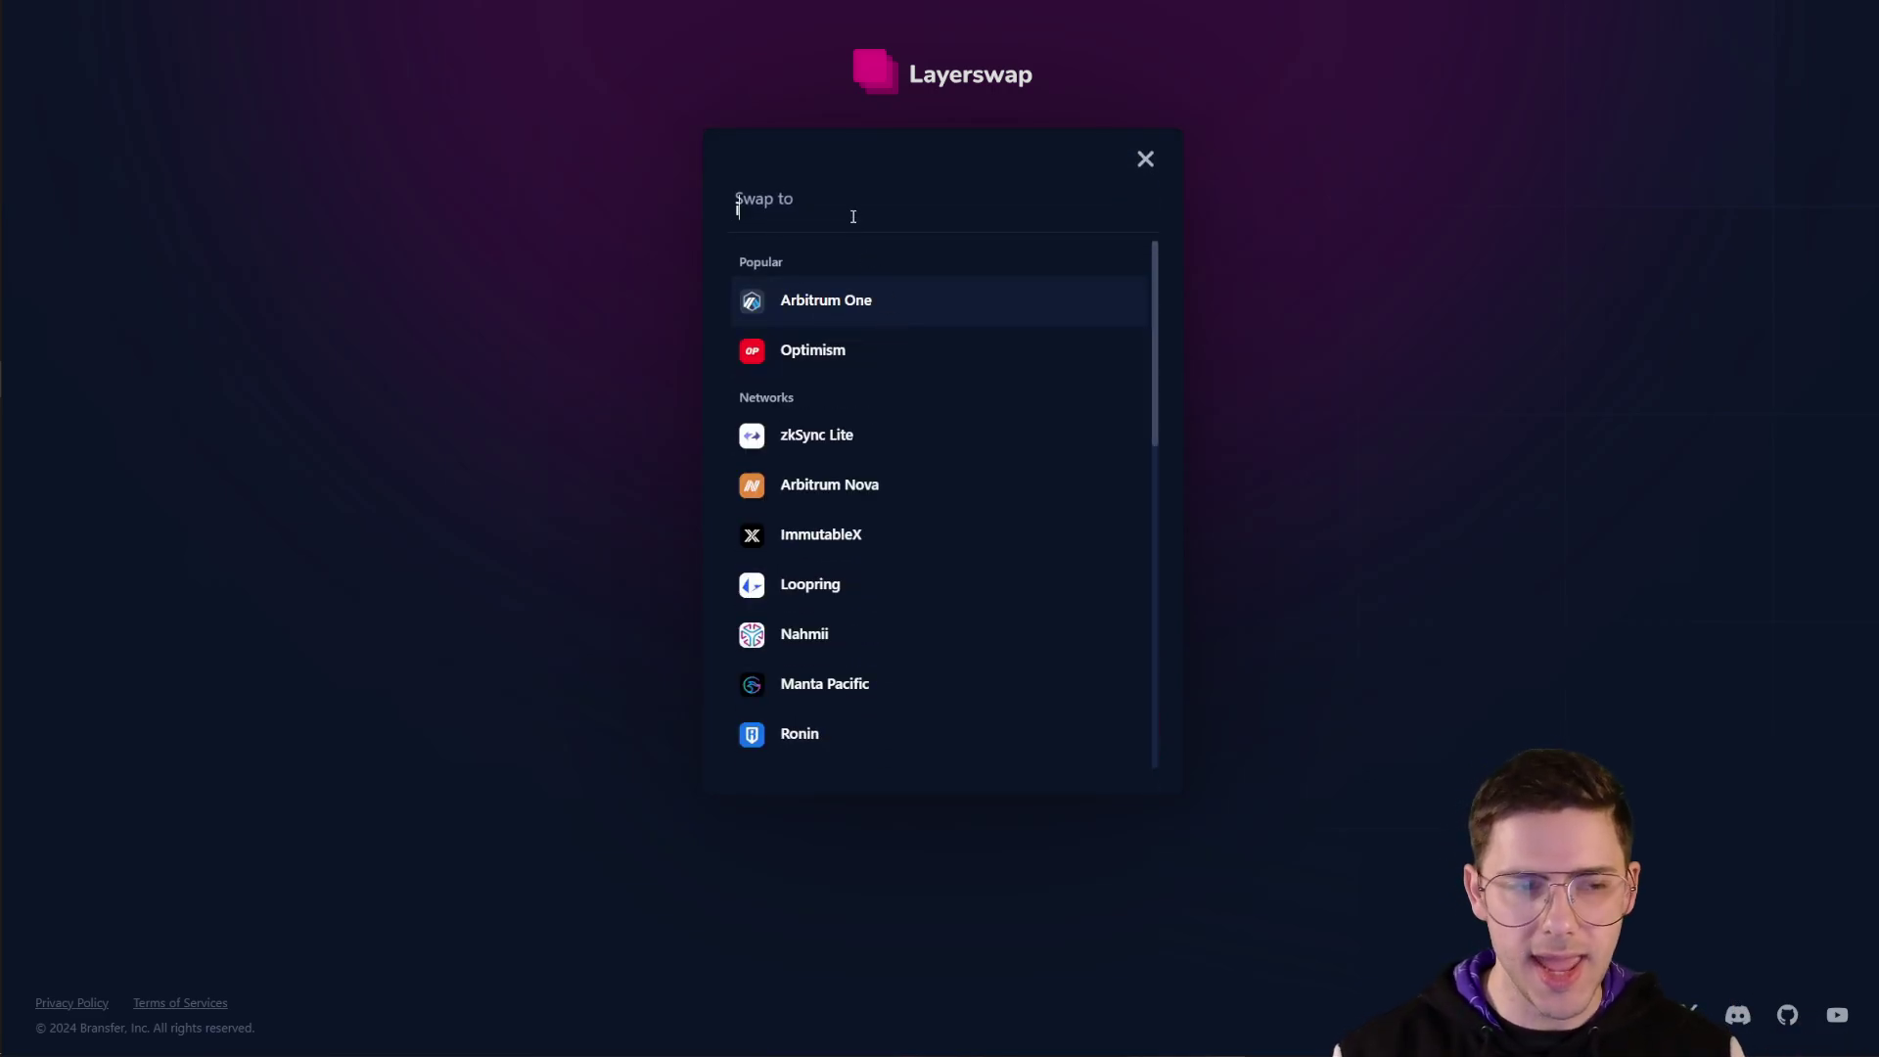
{"action": "type", "text": "mmu"}
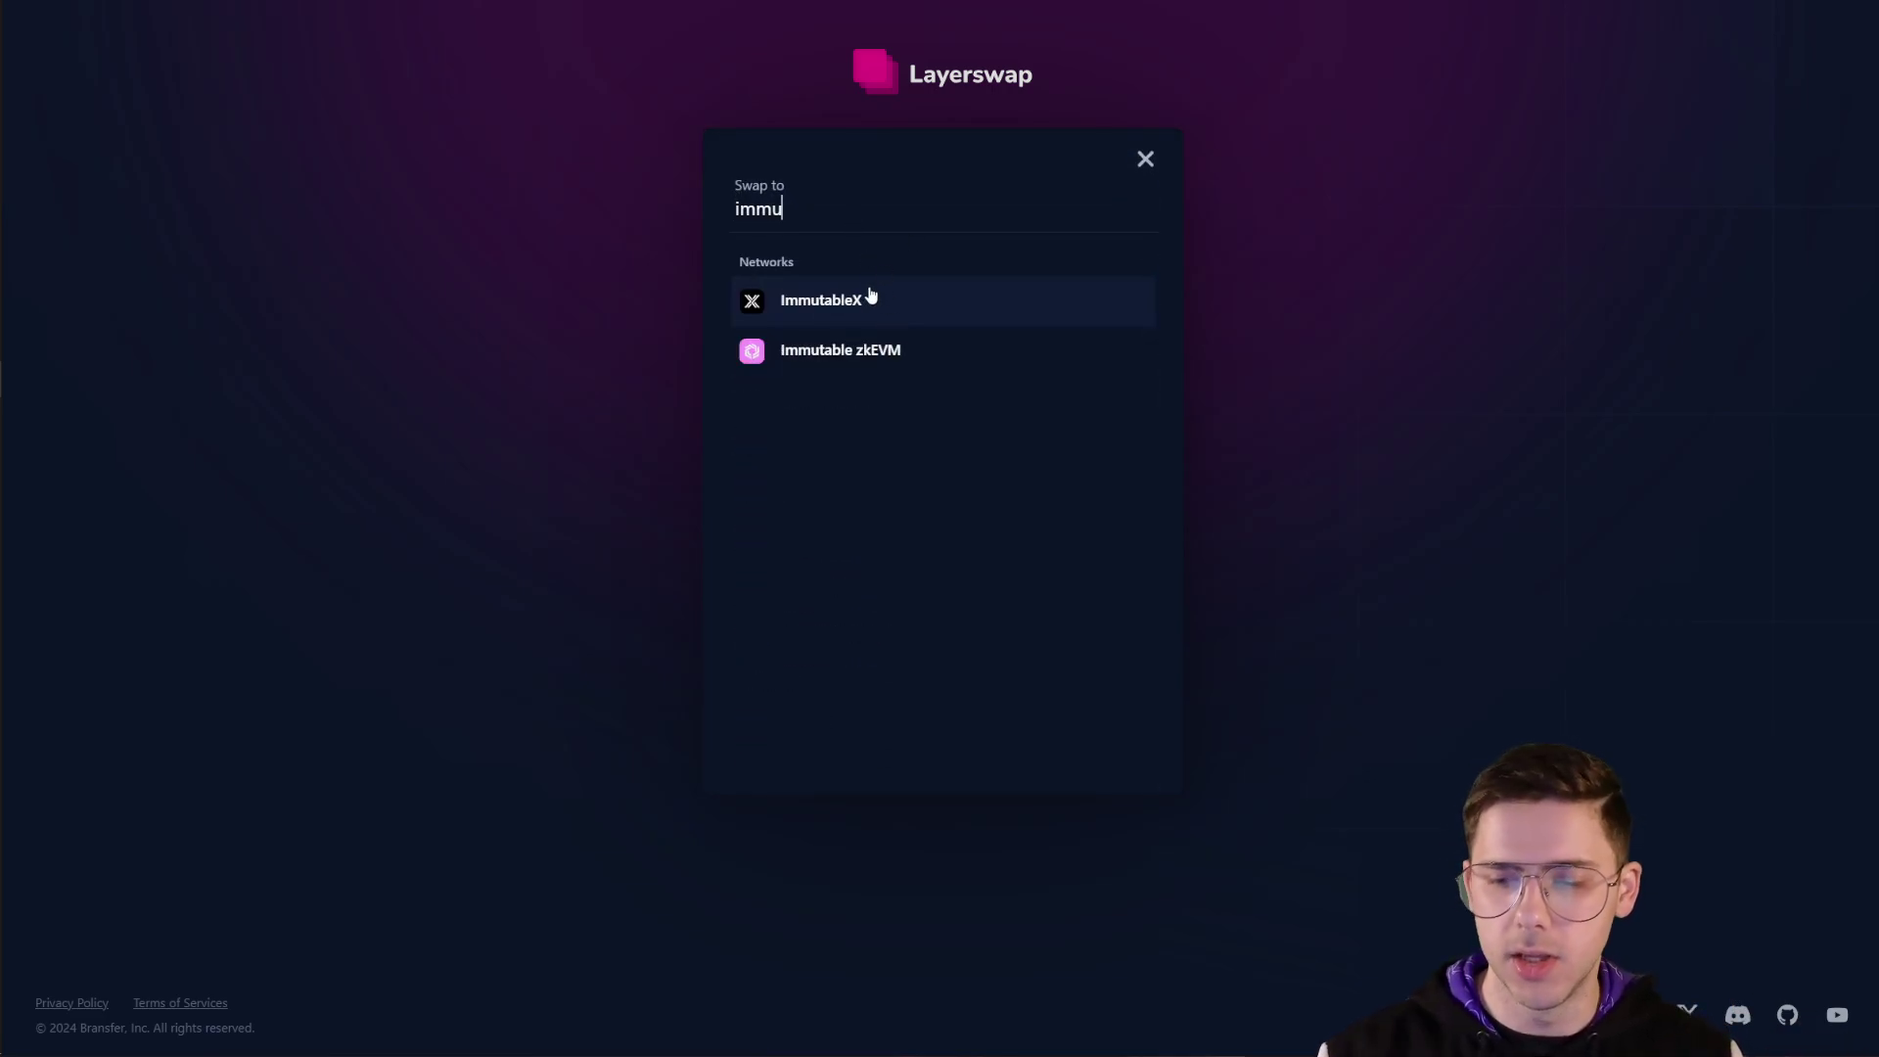
{"action": "left_click", "coordinate": [858, 302]}
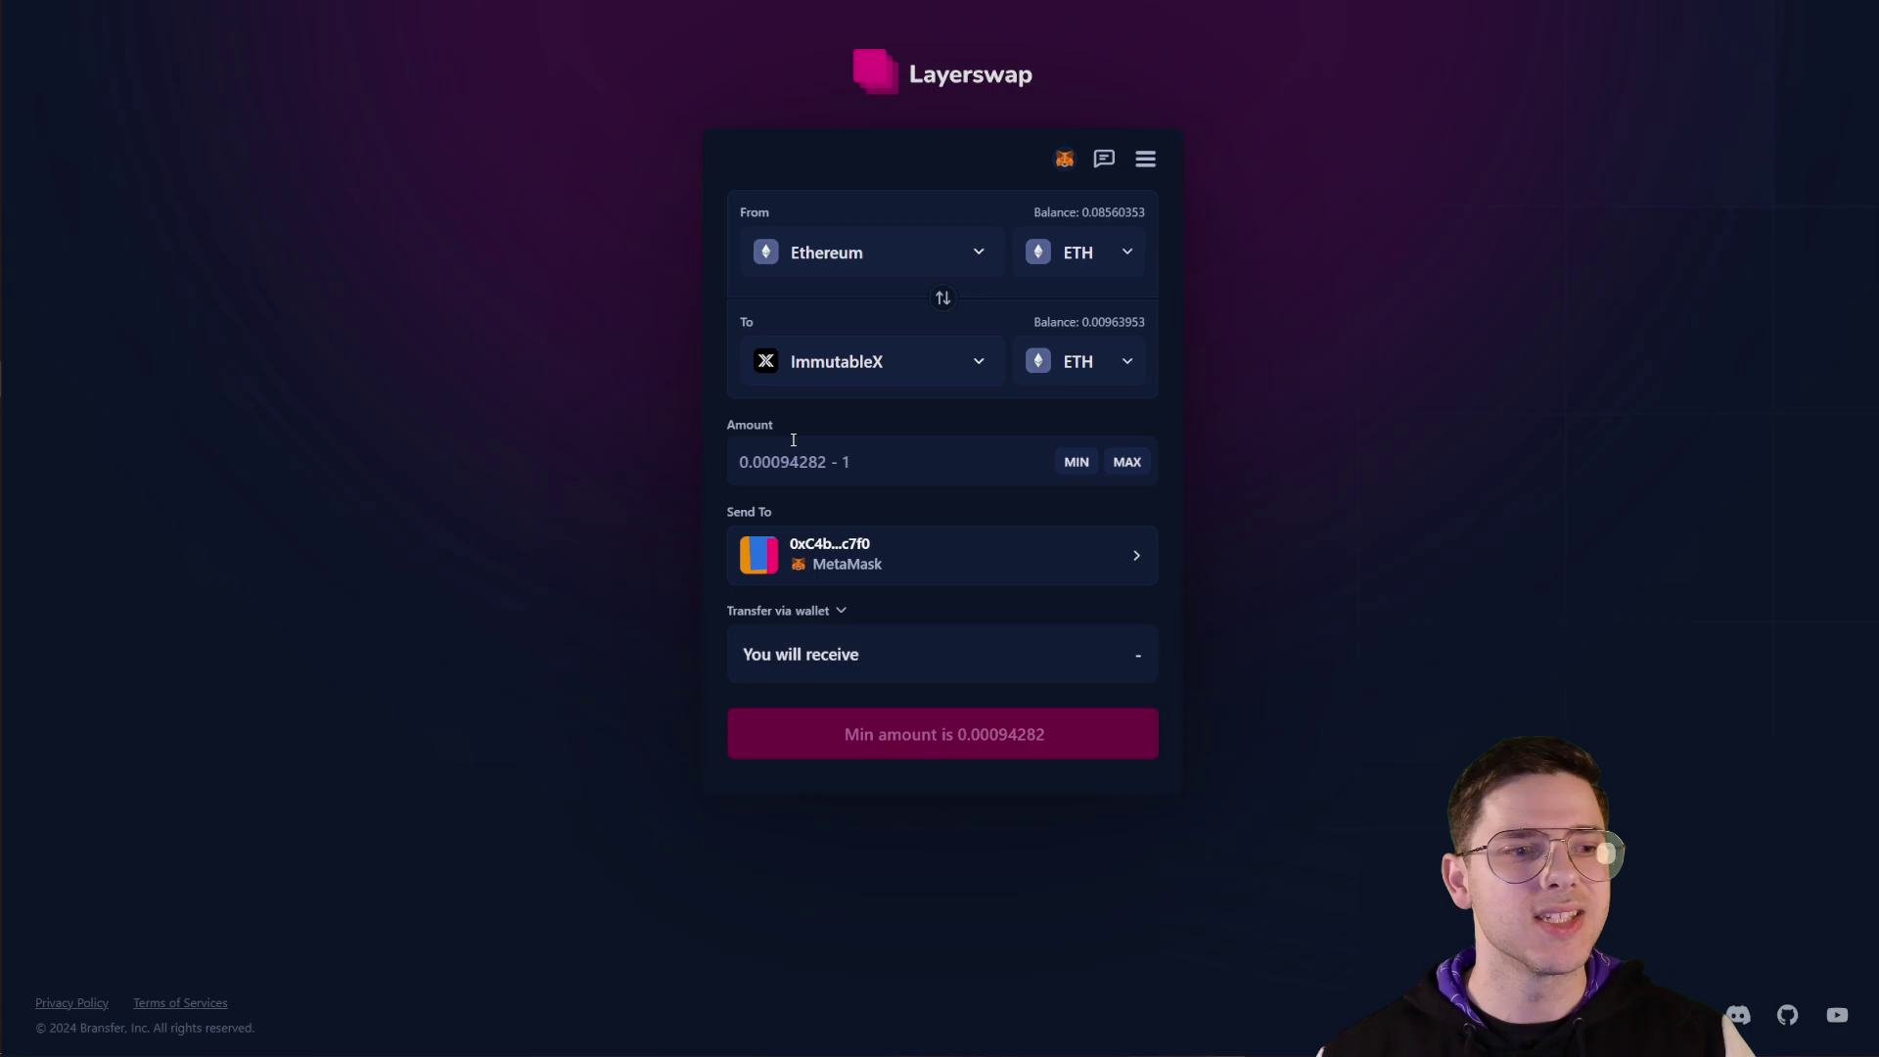
Enter 0.01 ETH, start the swap, and send it from the connected wallet
{"action": "left_click", "coordinate": [909, 461]}
{"action": "type", "text": "0"}
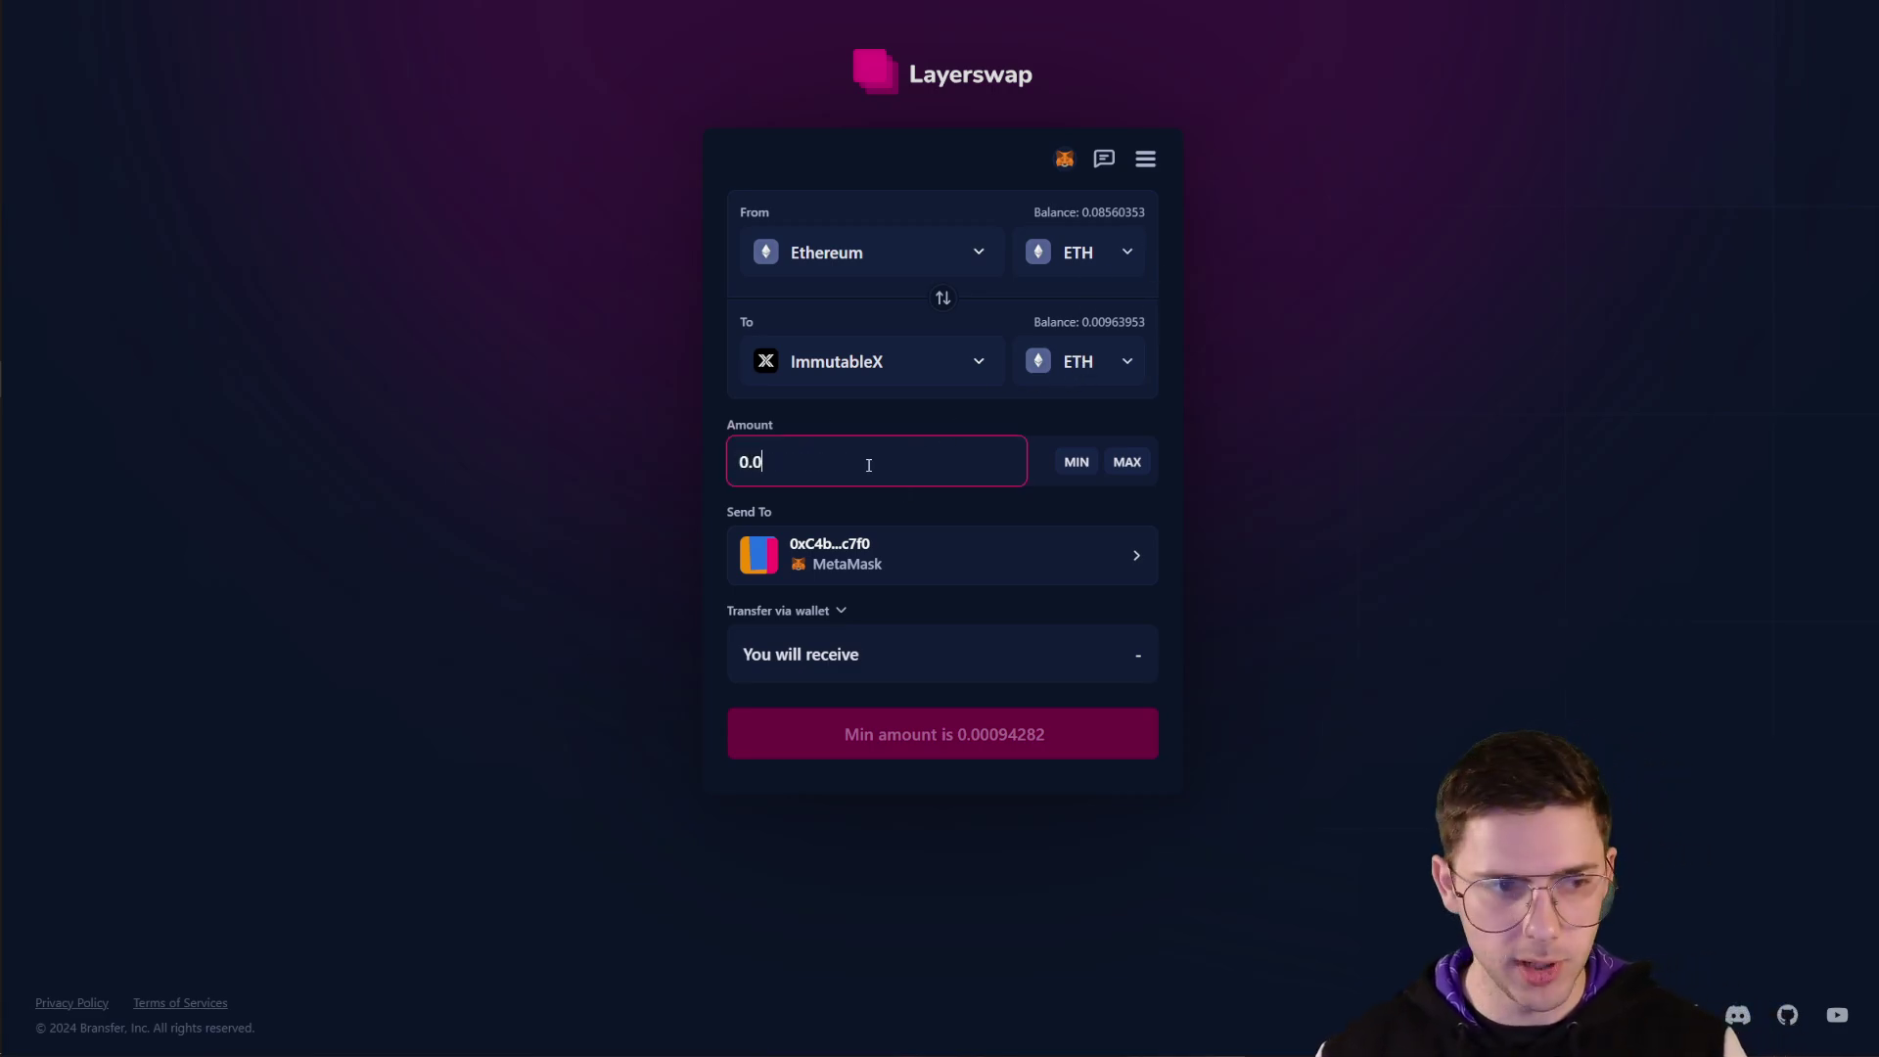
{"action": "type", "text": "1"}
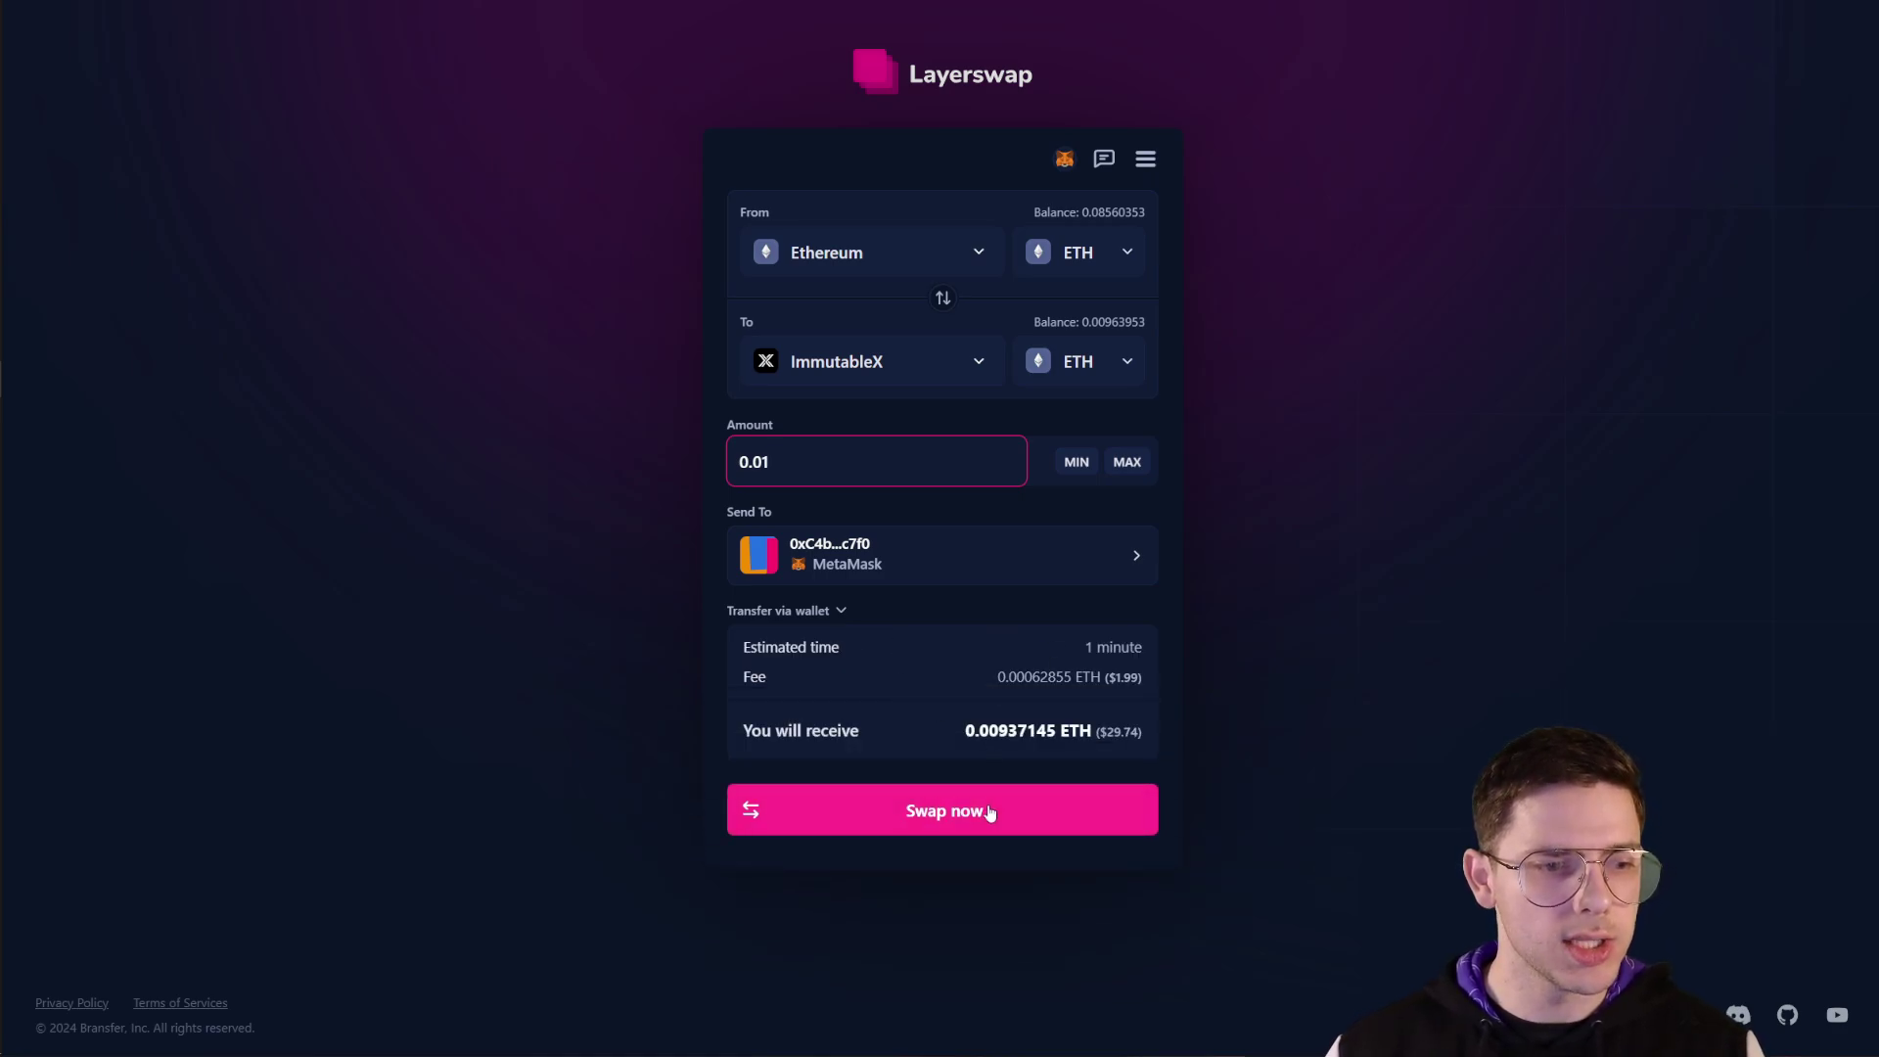
{"action": "left_click", "coordinate": [958, 823]}
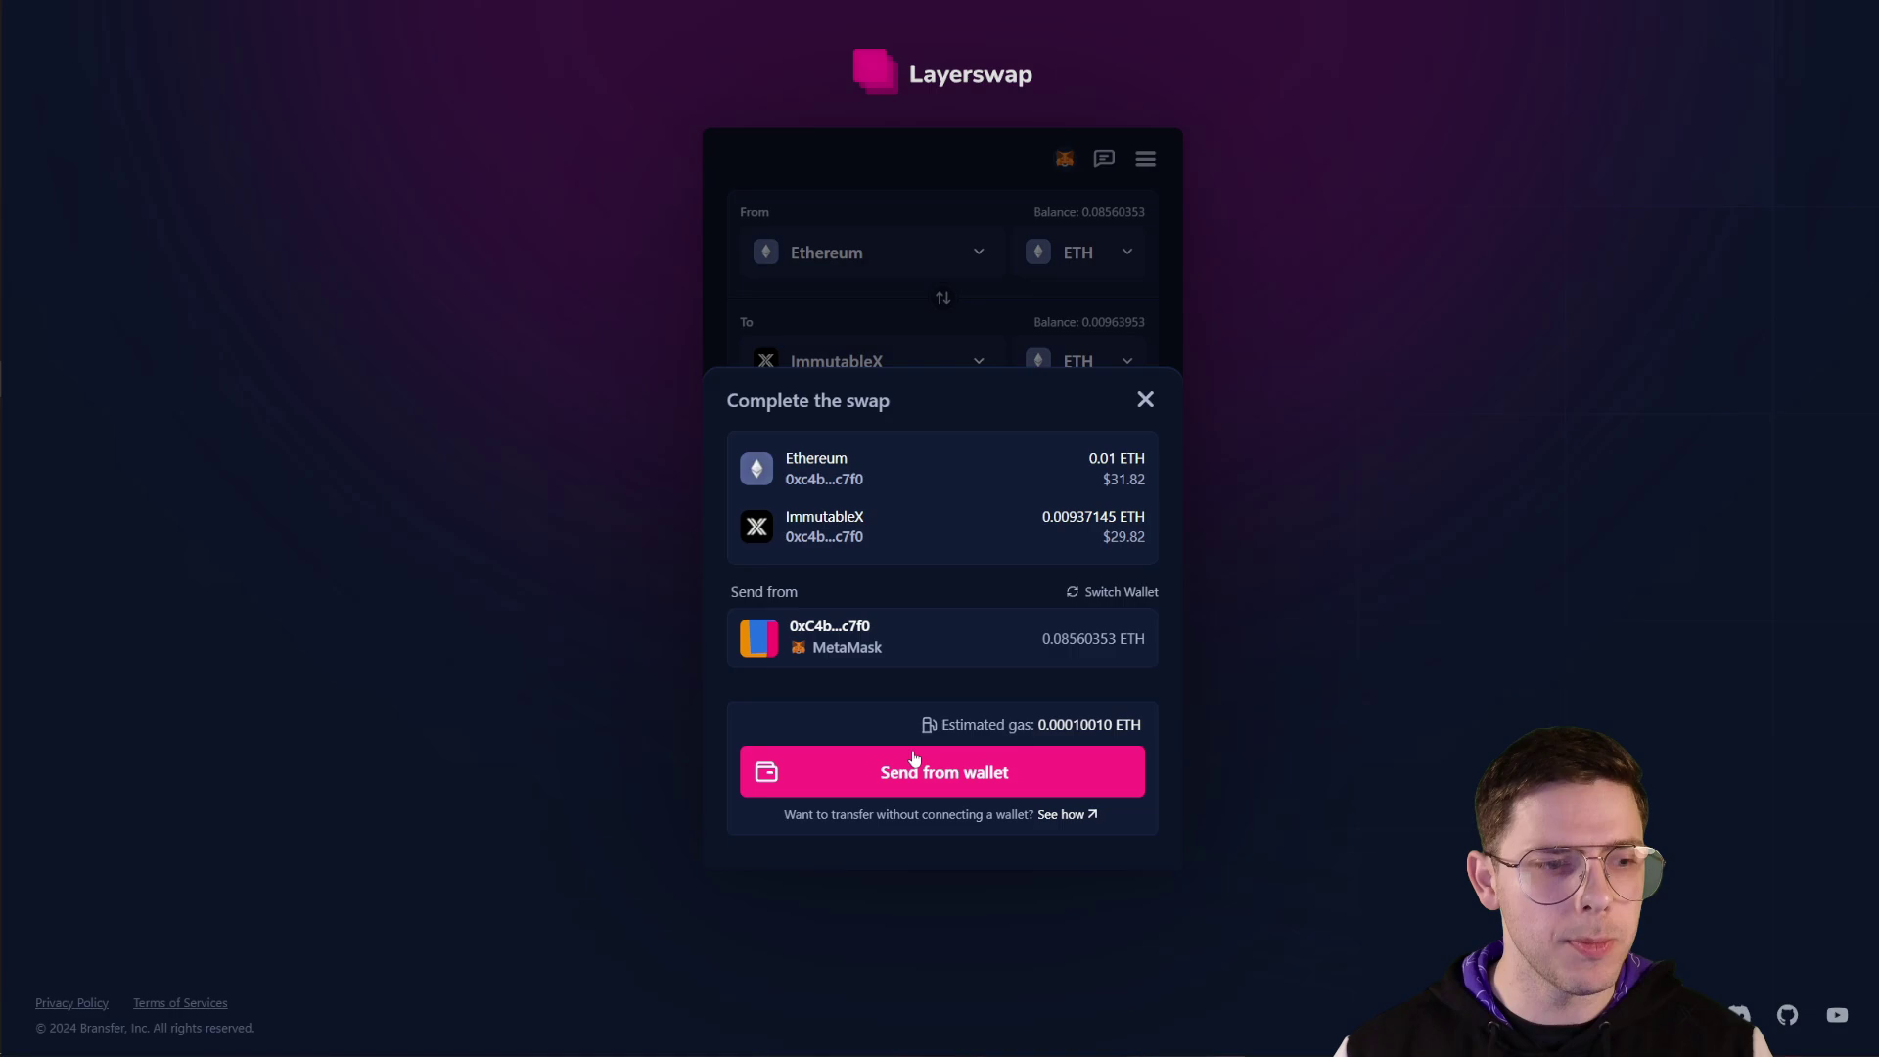
{"action": "left_click", "coordinate": [910, 771]}
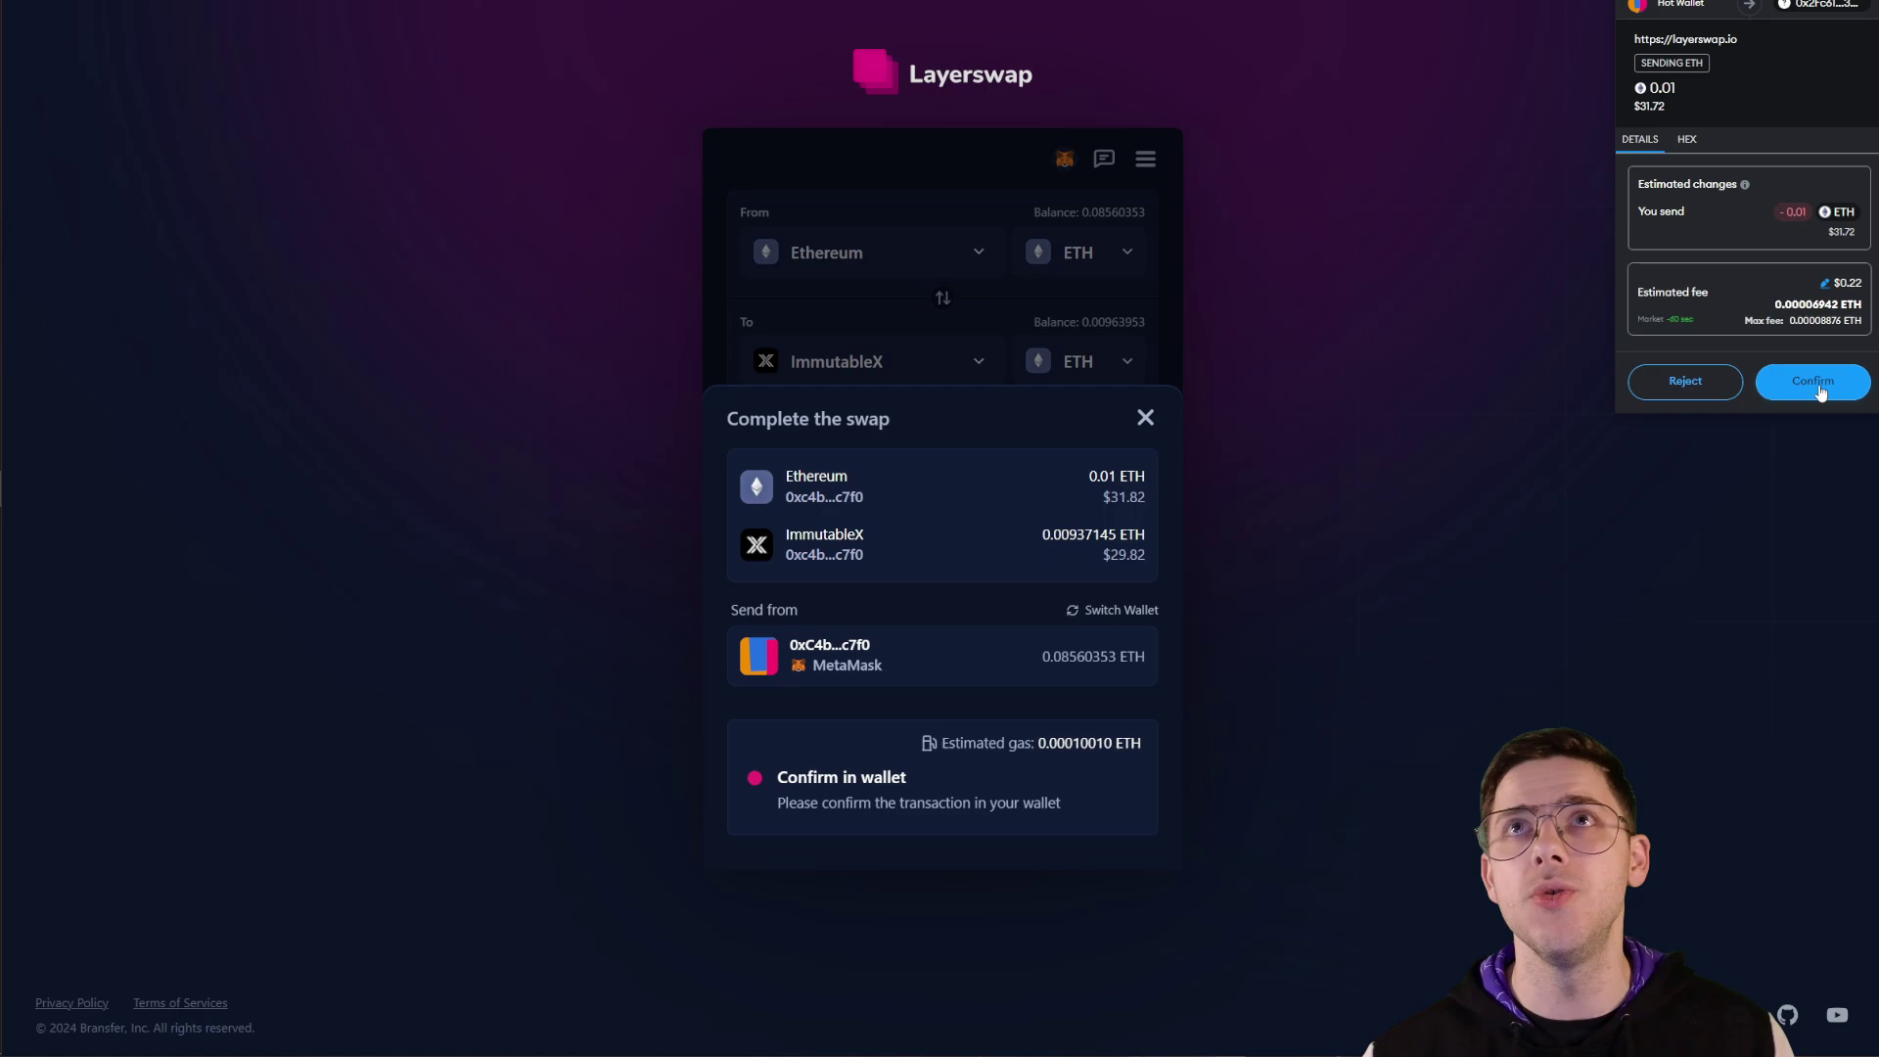
Confirm the 0.01 ETH transaction in the MetaMask popup
{"action": "left_click", "coordinate": [1823, 384]}
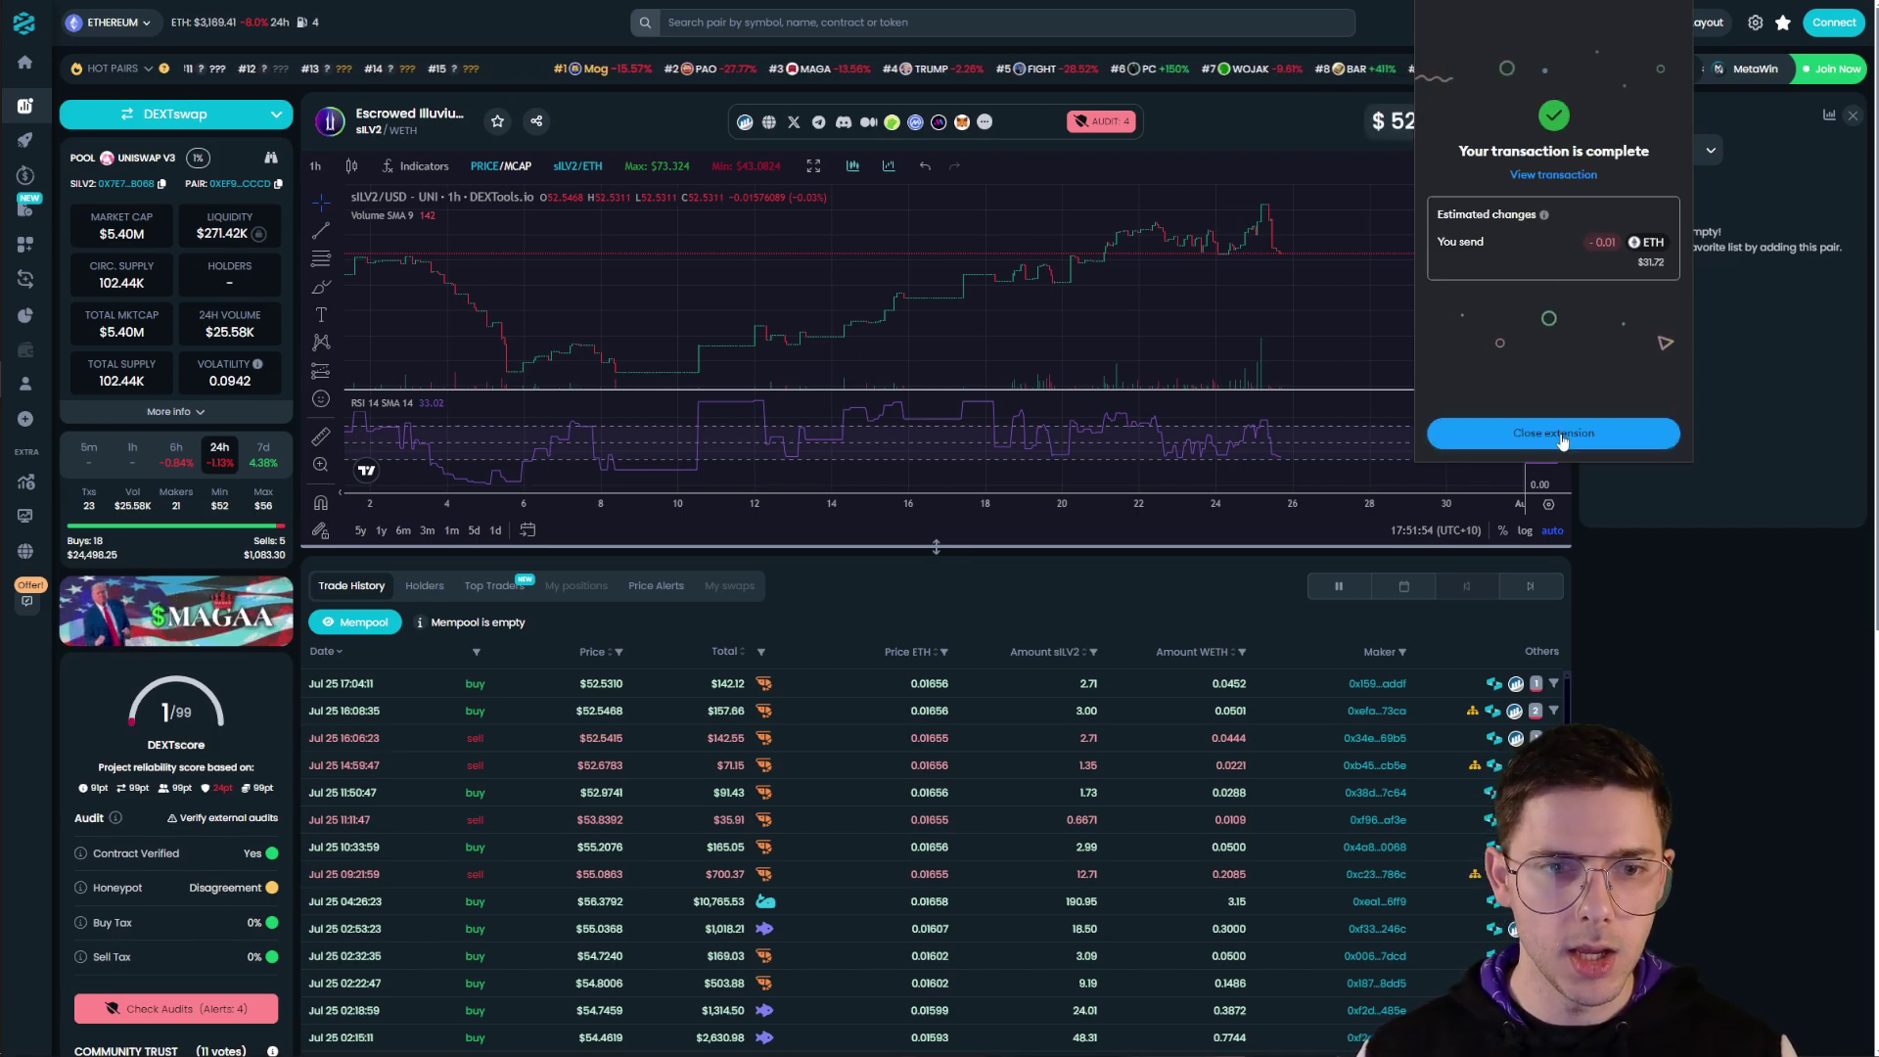
Close the completion notice, check the wallet's network unchanged, and show the token list
{"action": "left_click", "coordinate": [1554, 432]}
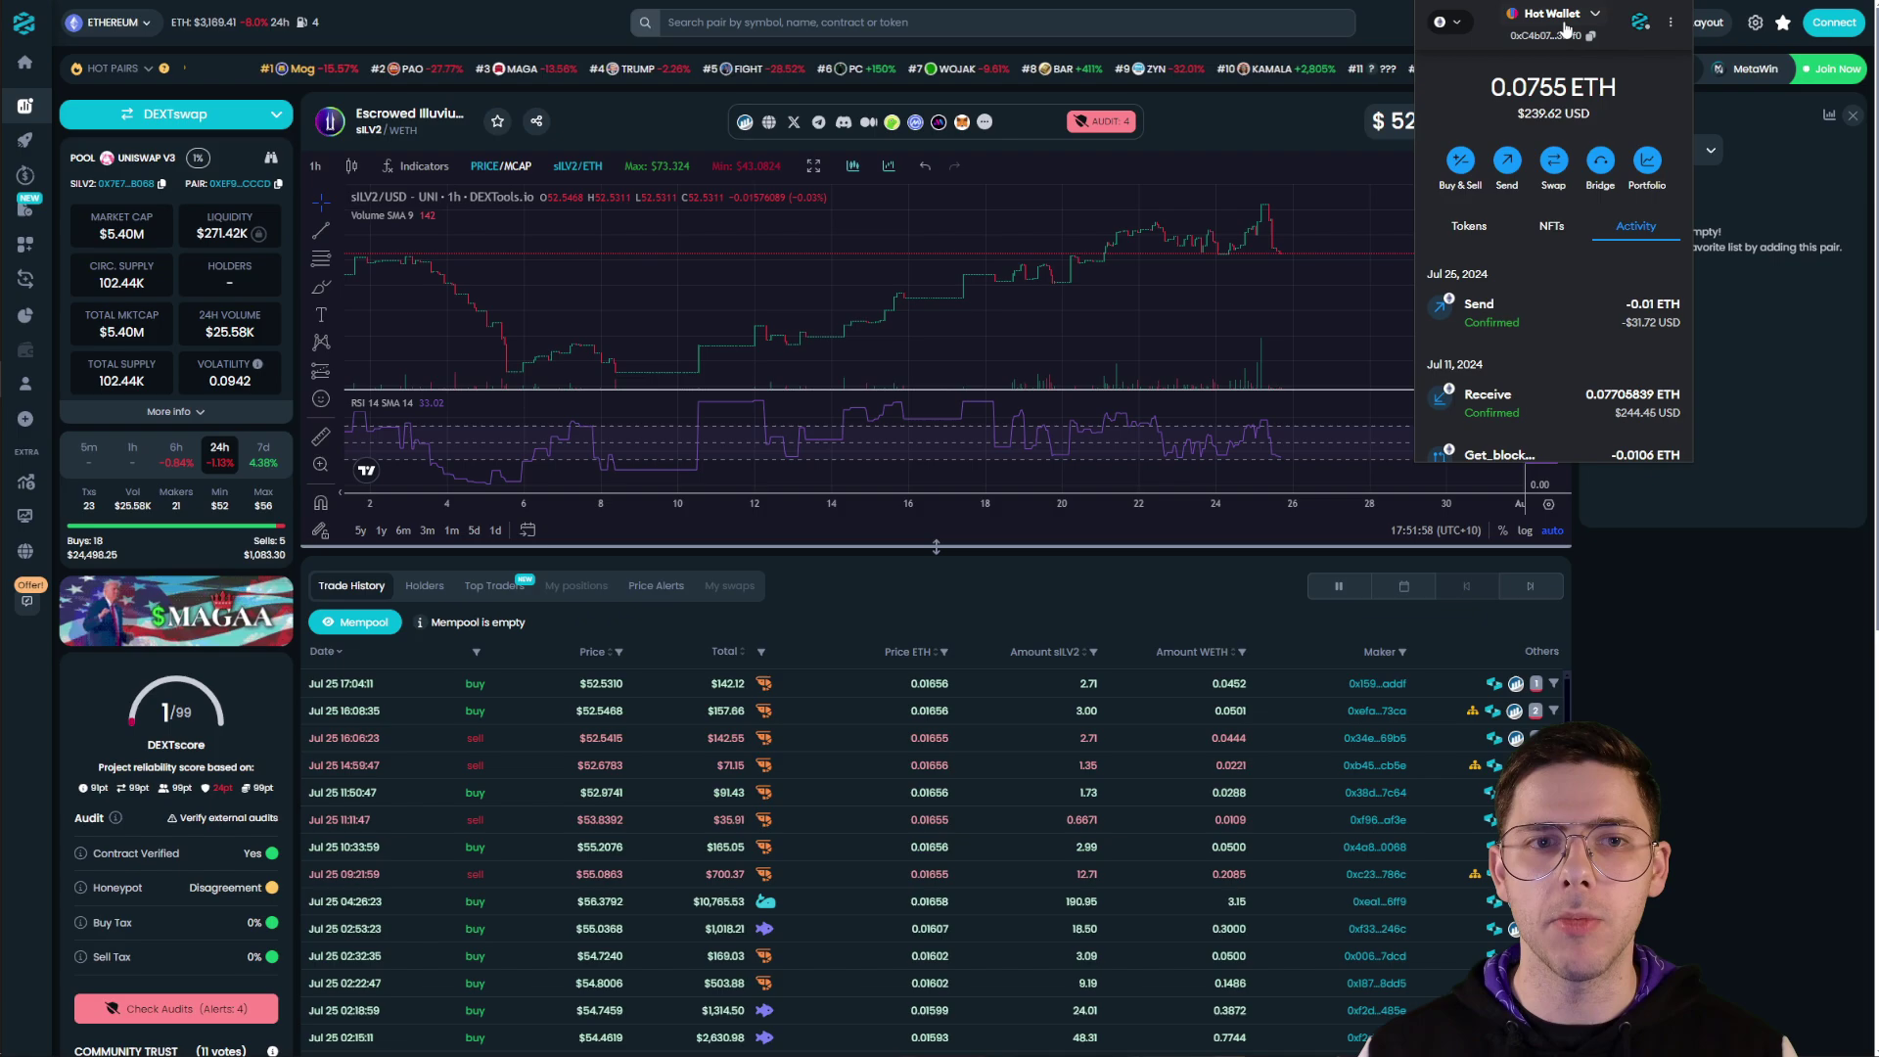
{"action": "left_click", "coordinate": [1455, 26]}
{"action": "left_click", "coordinate": [1661, 32]}
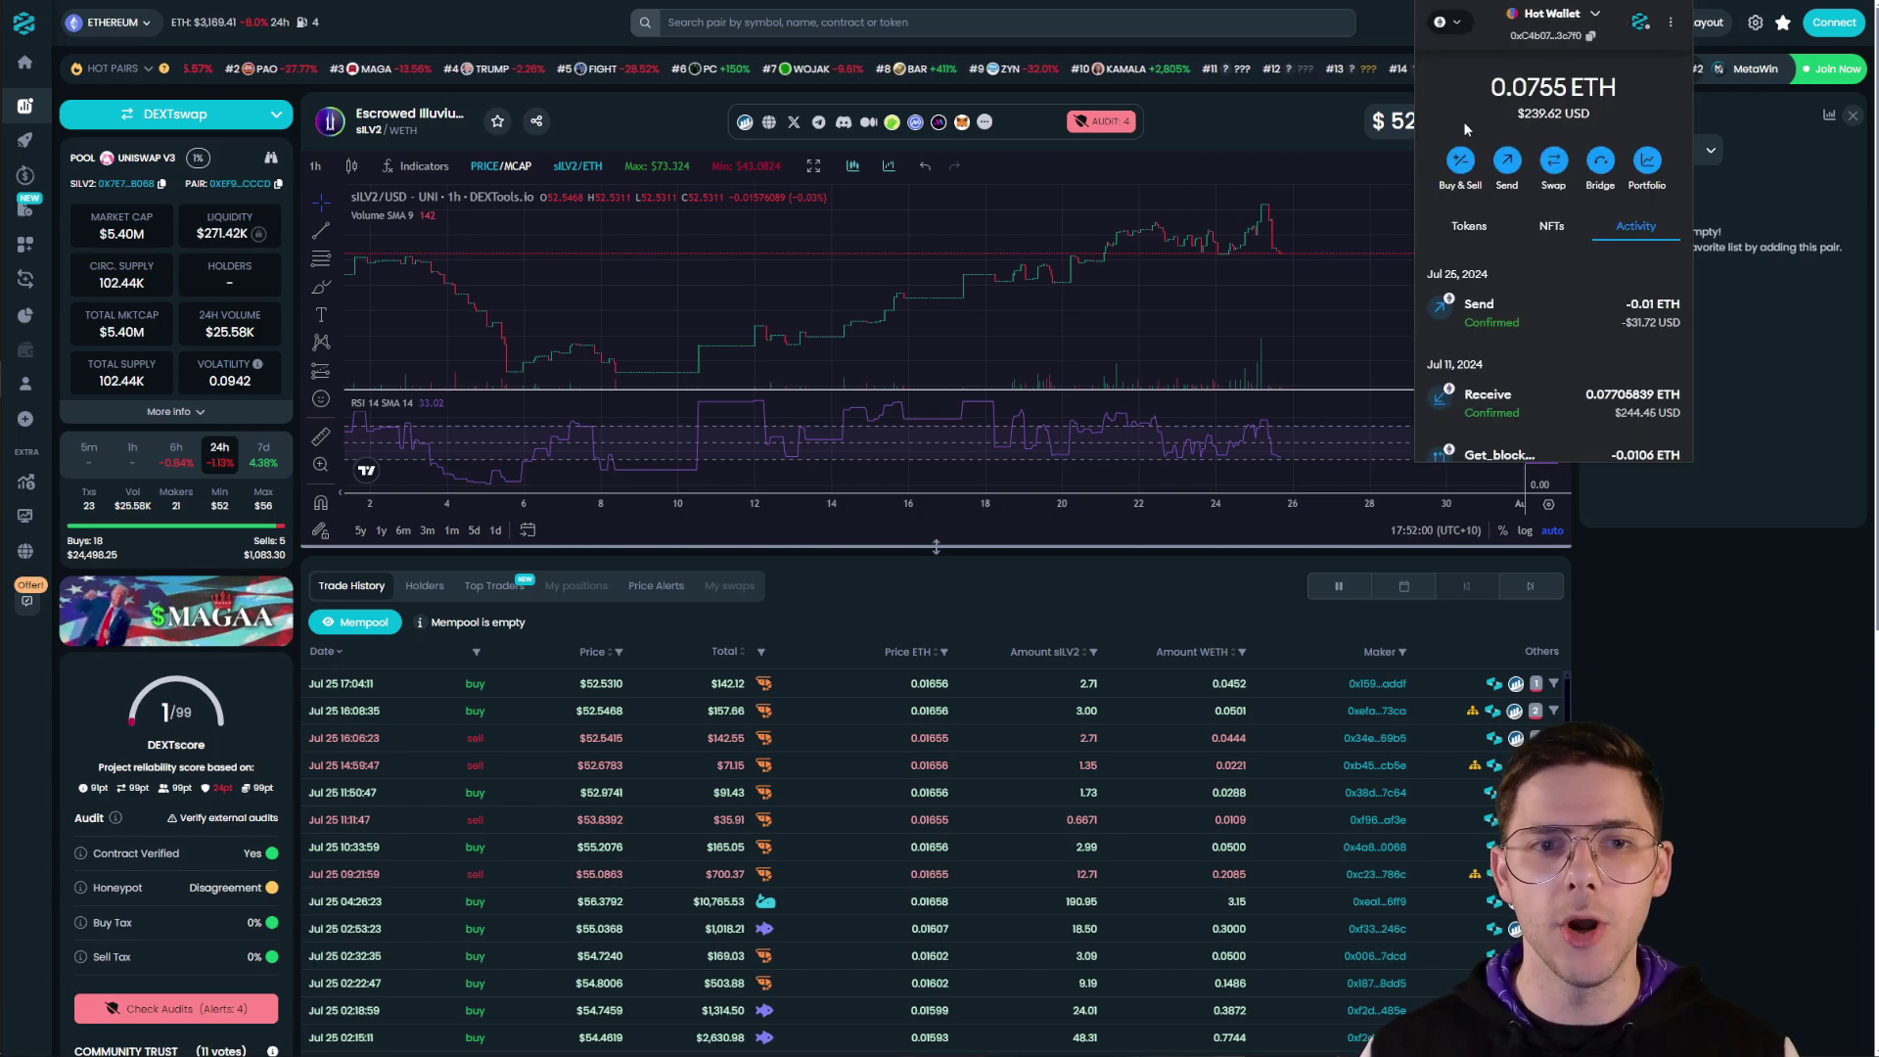
{"action": "left_click", "coordinate": [1470, 227]}
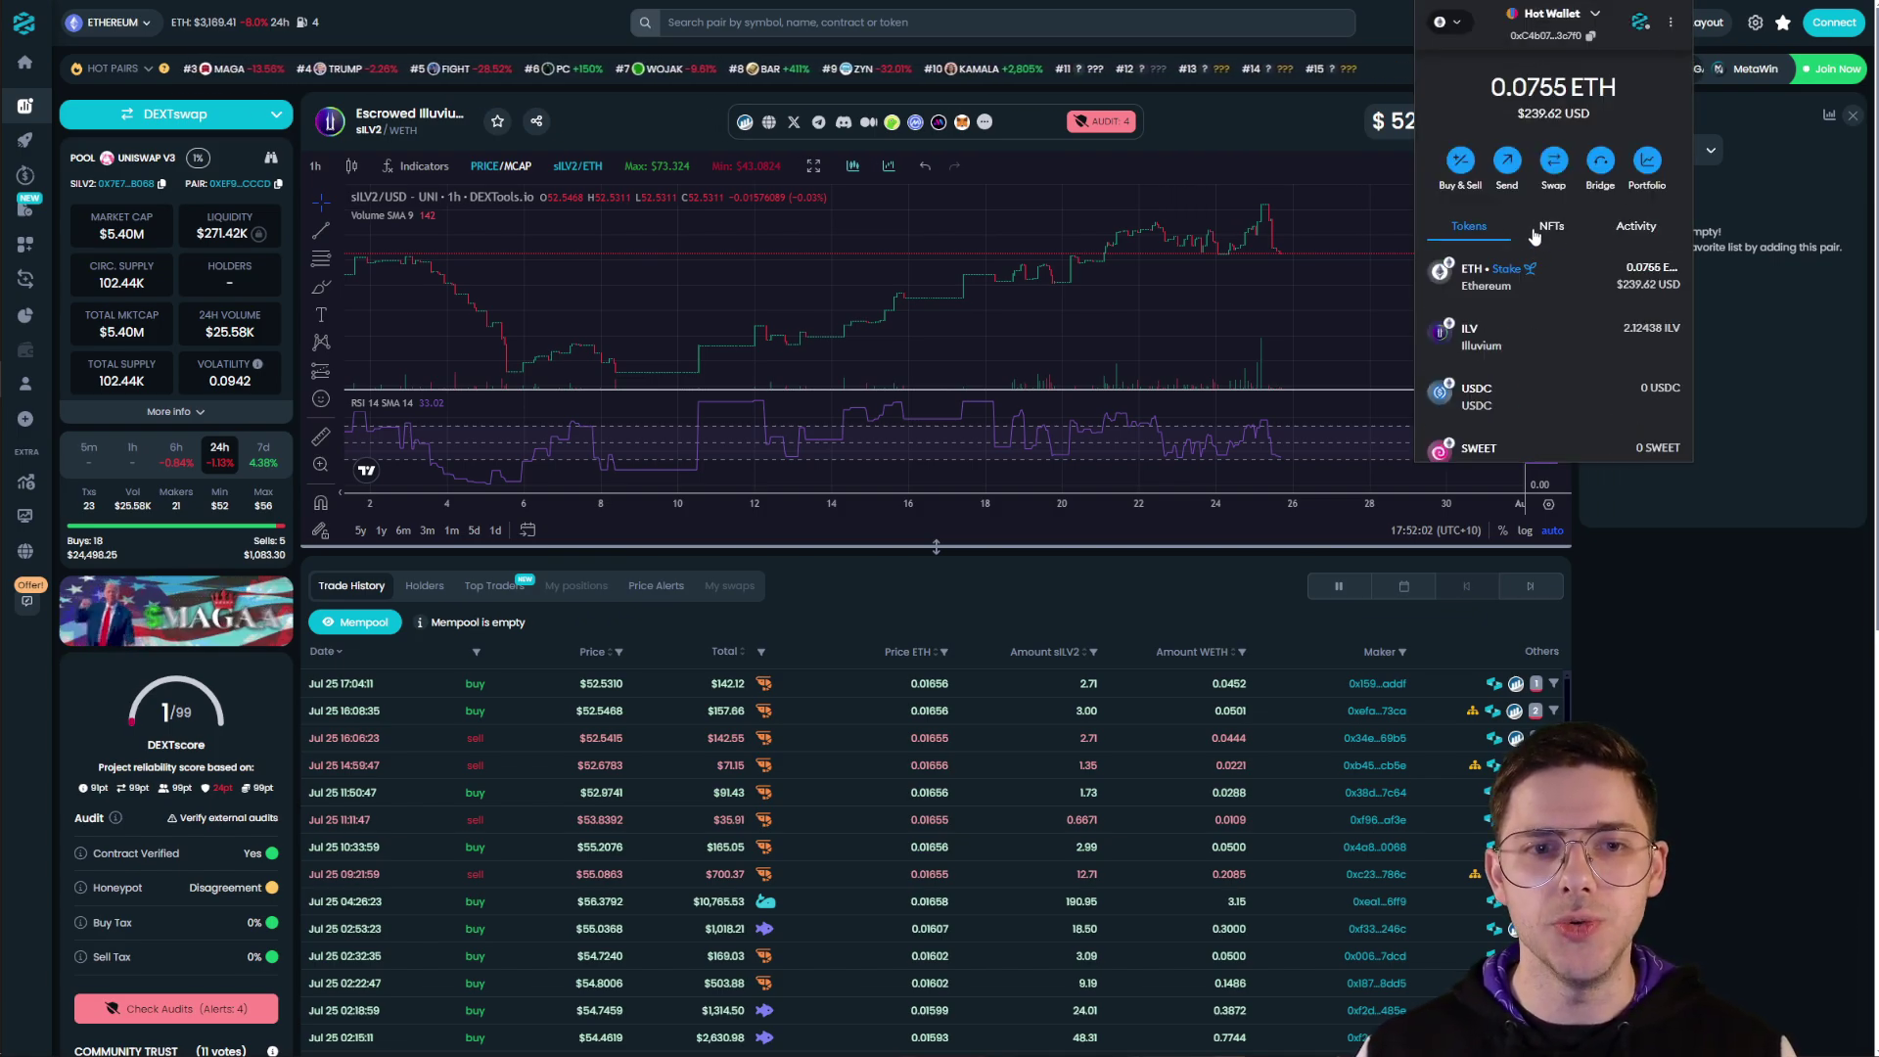
{"action": "scroll", "coordinate": [1490, 367], "scroll_direction": "down", "scroll_amount": 2}
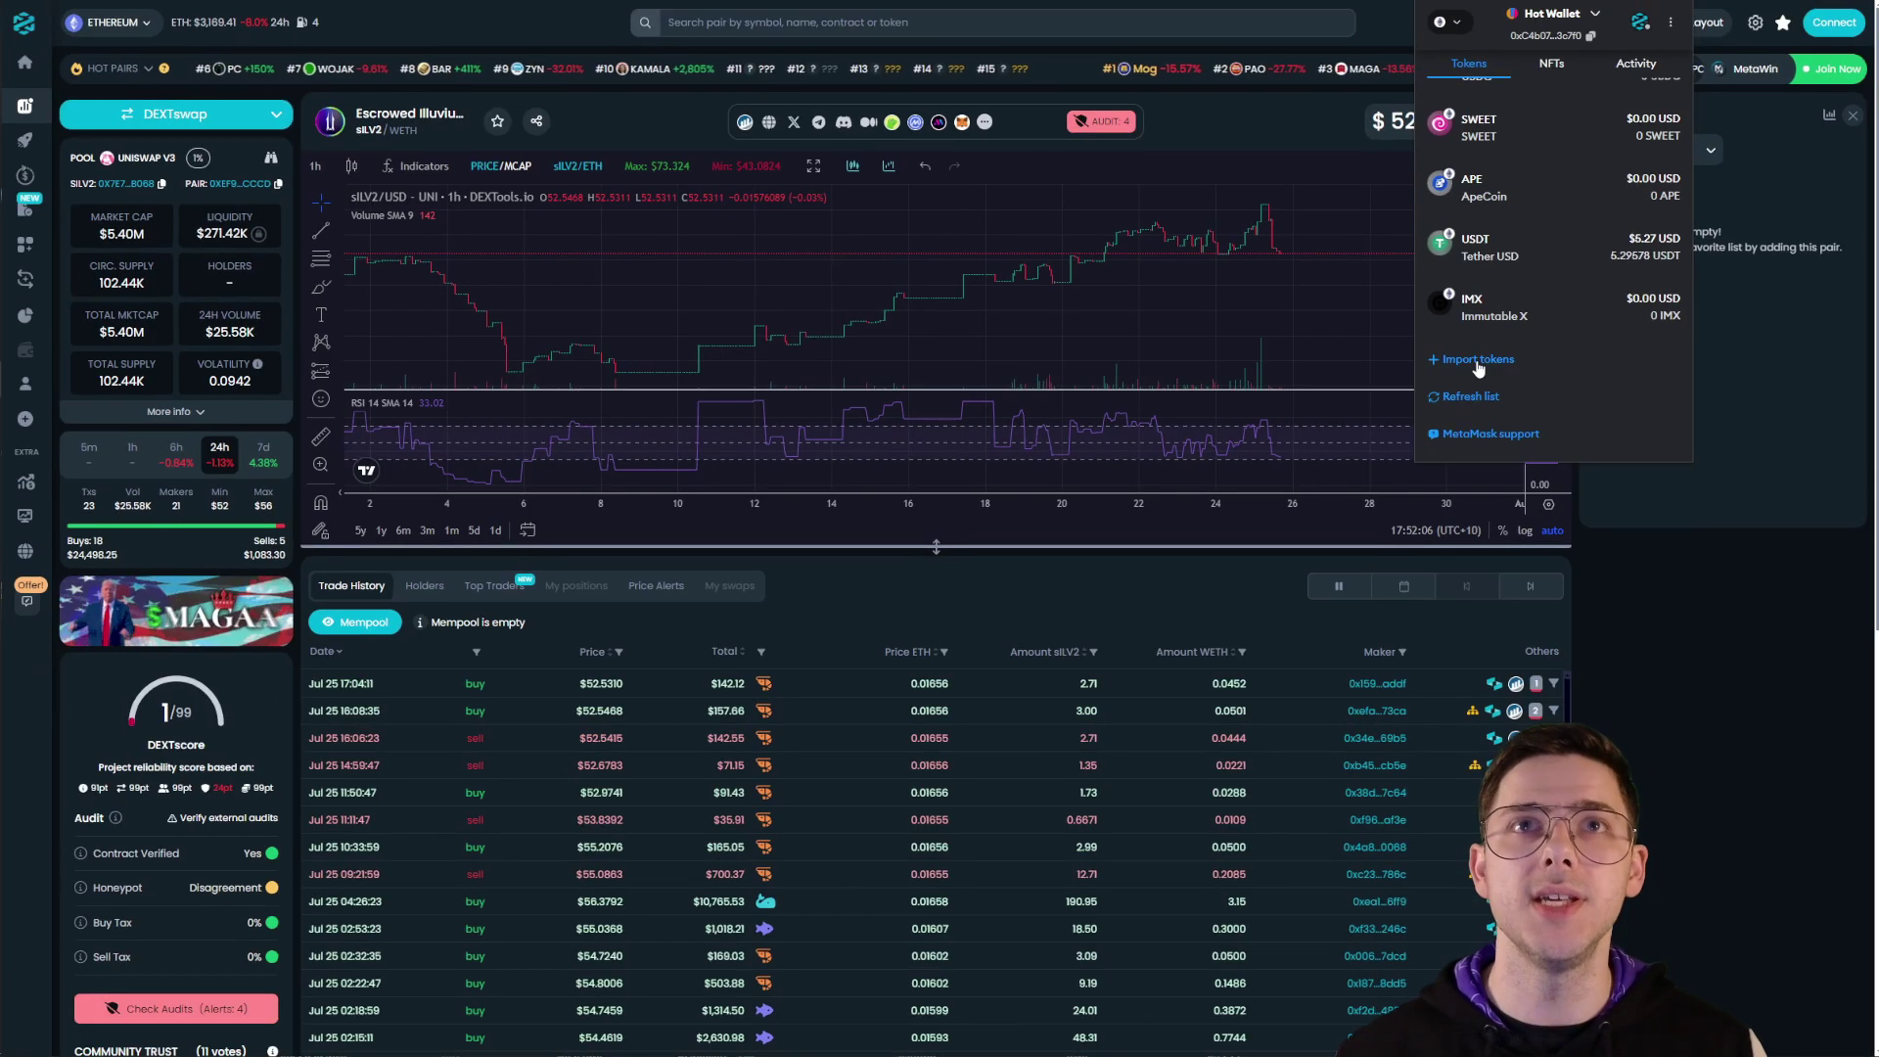
Import sILV2 into MetaMask as a custom token from its pasted contract address
{"action": "left_click", "coordinate": [1476, 361]}
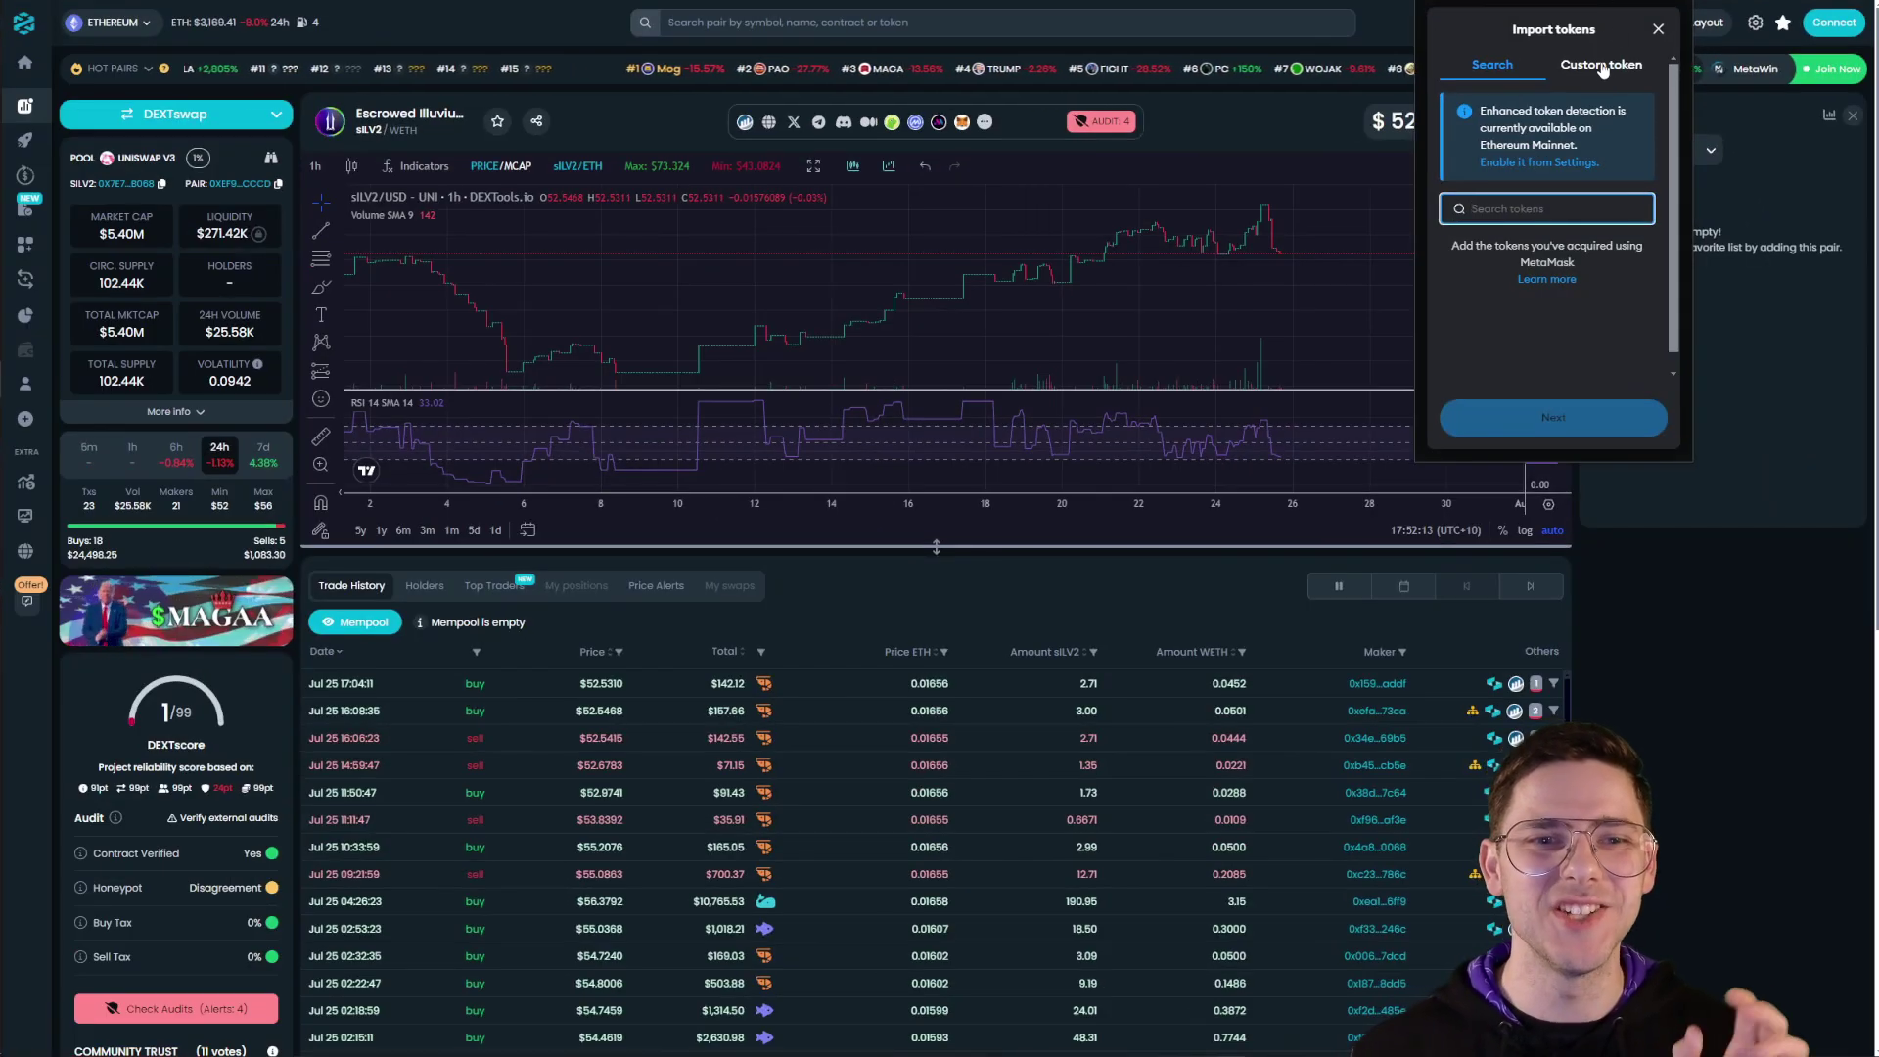
{"action": "left_click", "coordinate": [1601, 69]}
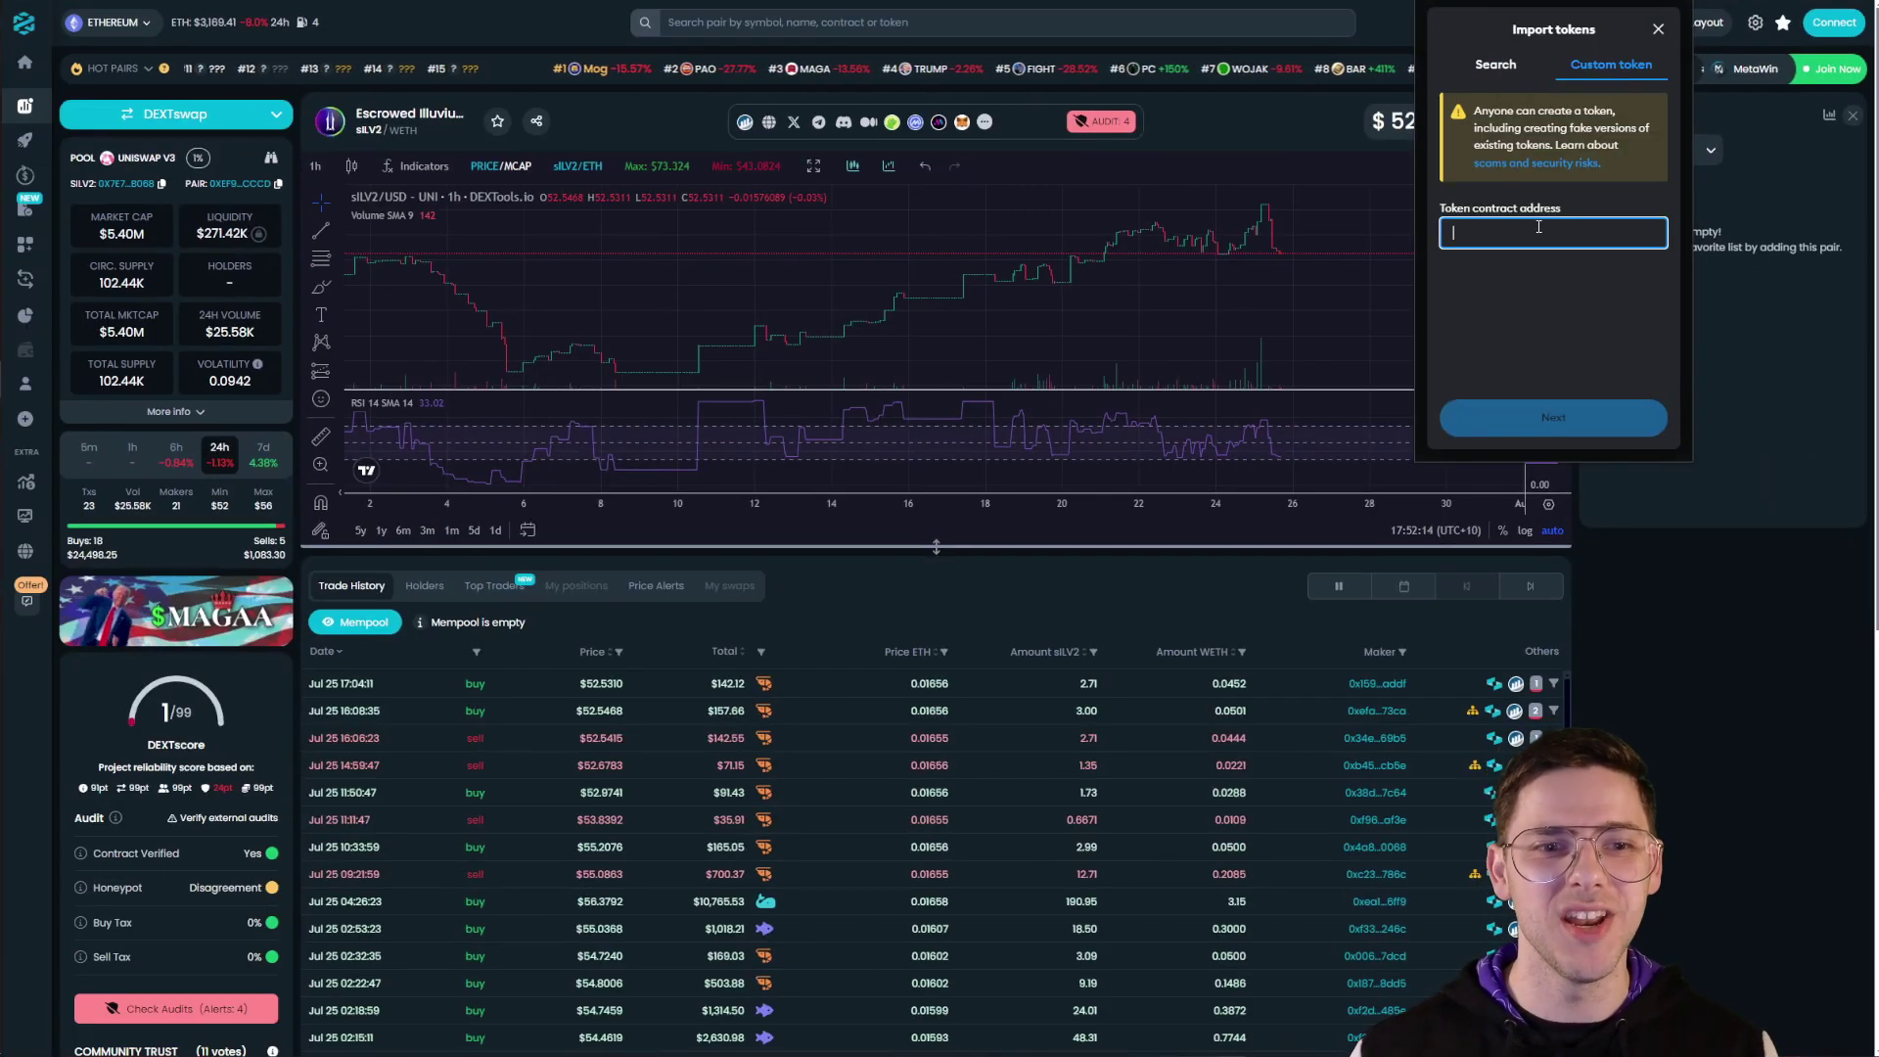
{"action": "key", "text": "ctrl+v"}
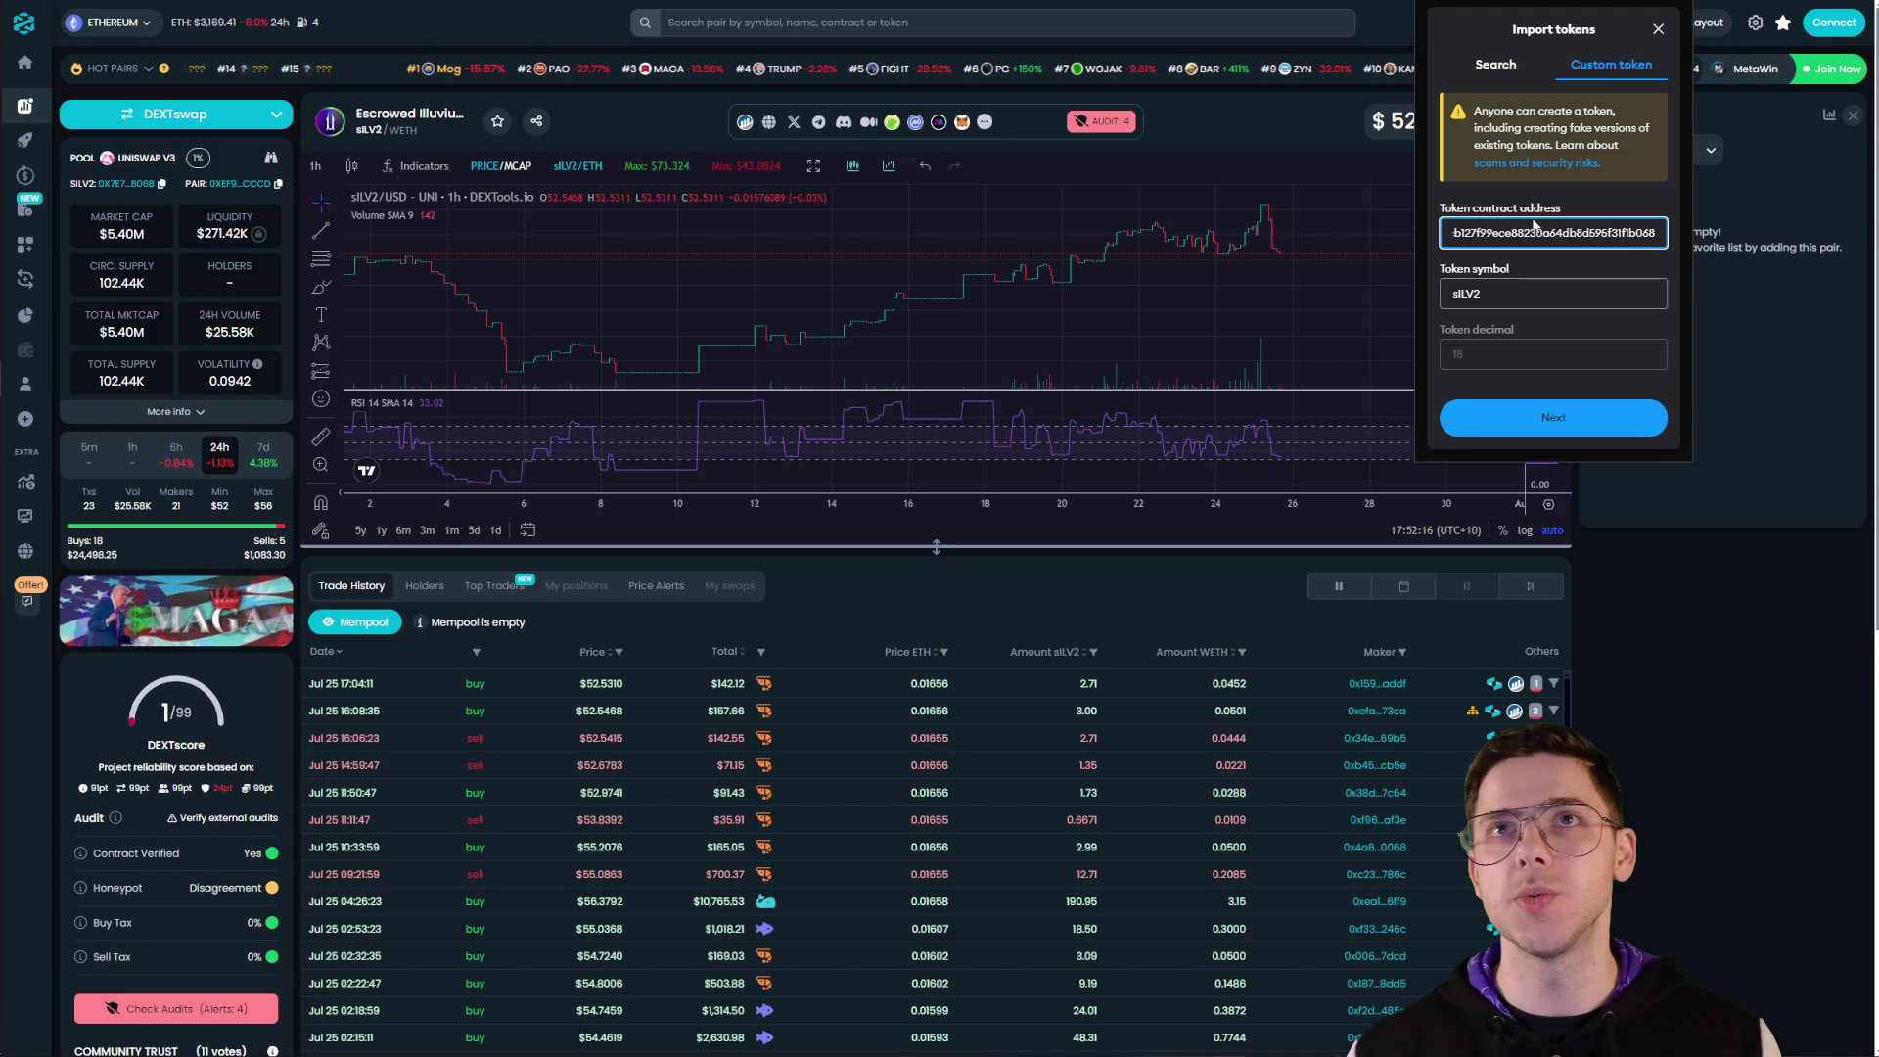
{"action": "left_click", "coordinate": [1550, 419]}
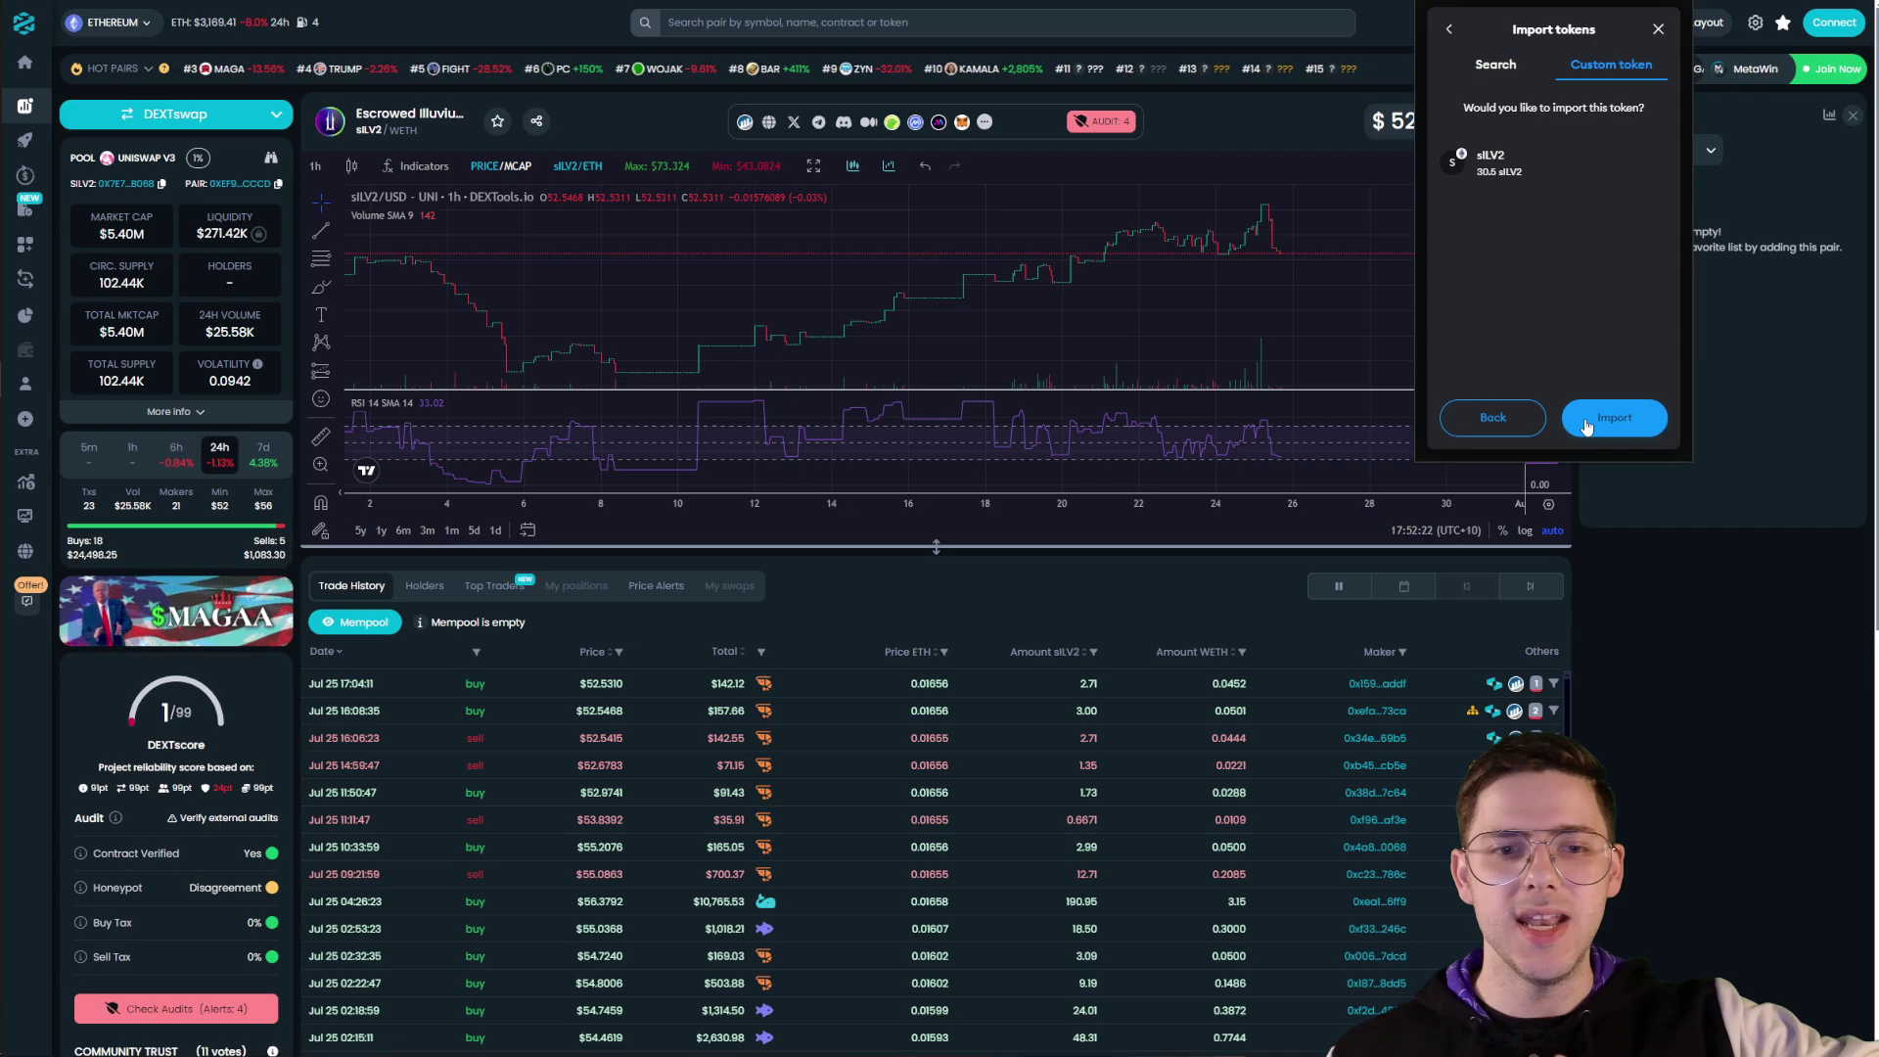
{"action": "left_click", "coordinate": [1613, 419]}
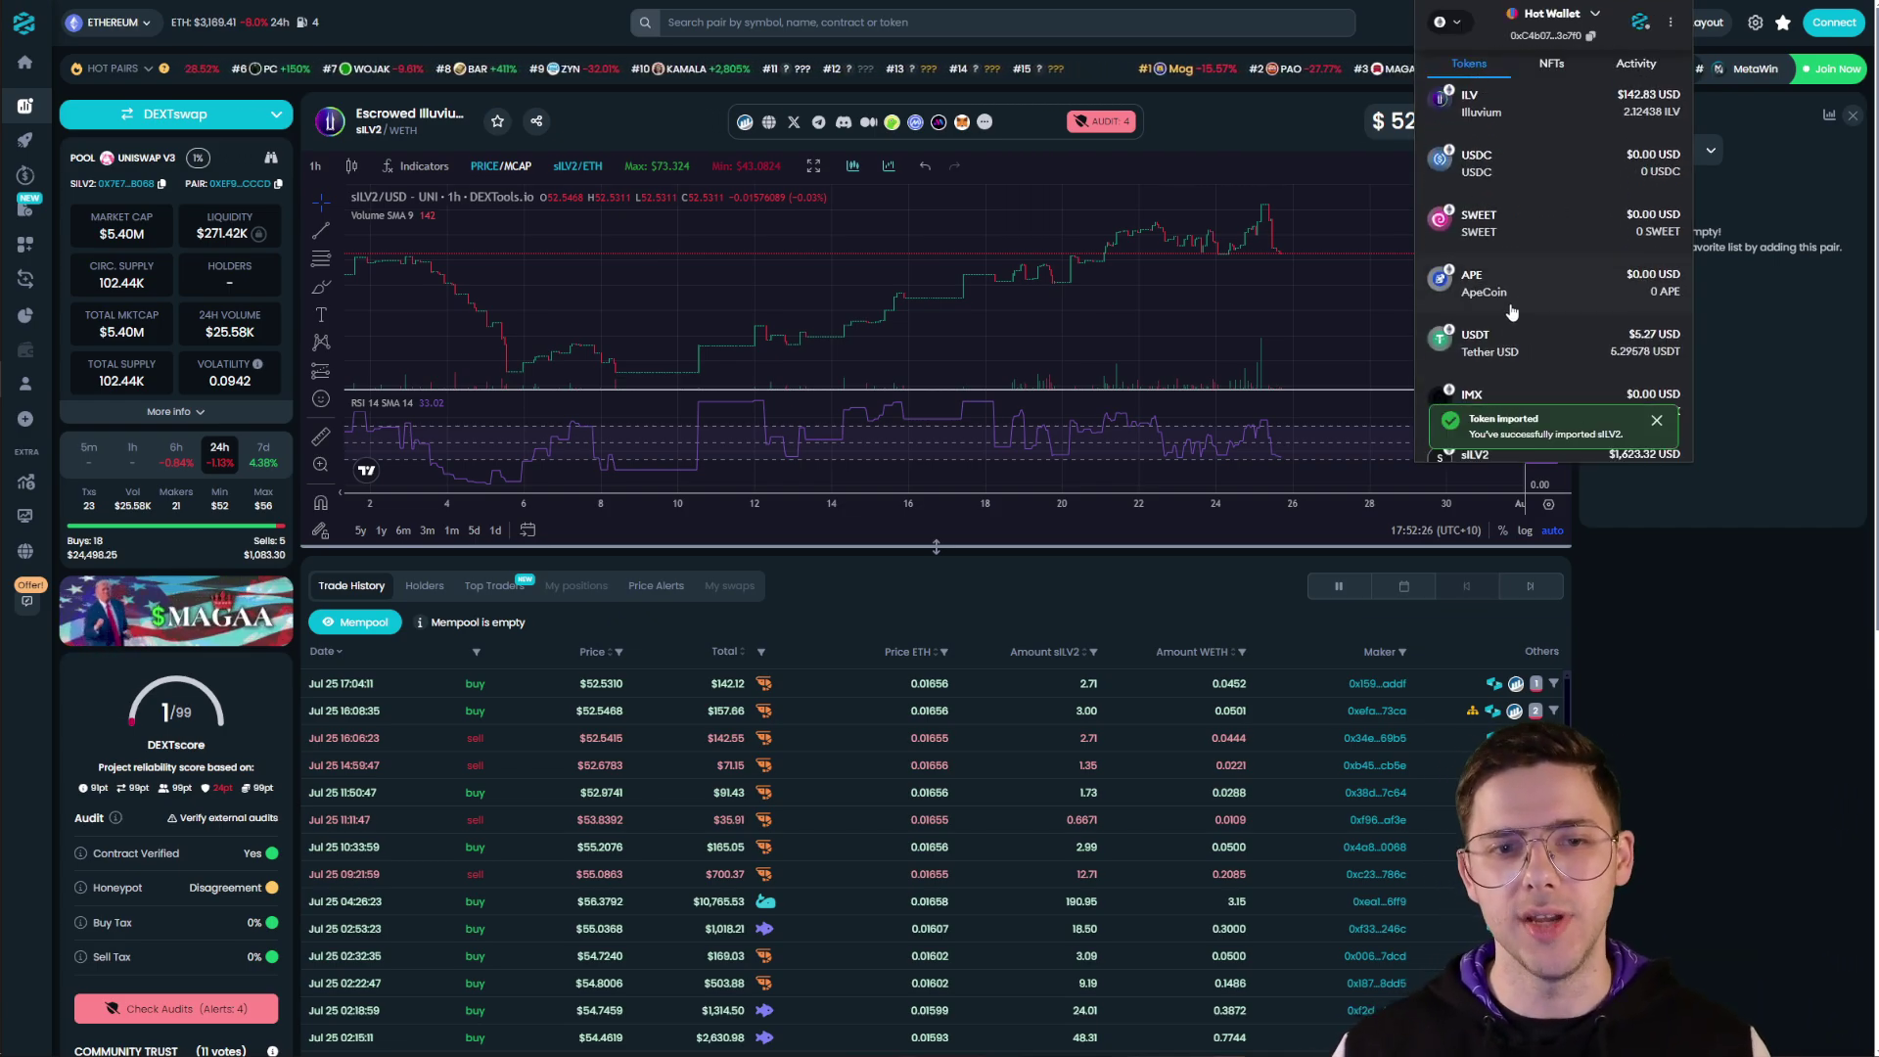
{"action": "scroll", "coordinate": [1509, 312], "scroll_direction": "down", "scroll_amount": 1}
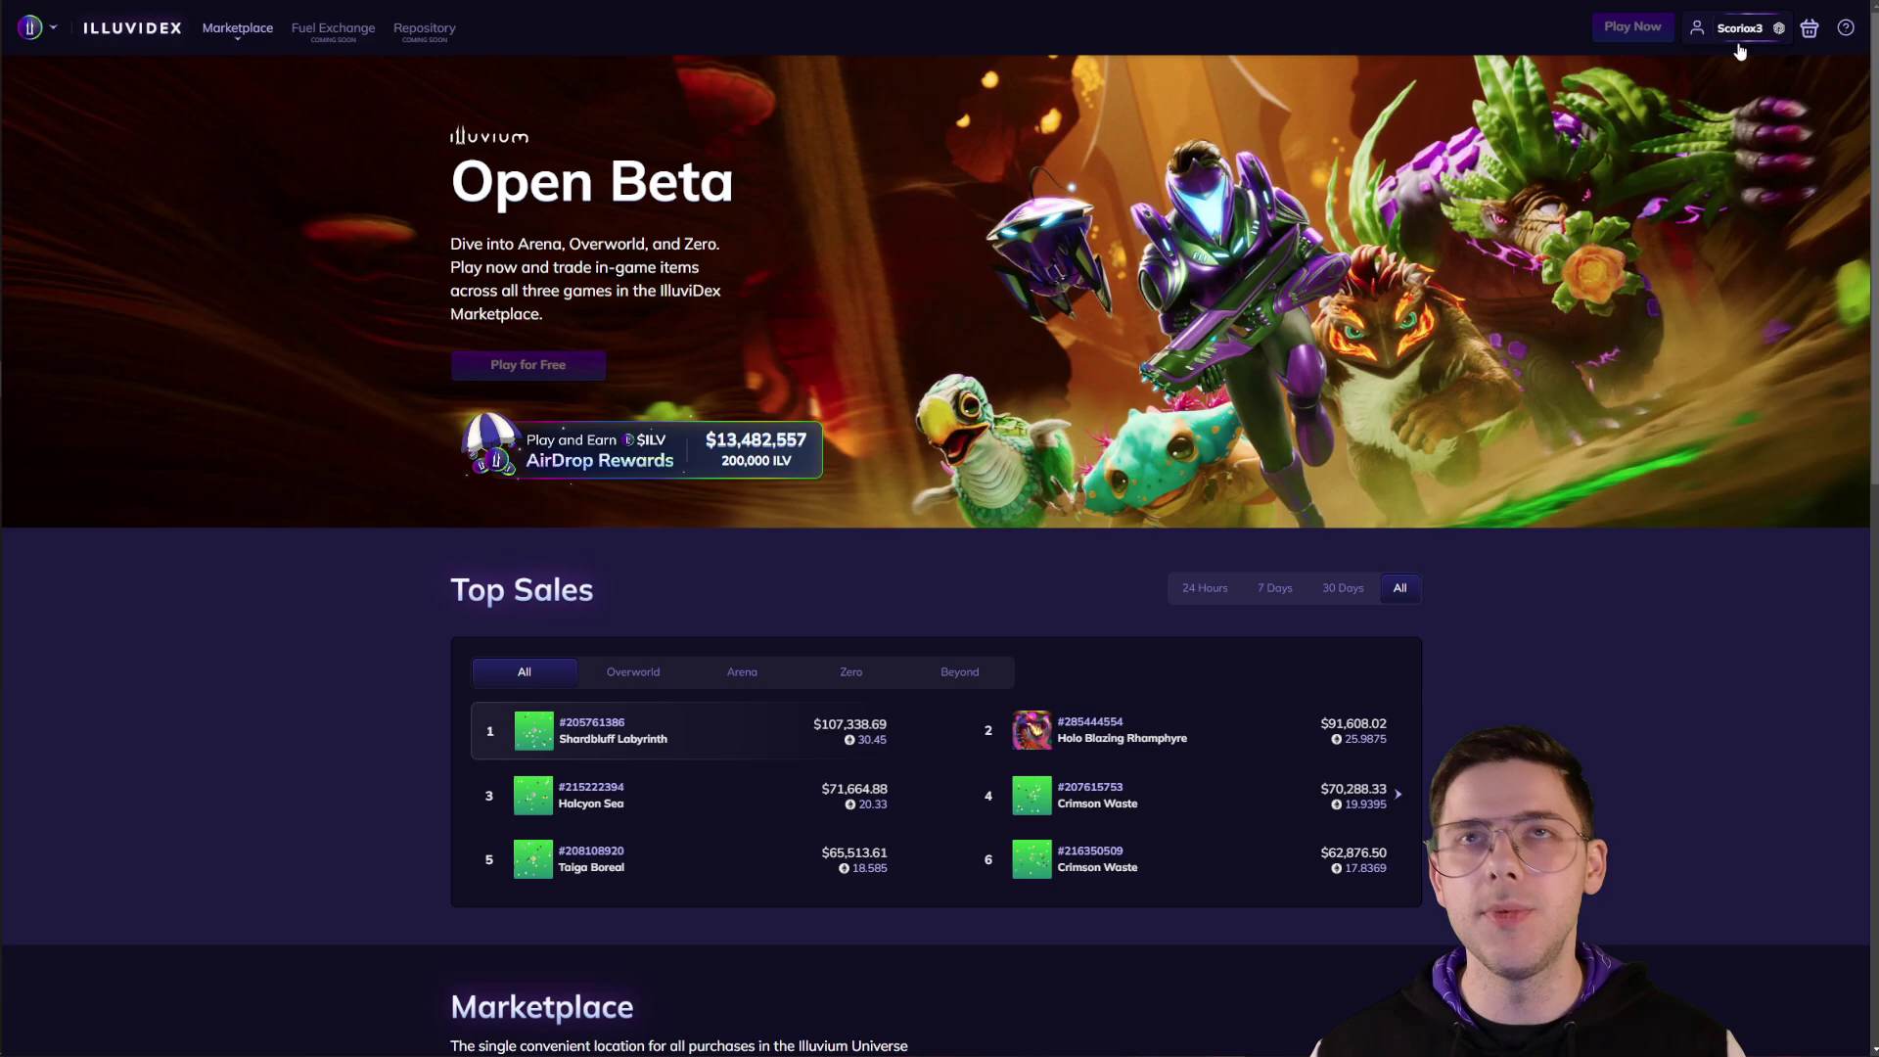
From the username menu's Add Funds, pick sILV2 and Deposit from Ethereum Wallet
{"action": "left_click", "coordinate": [1747, 30]}
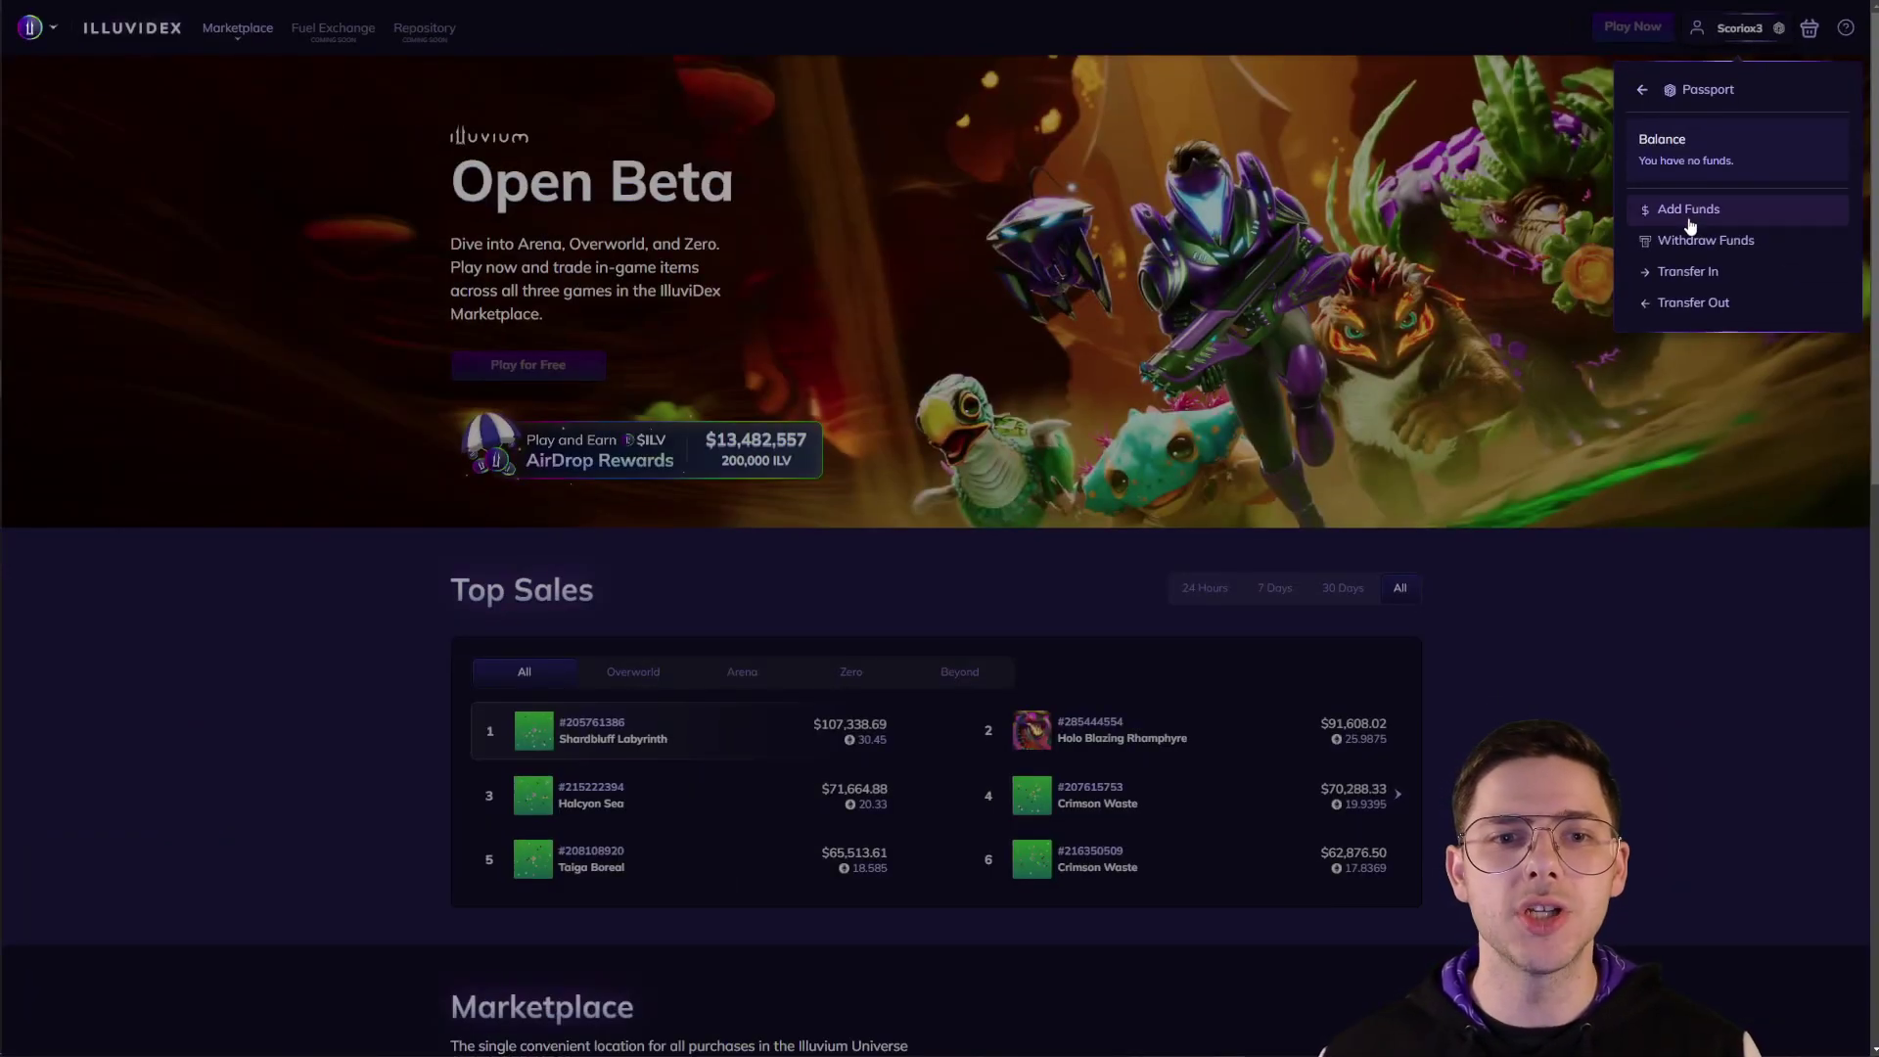
{"action": "left_click", "coordinate": [1689, 217]}
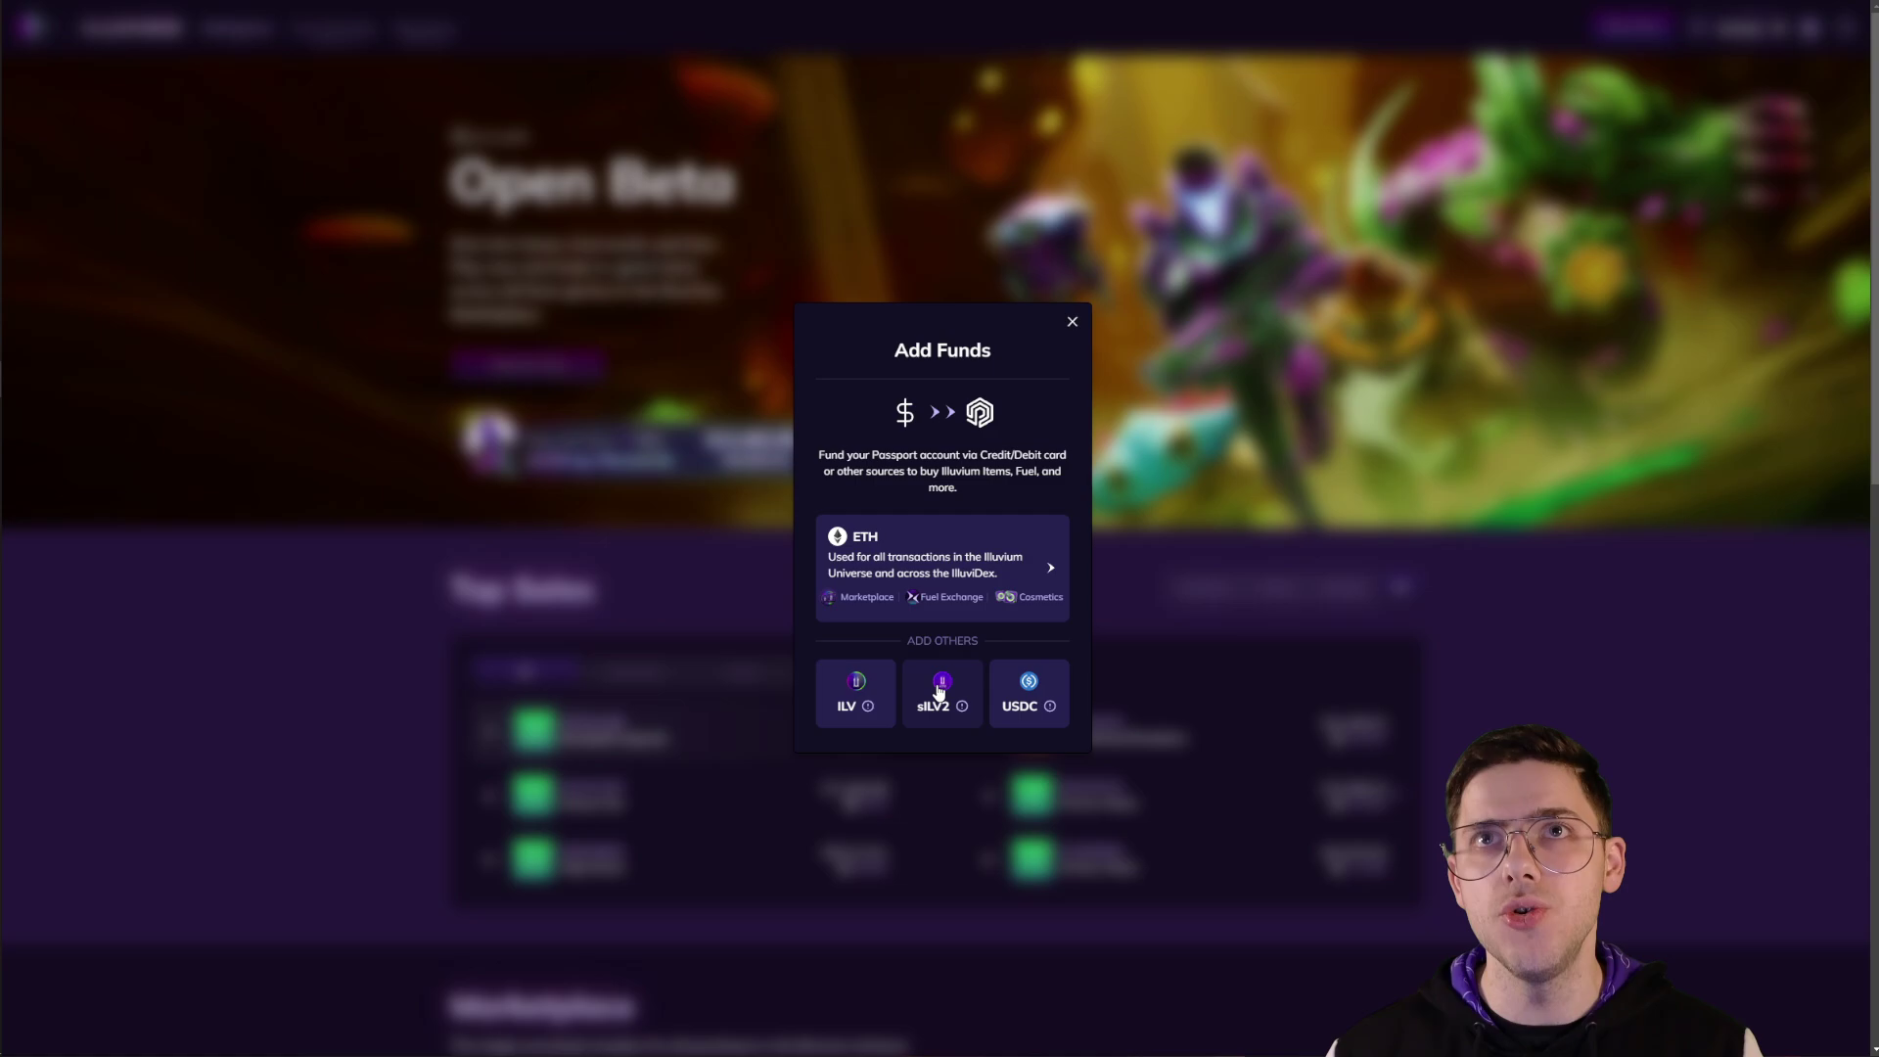
{"action": "left_click", "coordinate": [940, 687]}
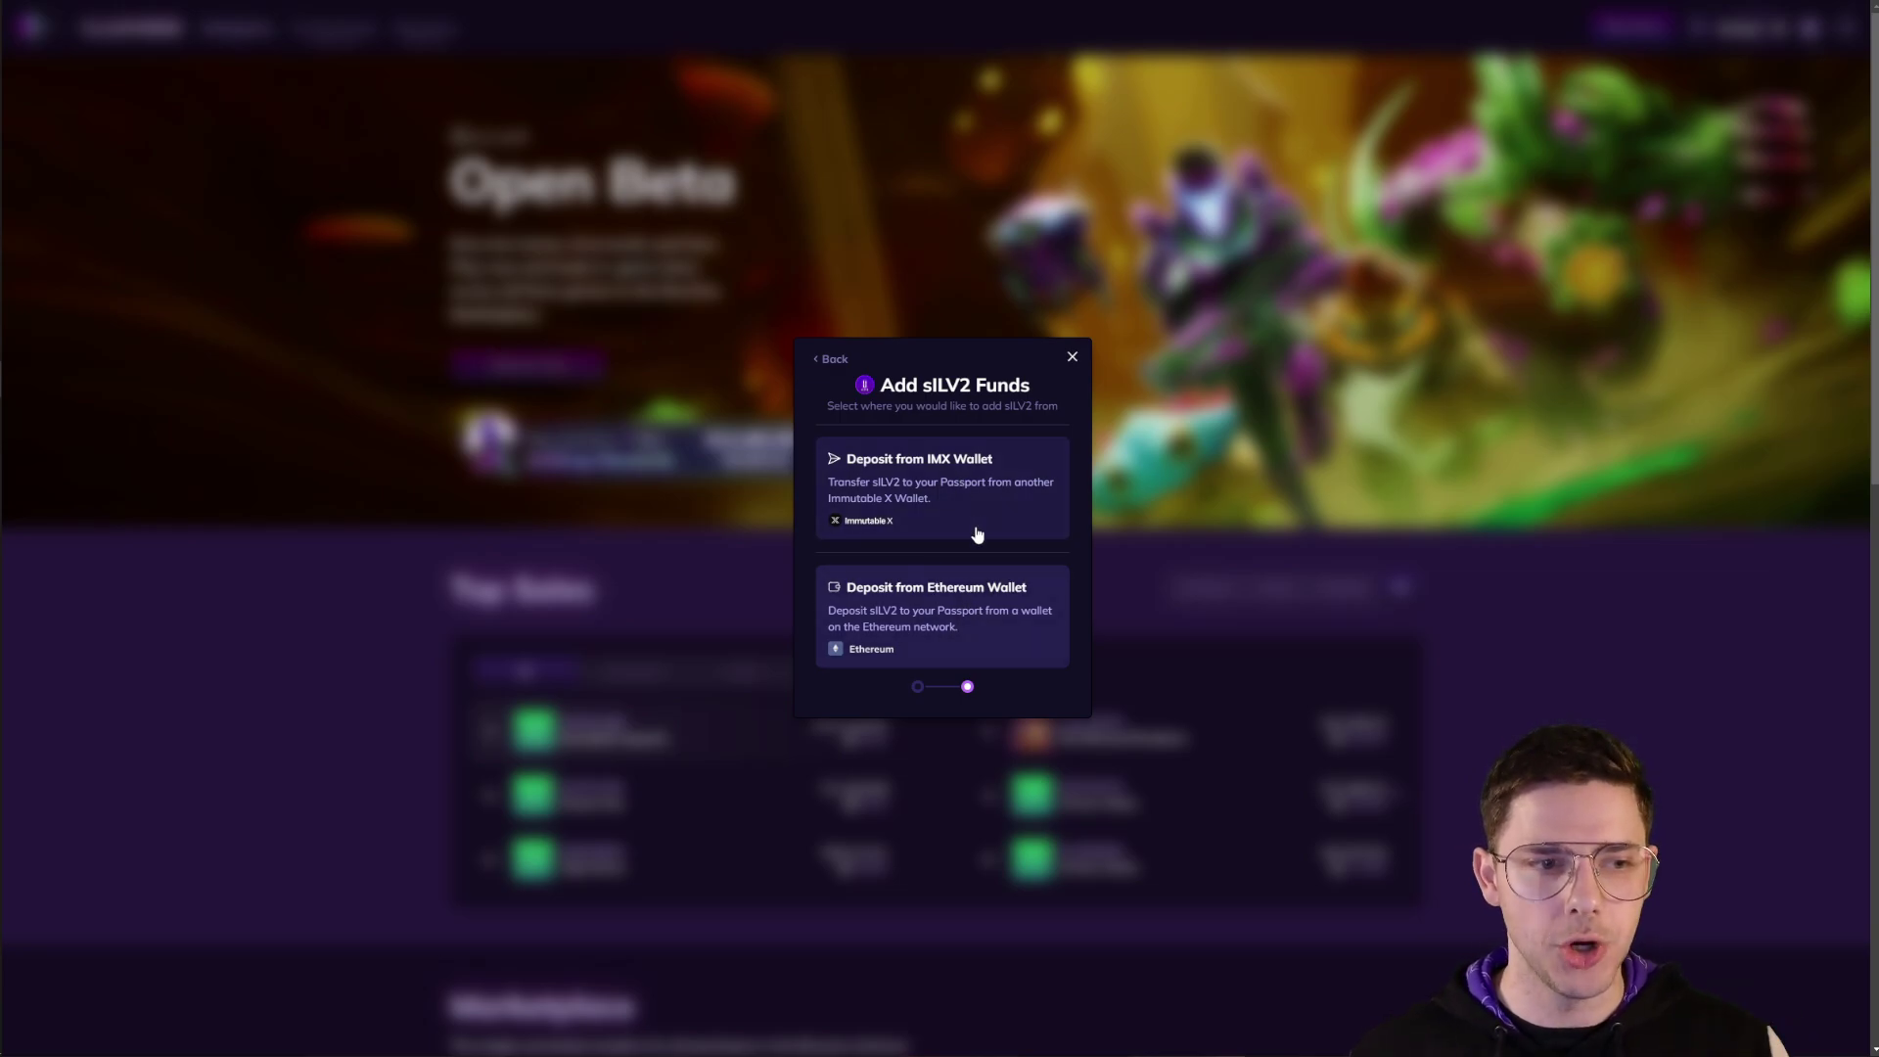
{"action": "left_click", "coordinate": [944, 636]}
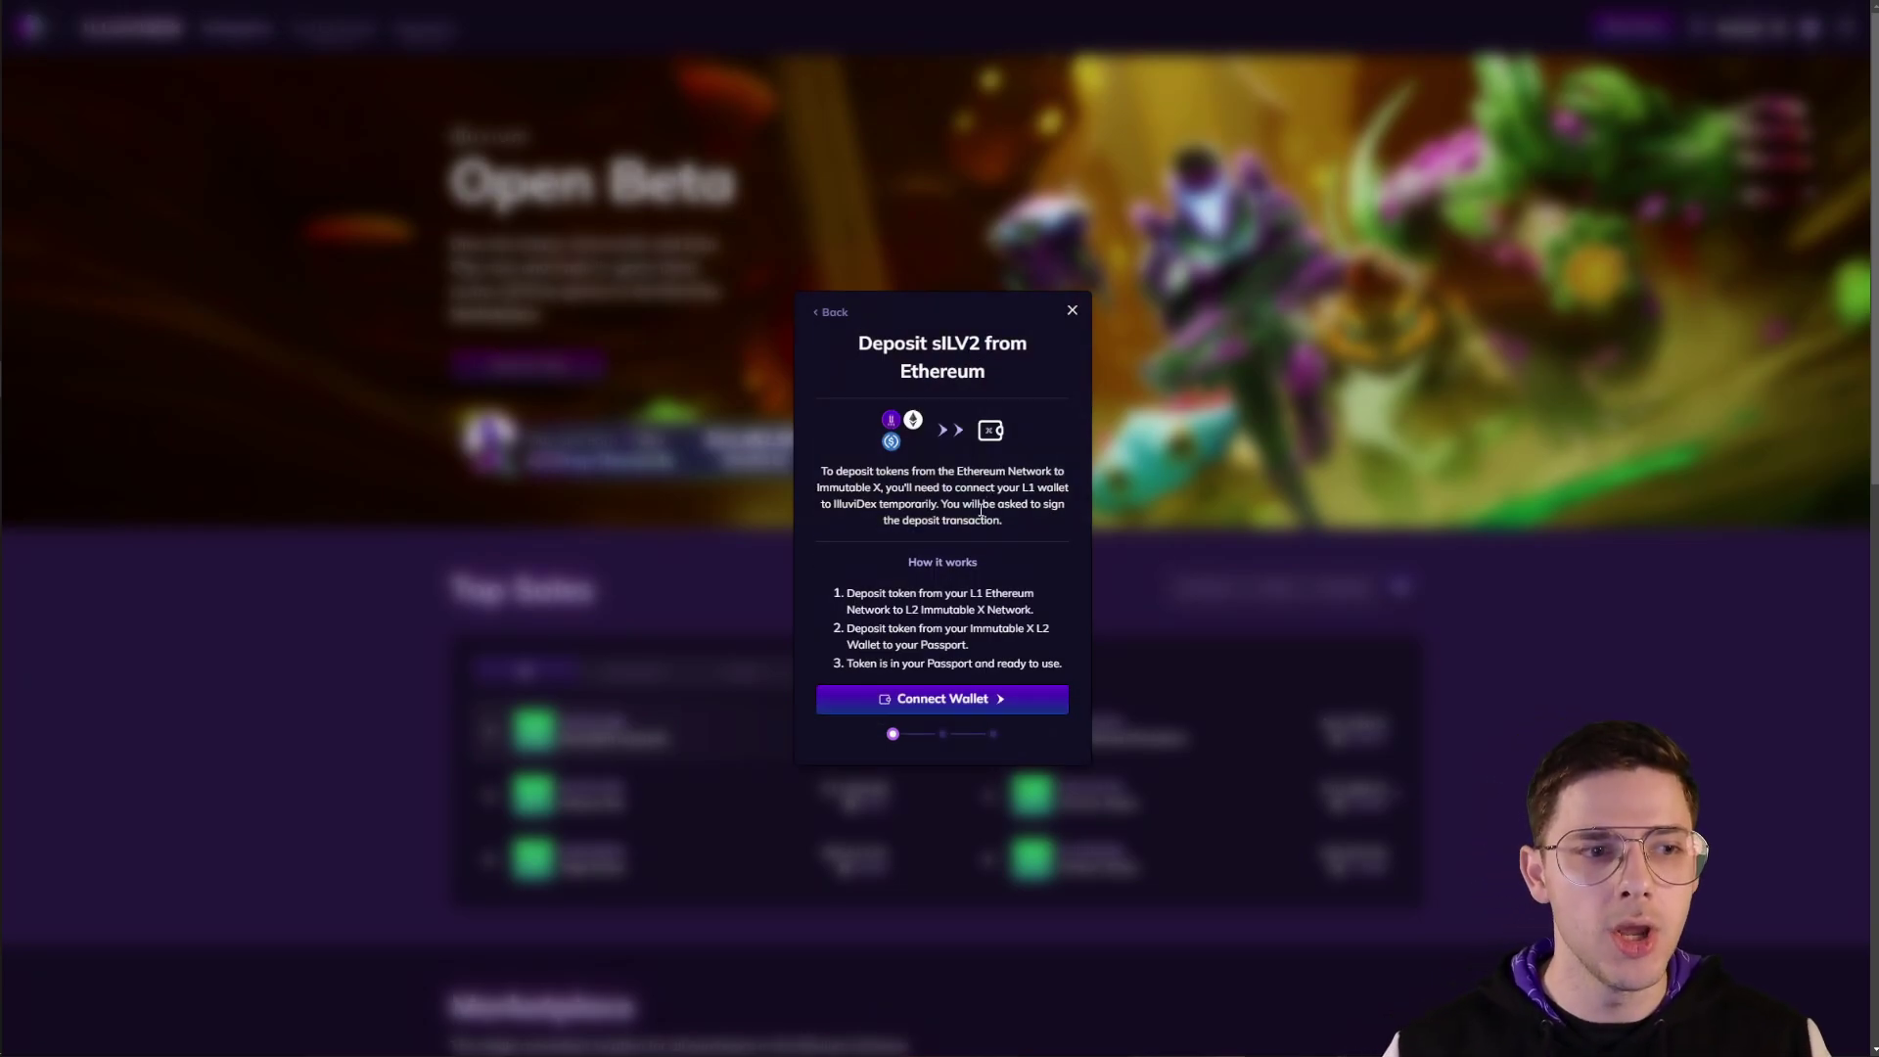
Connect MetaMask to Immutable X, approve the account connection, and sign the message
{"action": "left_click", "coordinate": [938, 704]}
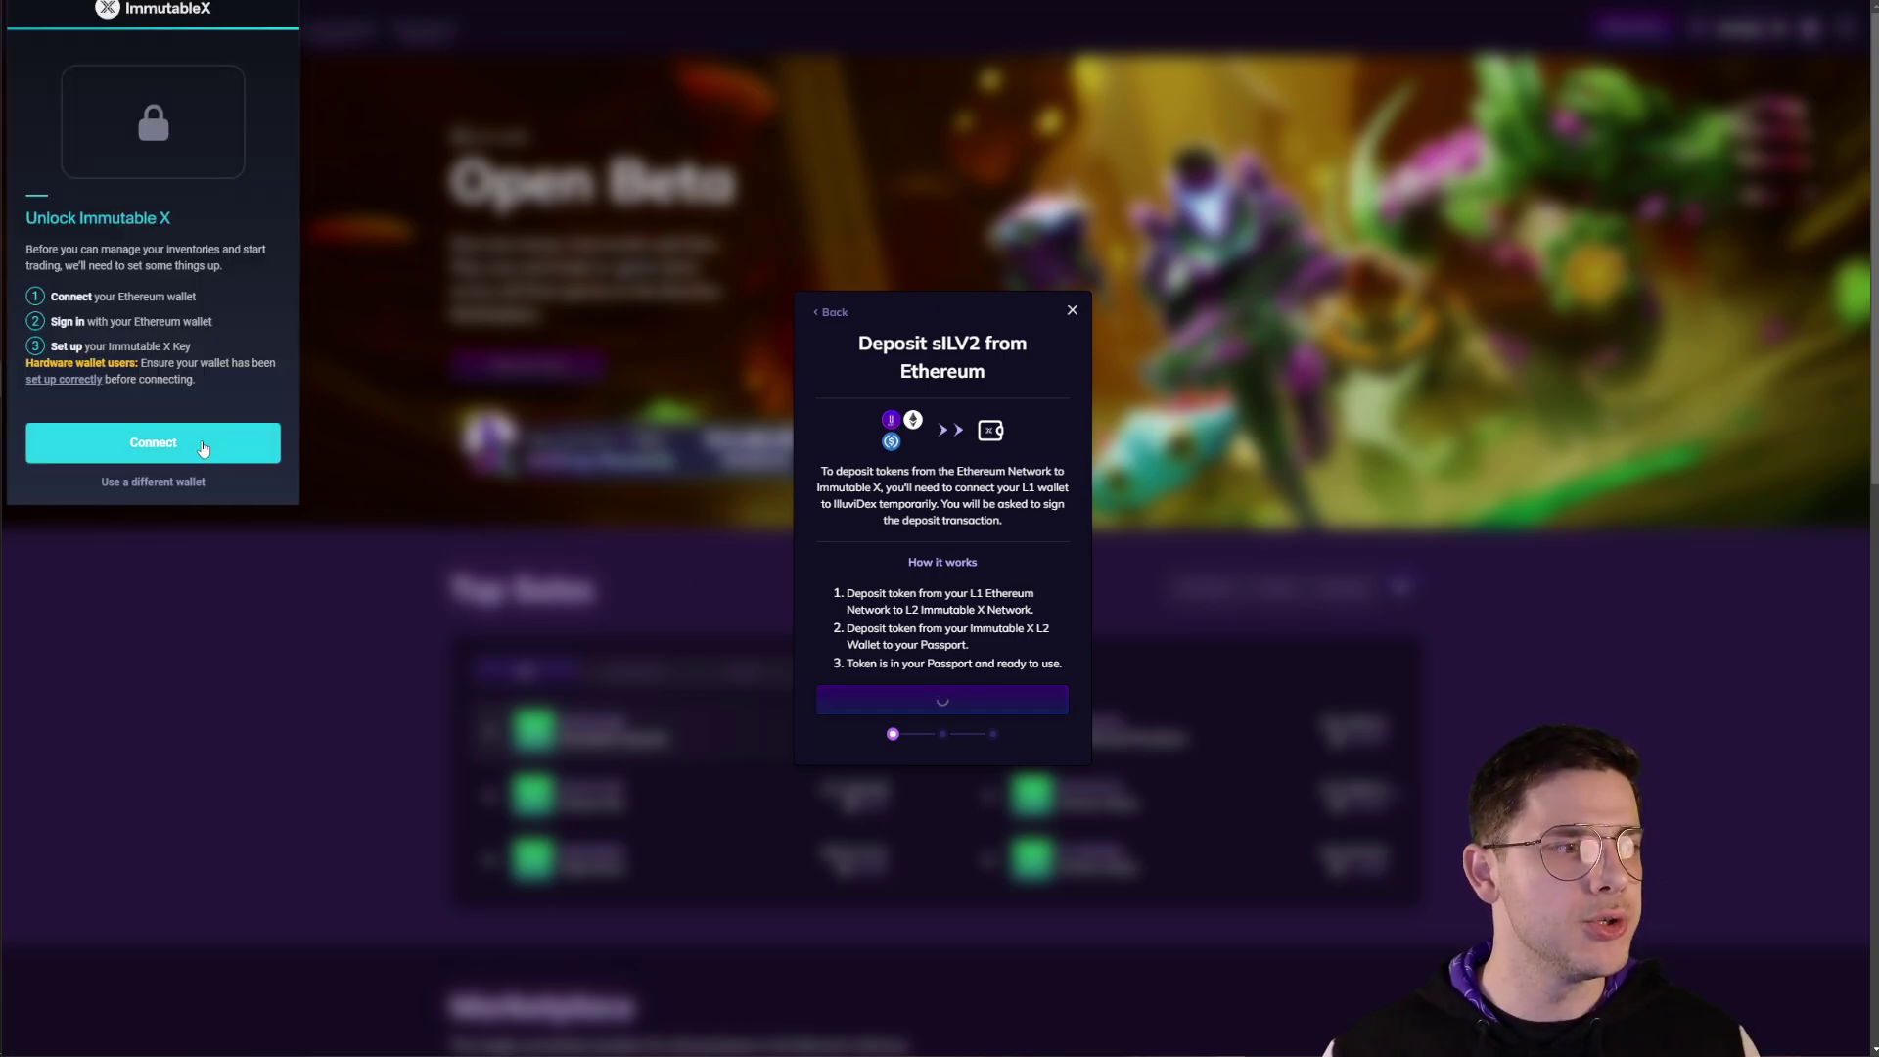
{"action": "left_click", "coordinate": [204, 448]}
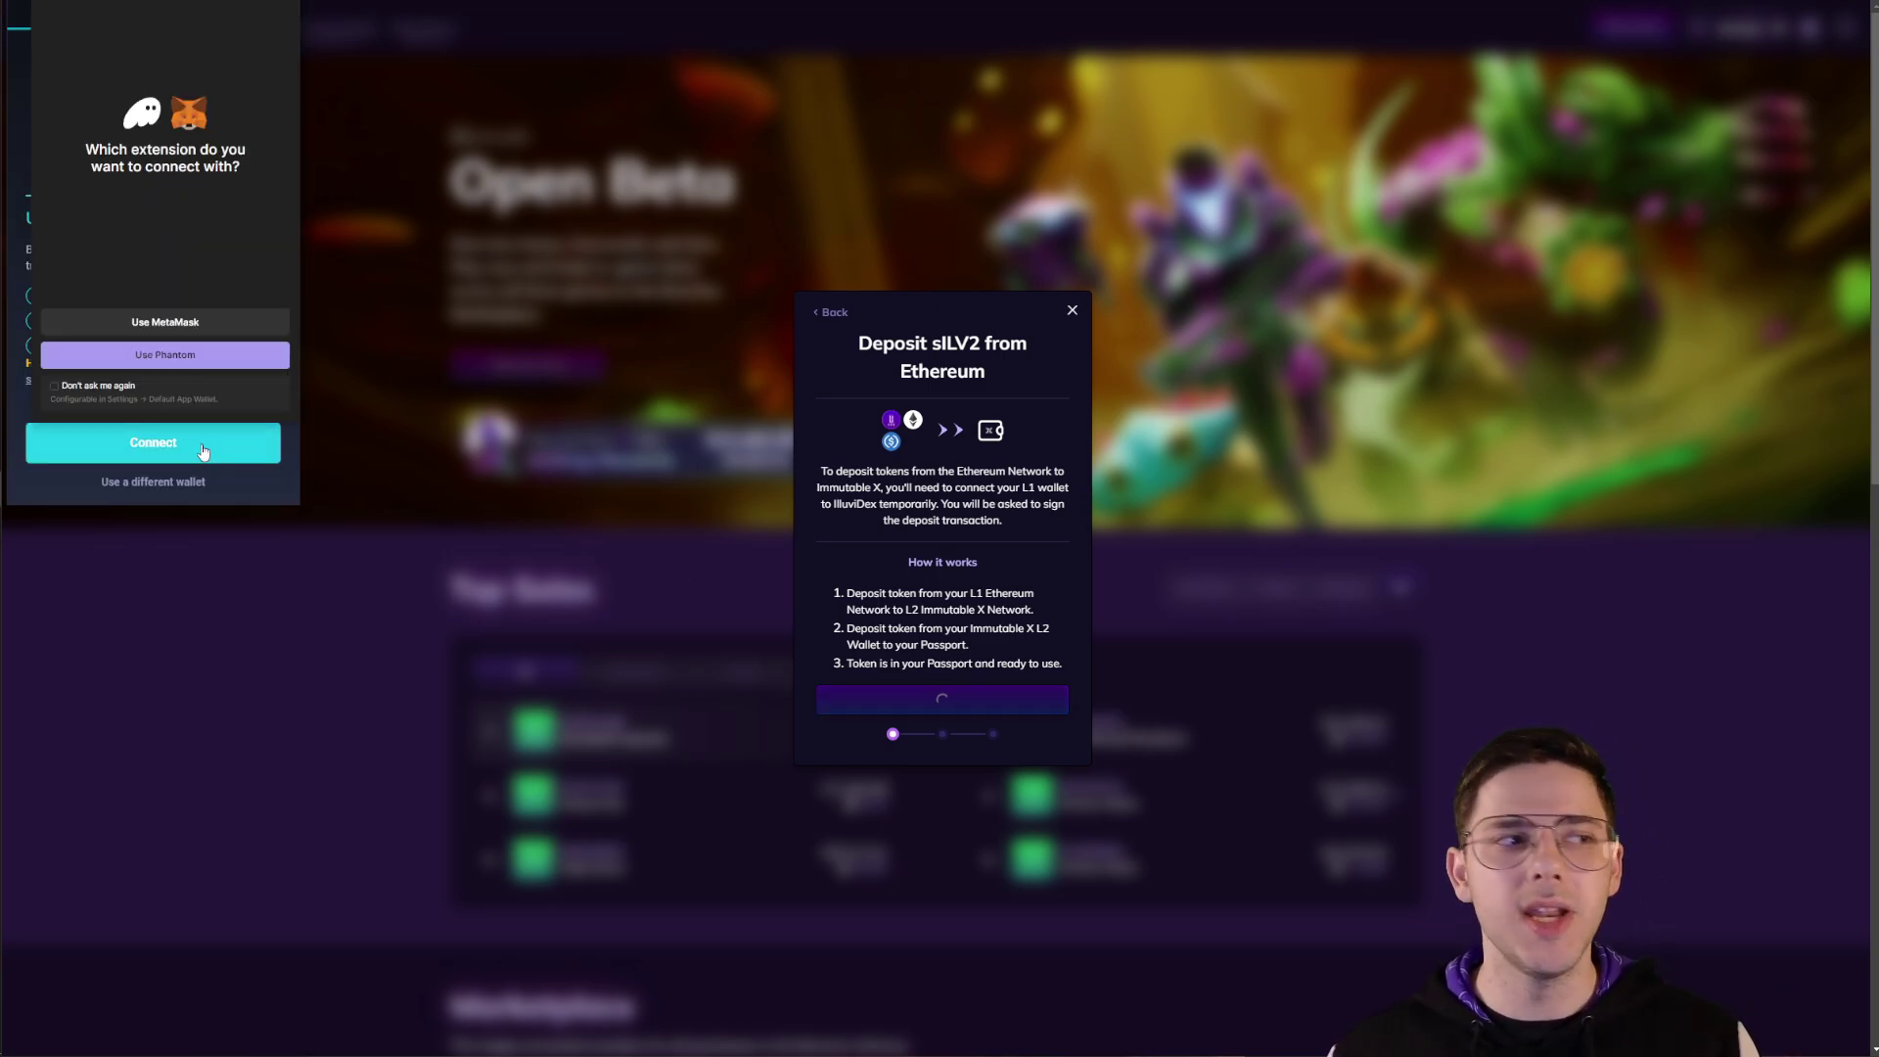
{"action": "left_click", "coordinate": [185, 322]}
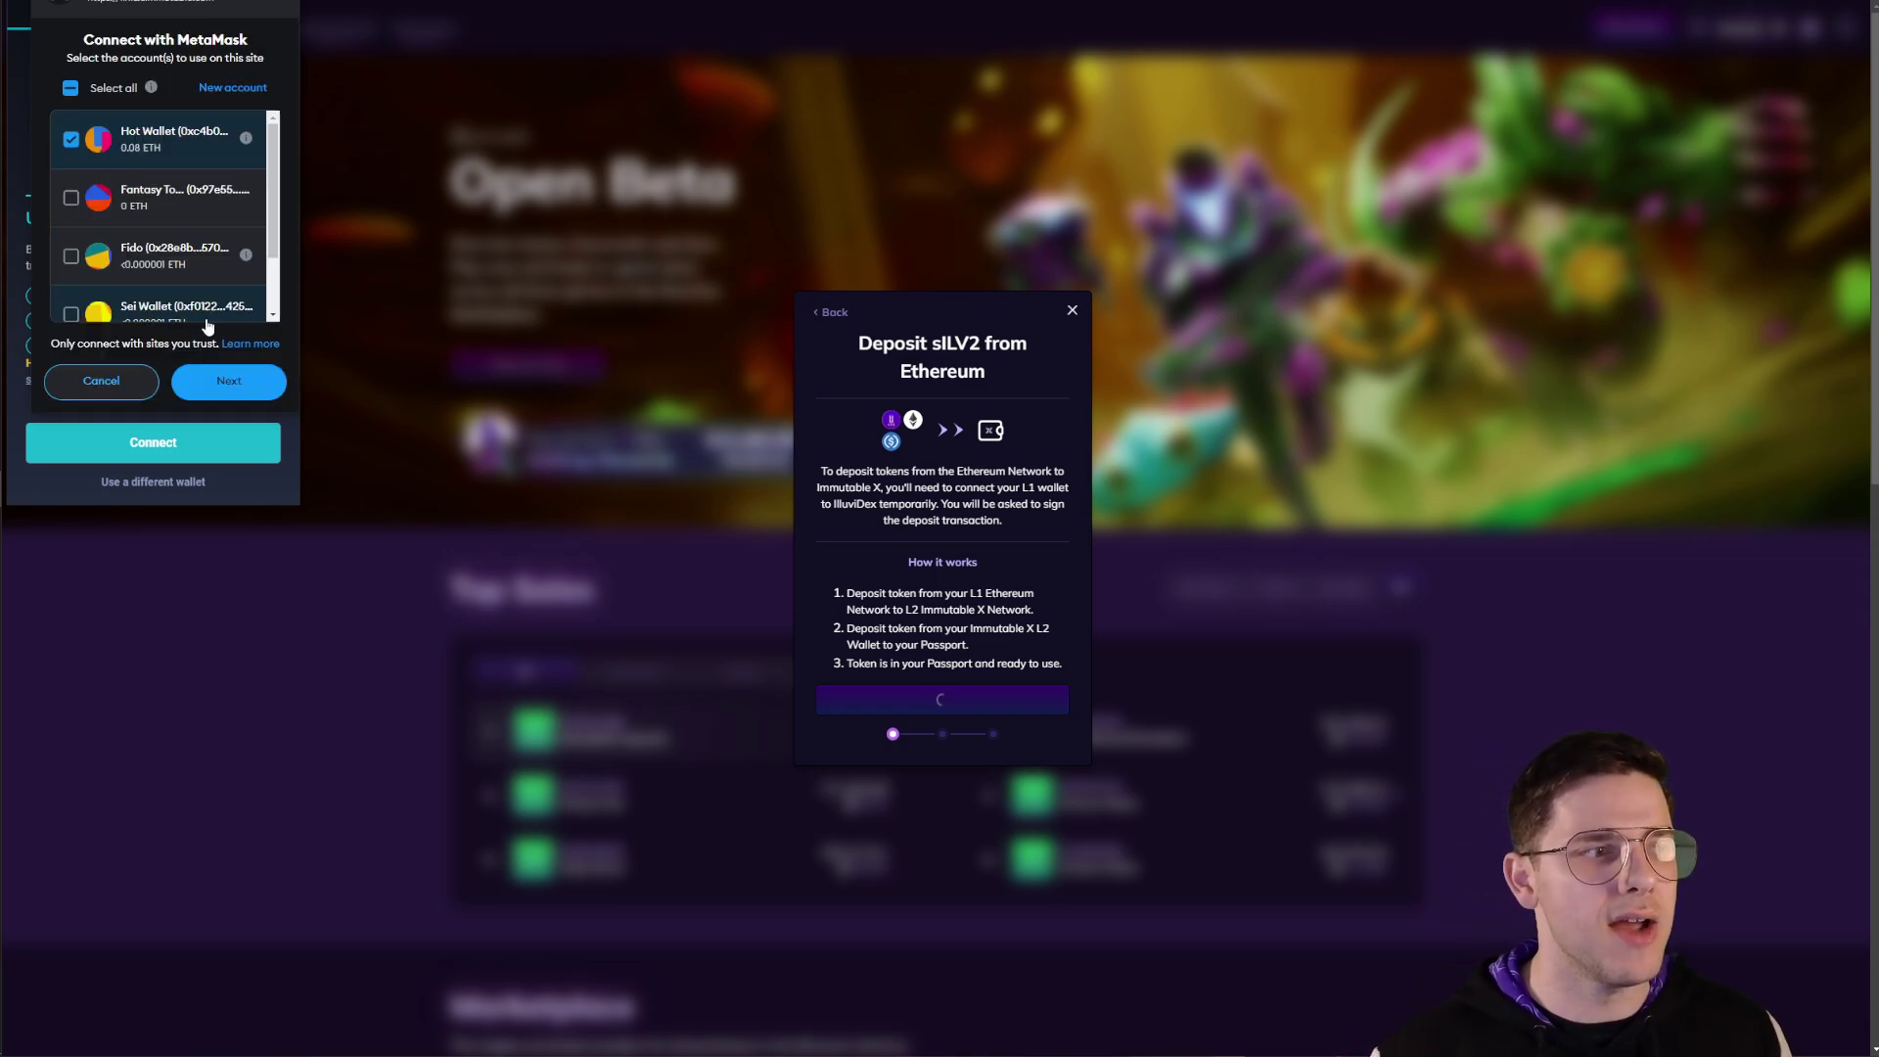
{"action": "left_click", "coordinate": [216, 386]}
{"action": "left_click", "coordinate": [211, 392]}
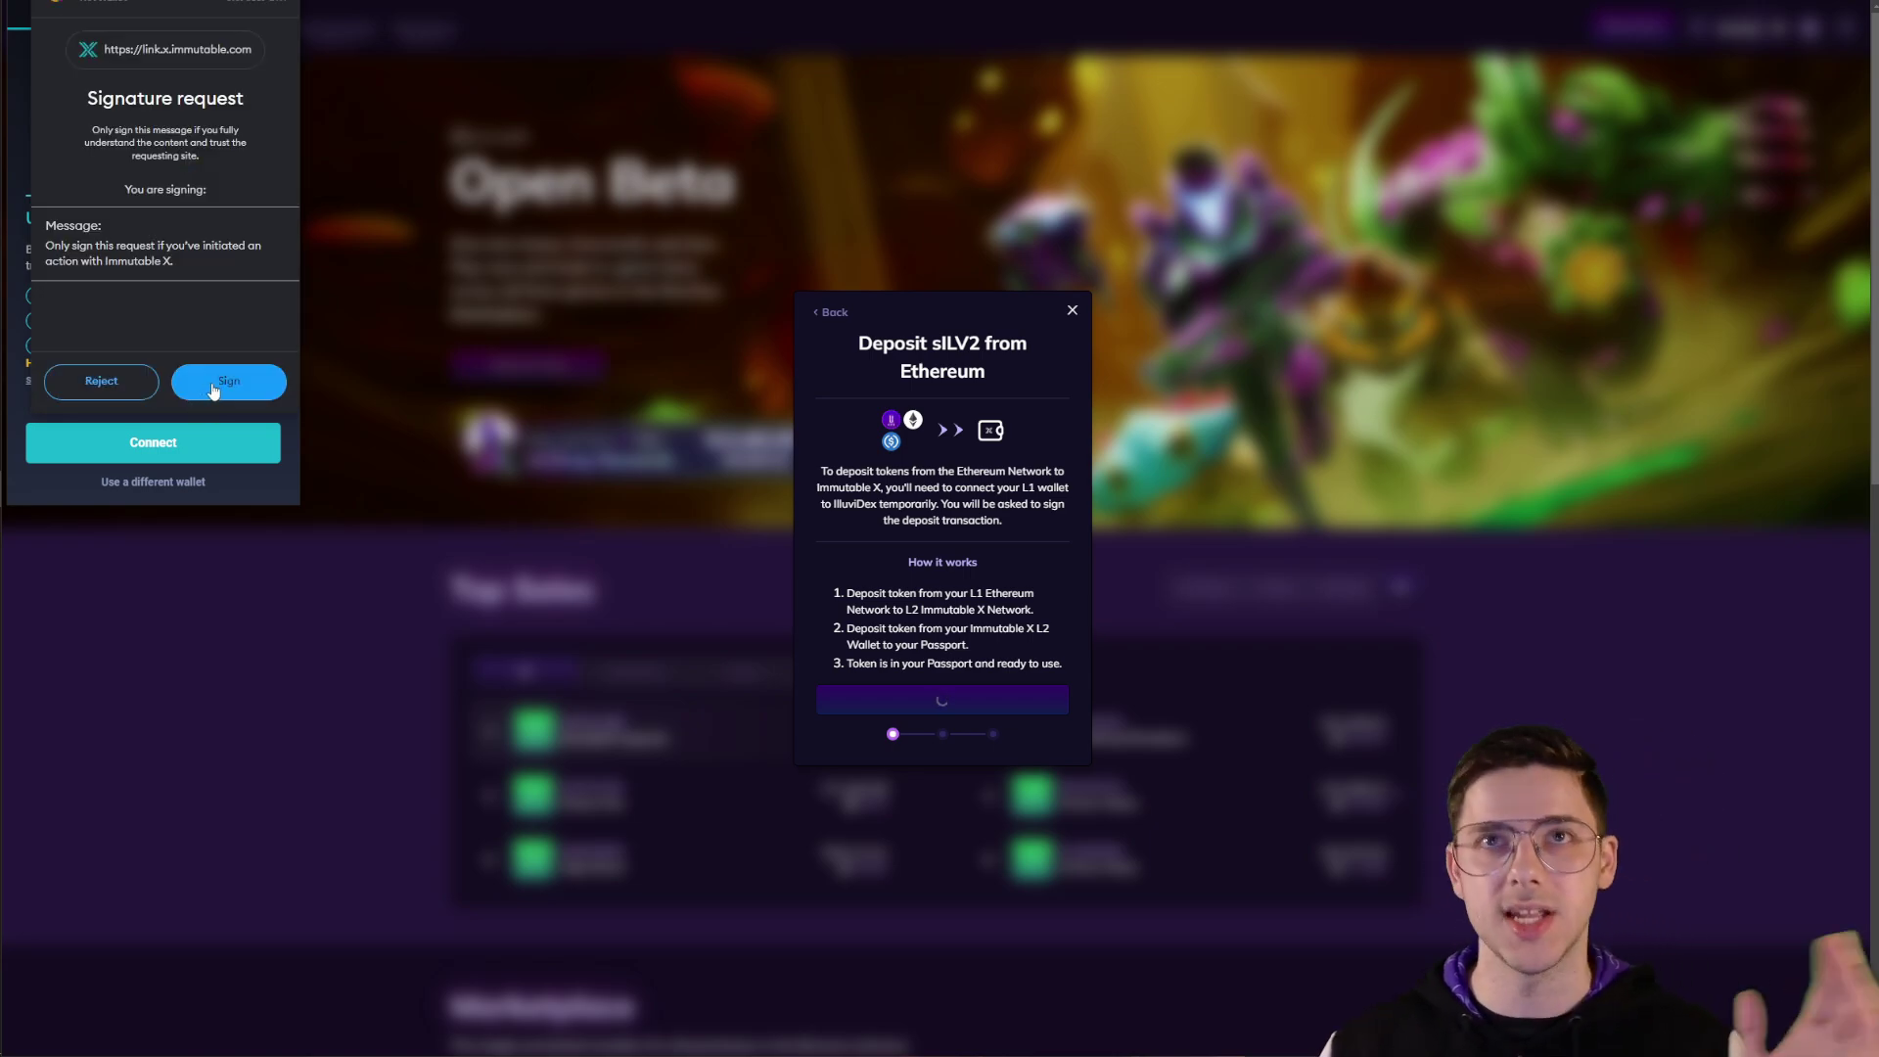
{"action": "left_click", "coordinate": [215, 384]}
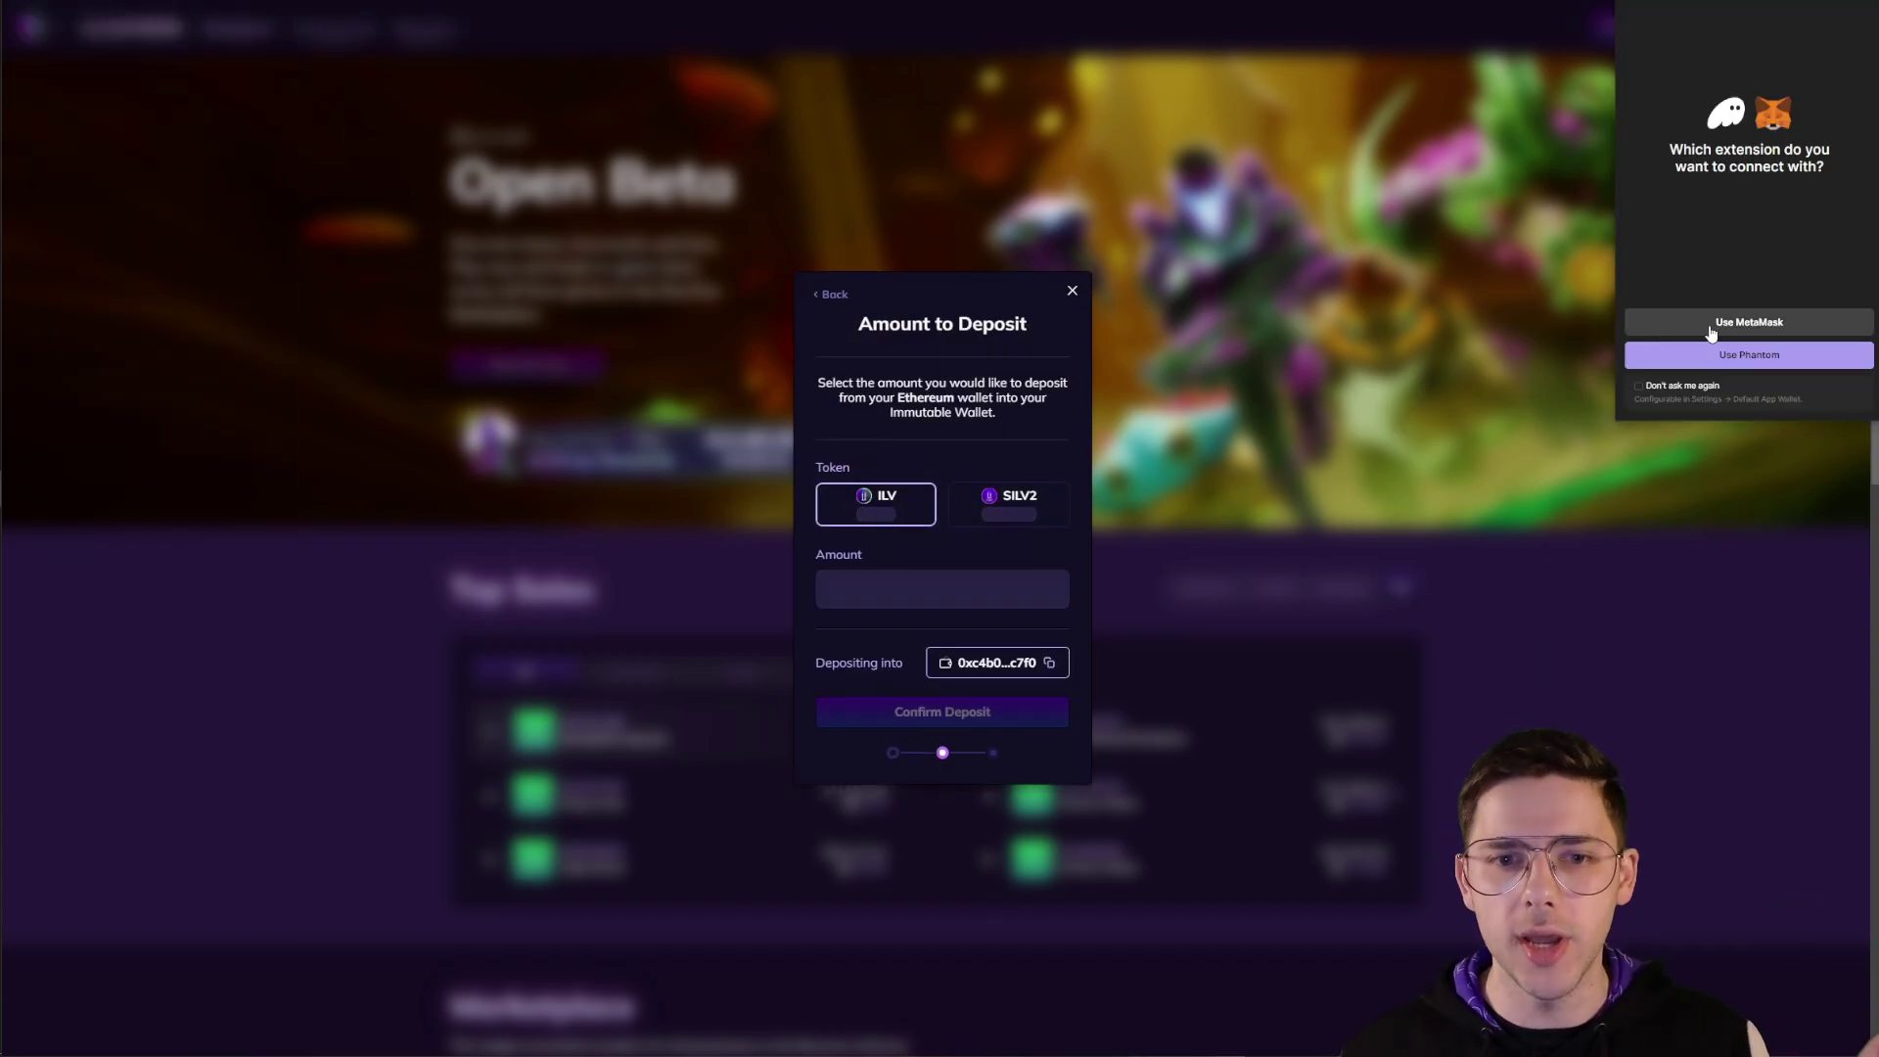
Pick MetaMask and sILV2 in the deposit dialog, then close it without an amount
{"action": "left_click", "coordinate": [1716, 323]}
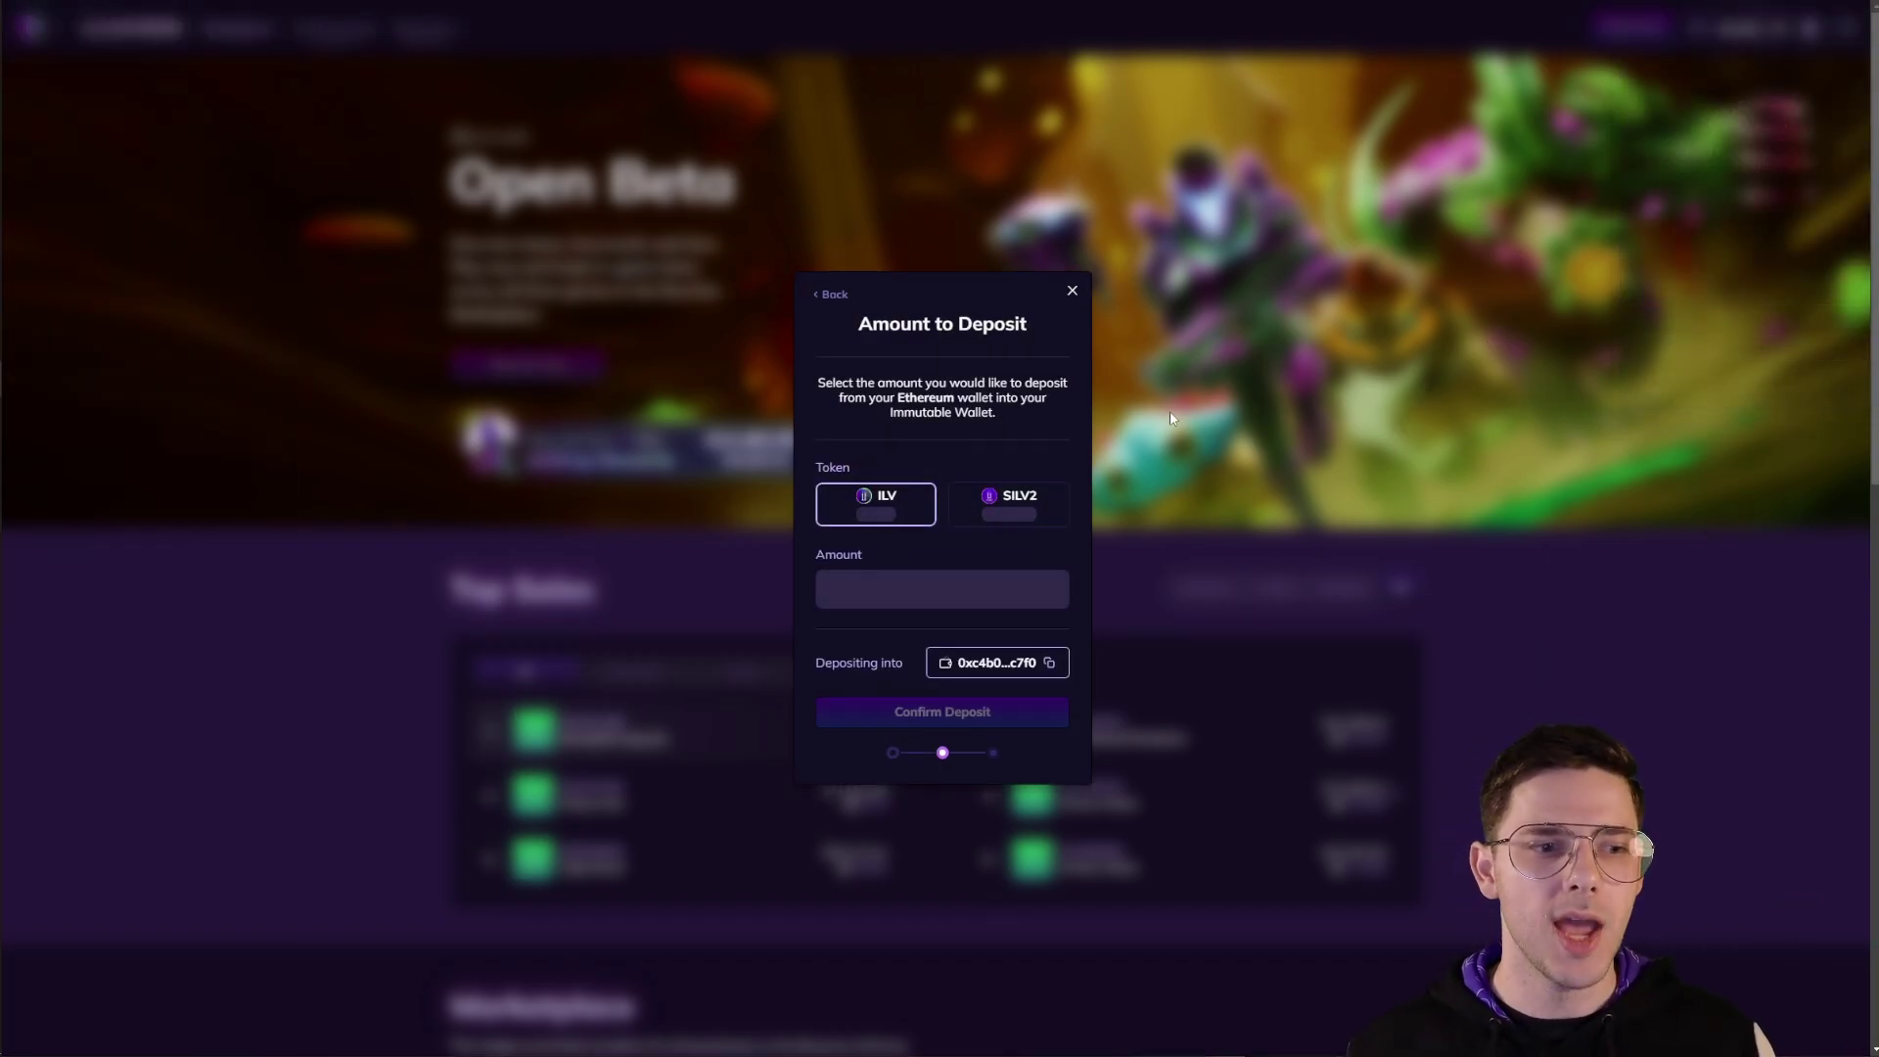
{"action": "left_click", "coordinate": [1014, 499]}
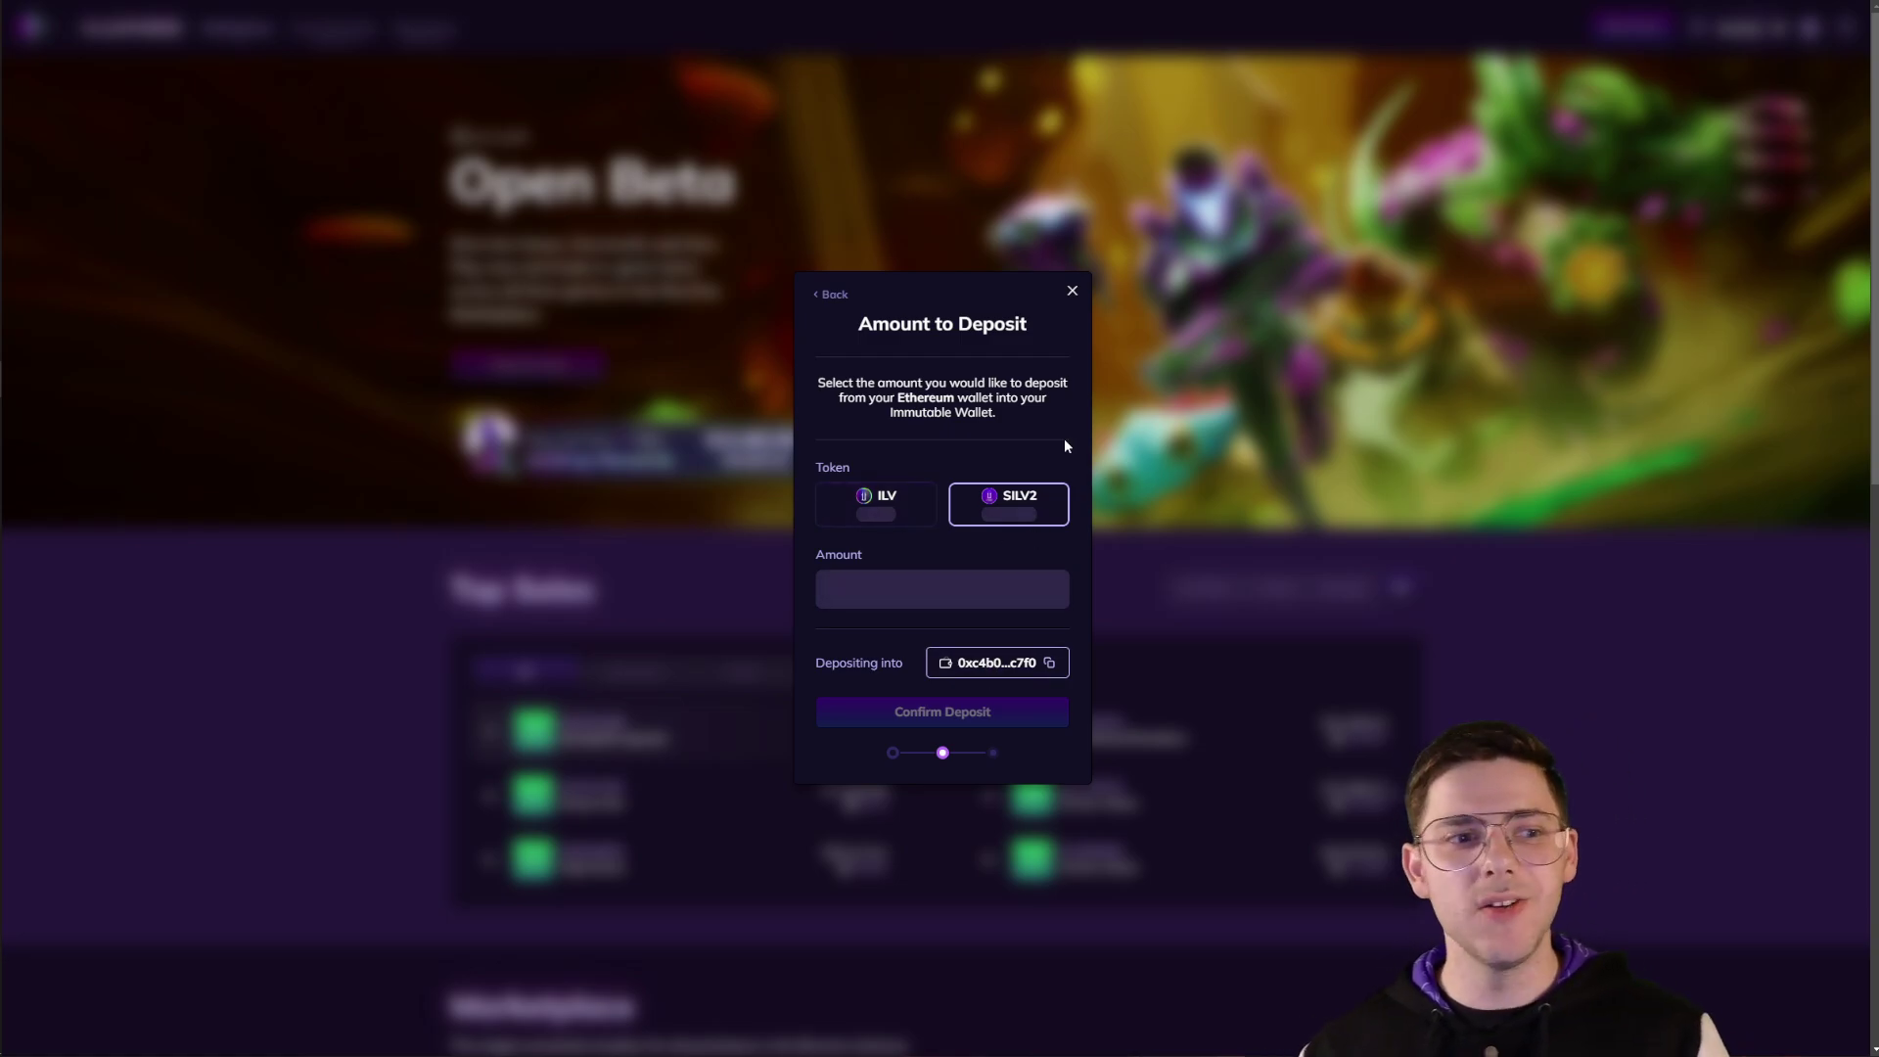
{"action": "left_click", "coordinate": [1074, 297]}
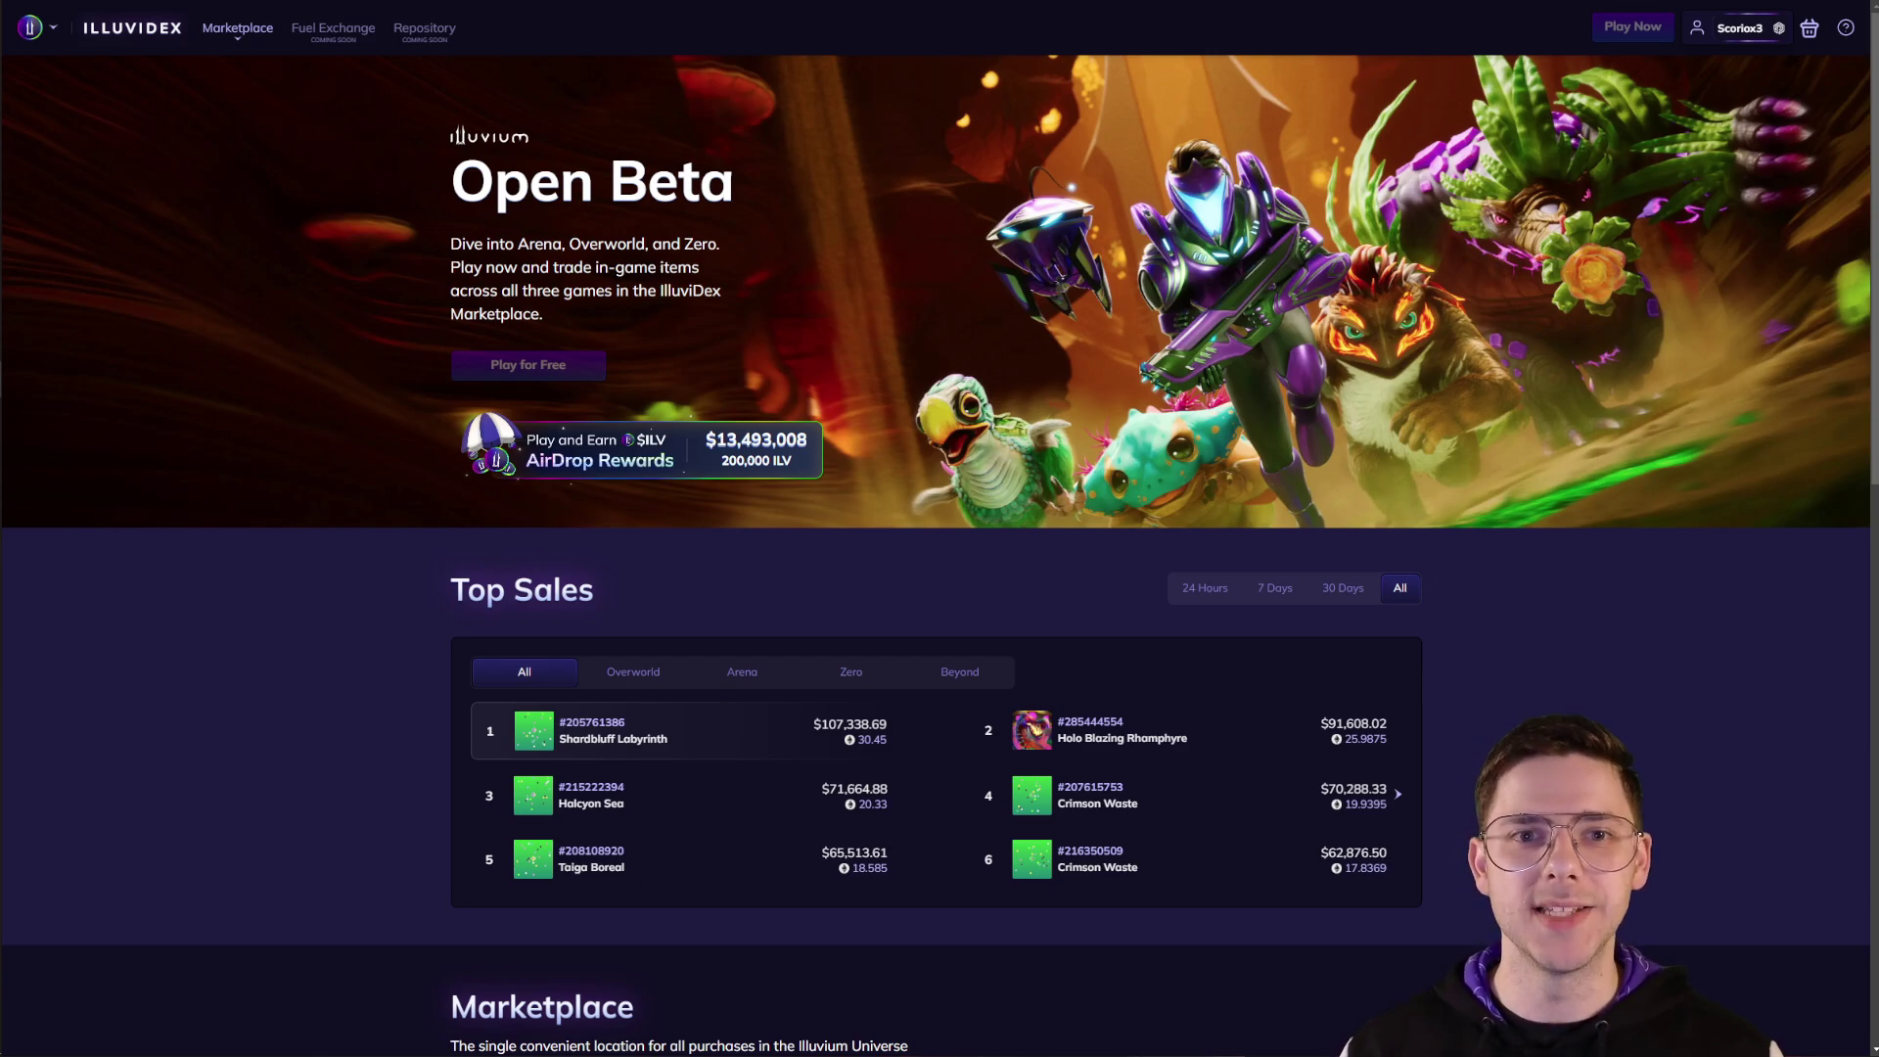
Open tokentrove.com in a new tab and disconnect the current wallet
{"action": "key", "text": "ctrl+t"}
{"action": "type", "text": "toke"}
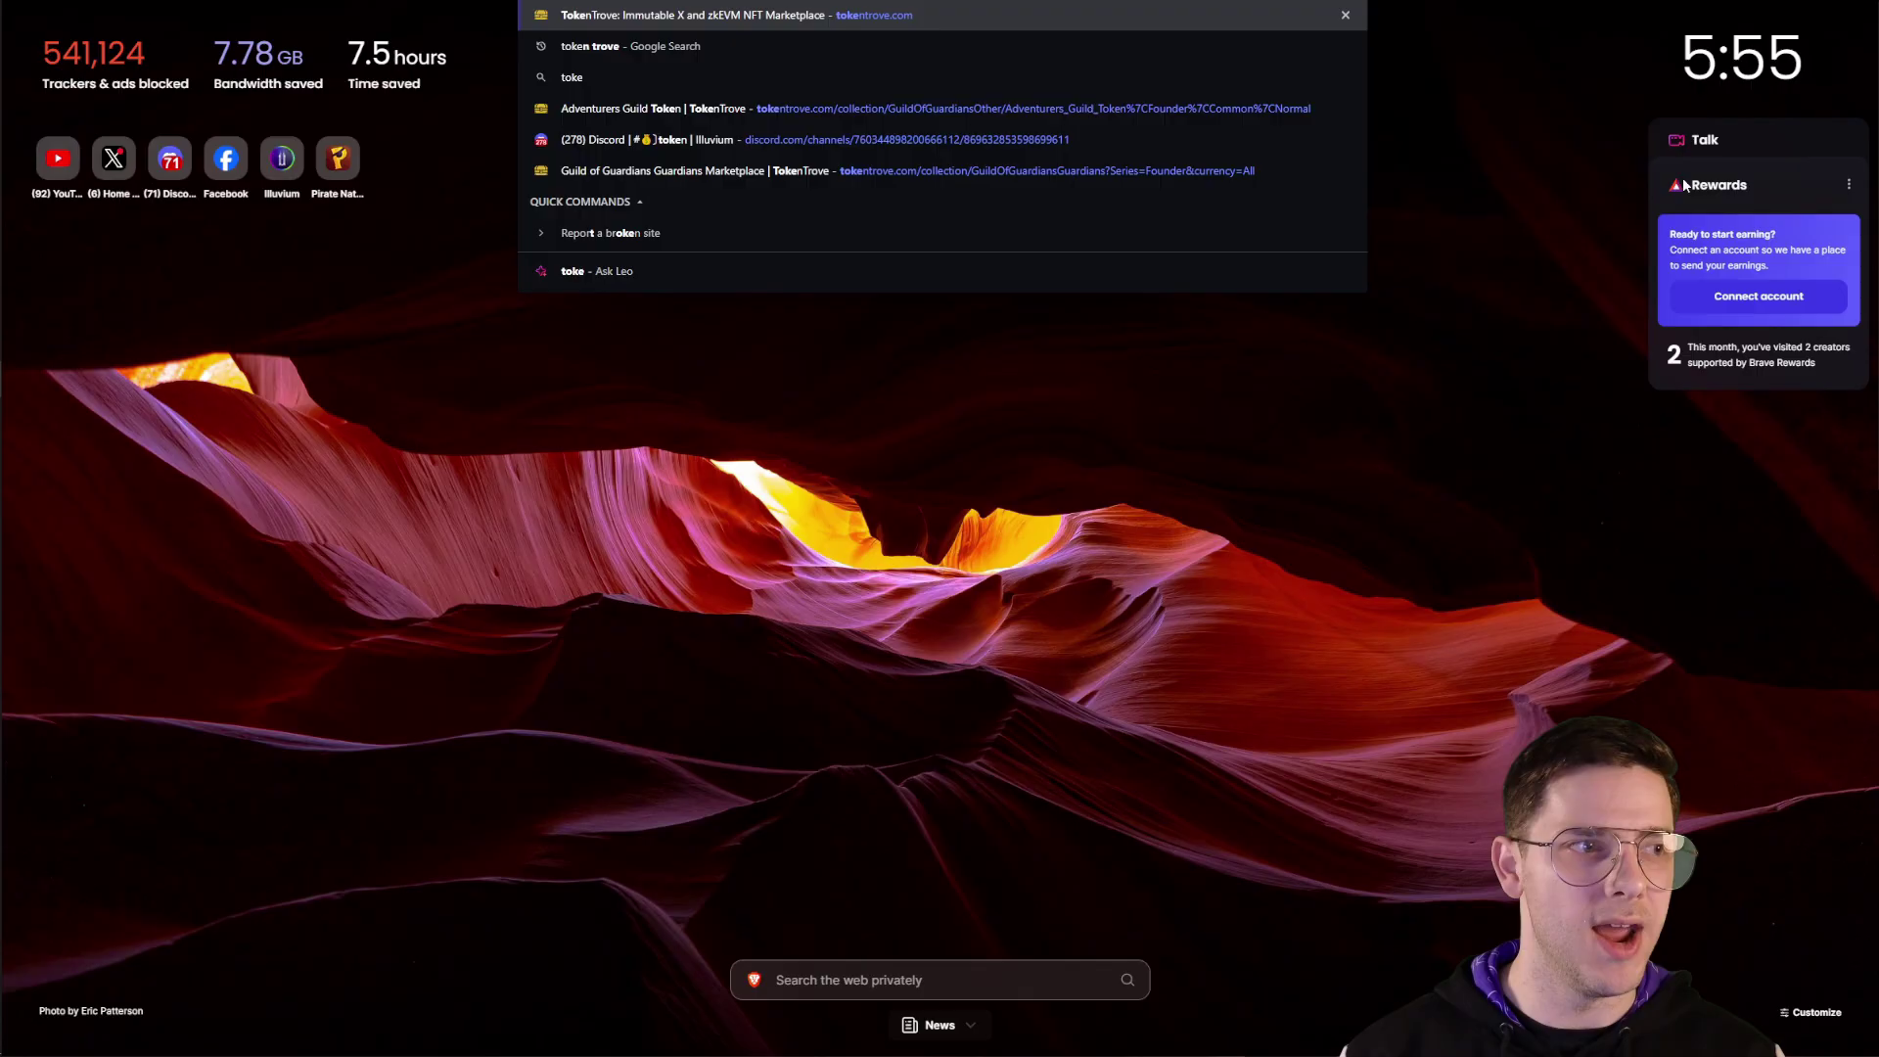
{"action": "key", "text": "Return"}
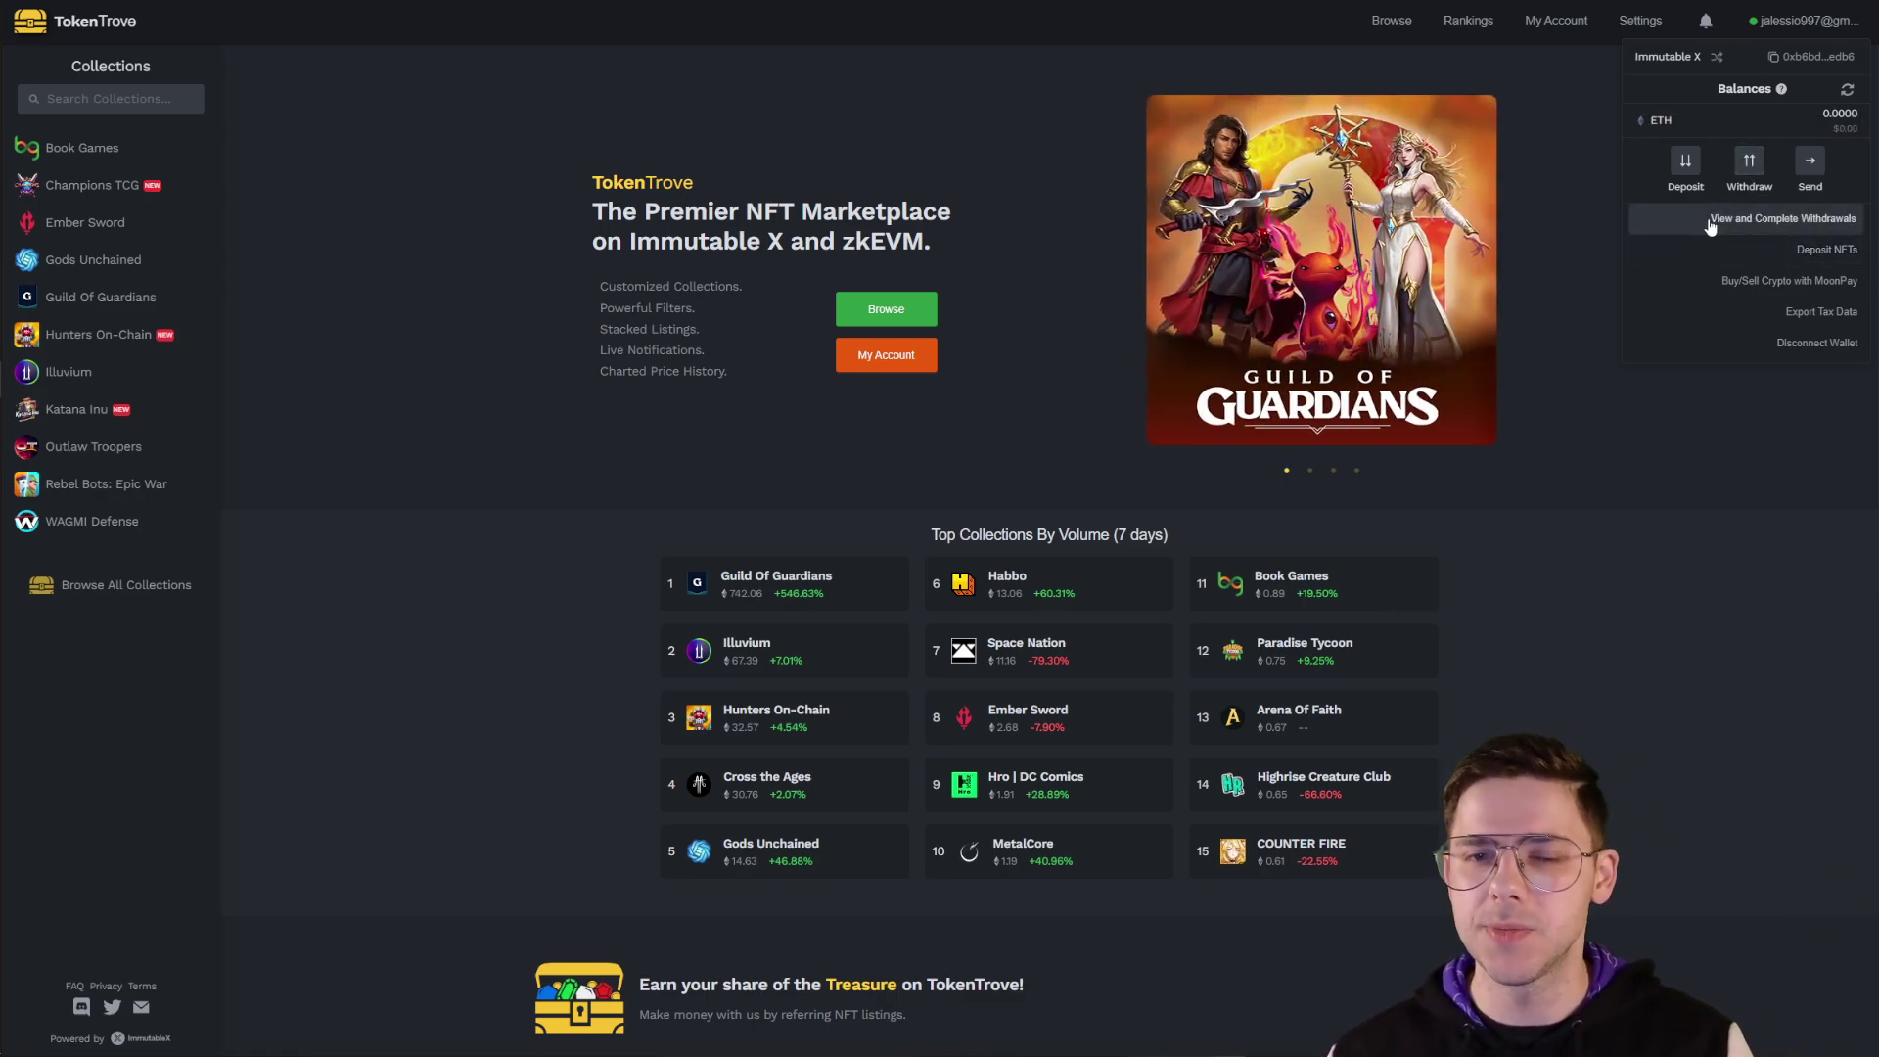
{"action": "left_click", "coordinate": [1777, 346]}
Connect TokenTrove to the MetaMask wallet and approve the connection
{"action": "left_click", "coordinate": [1831, 26]}
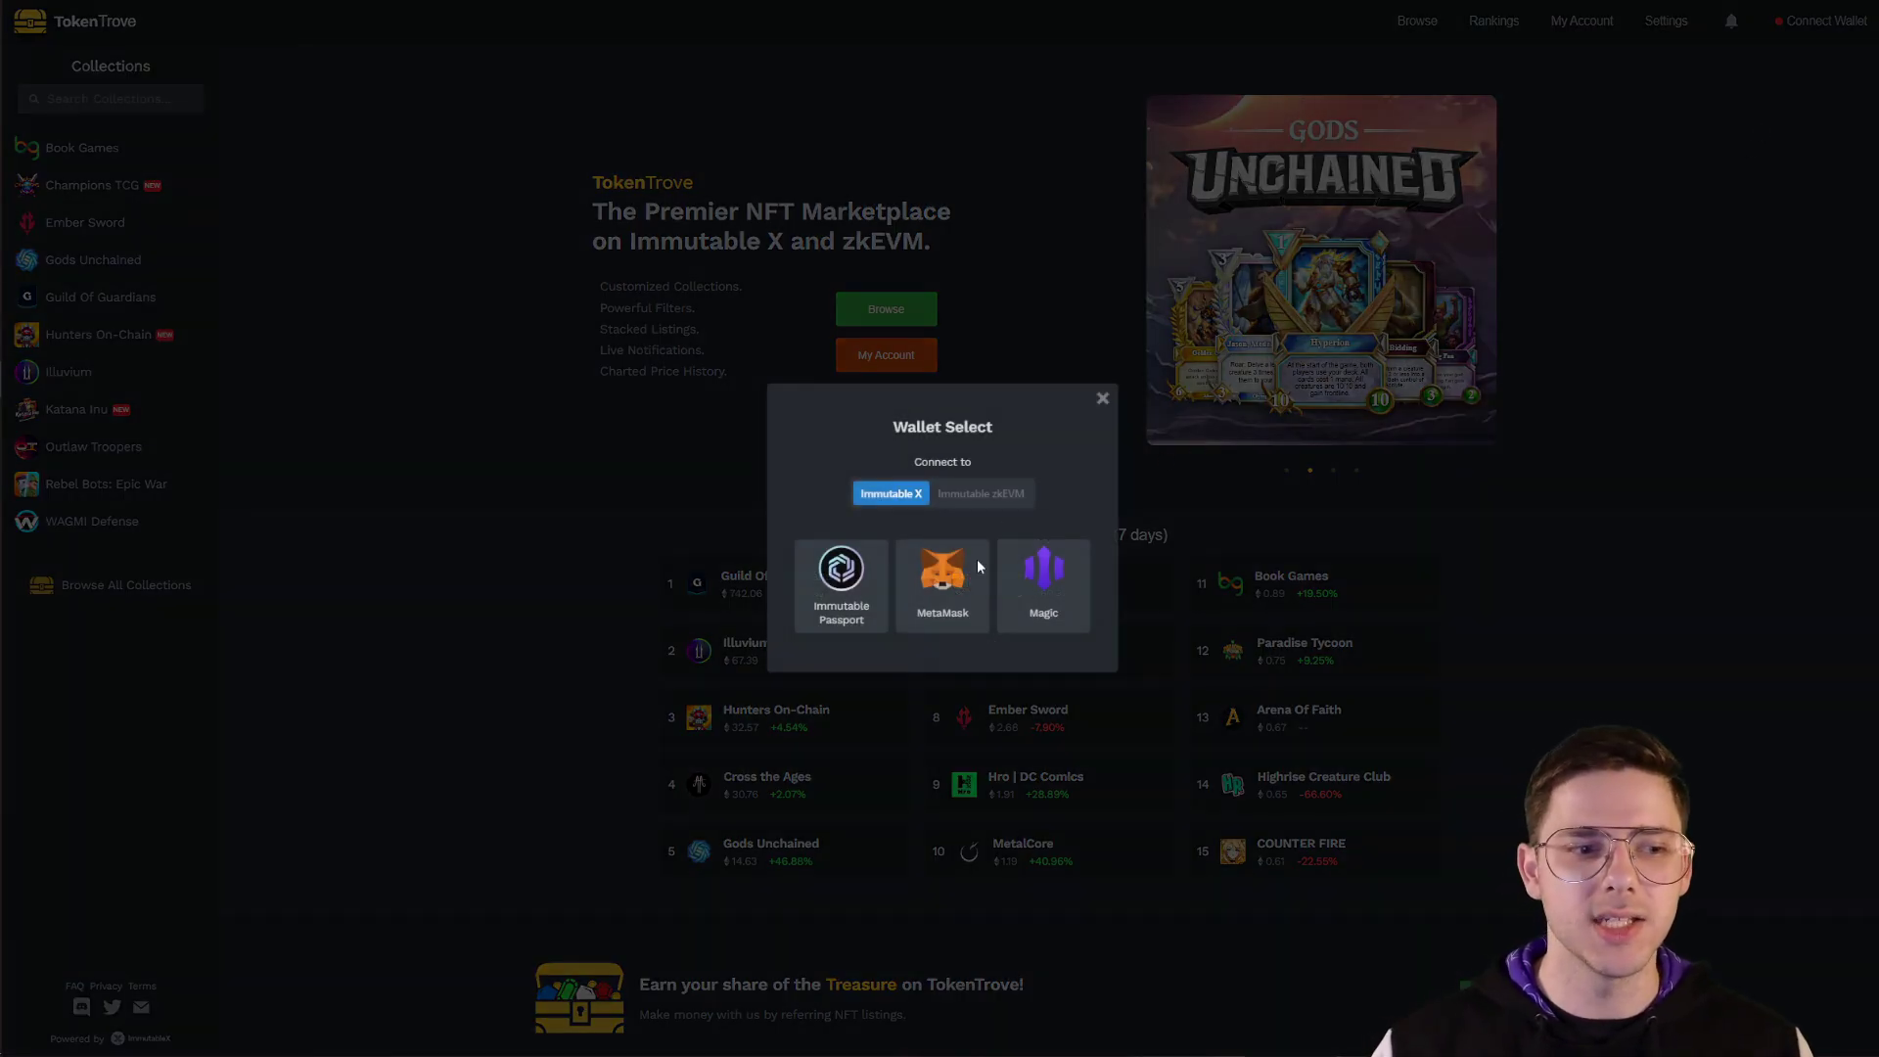
{"action": "left_click", "coordinate": [942, 576]}
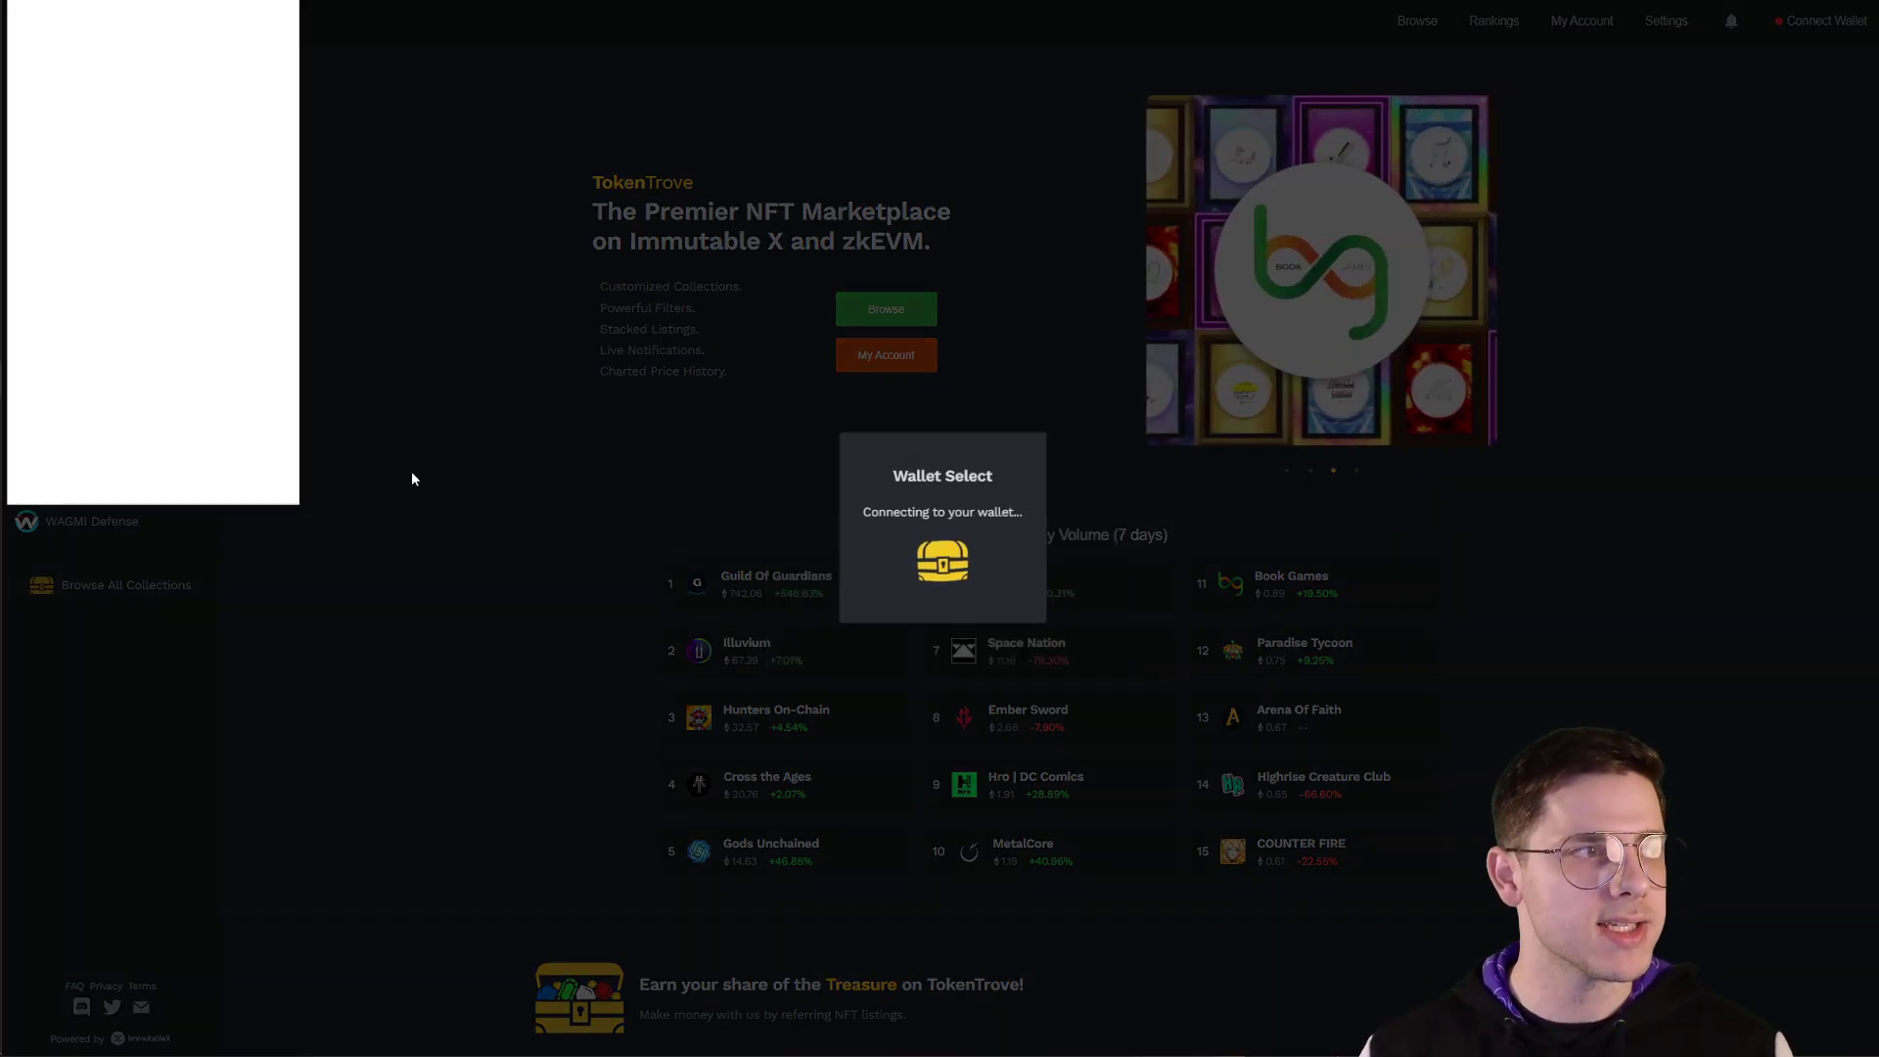
{"action": "left_click", "coordinate": [214, 444]}
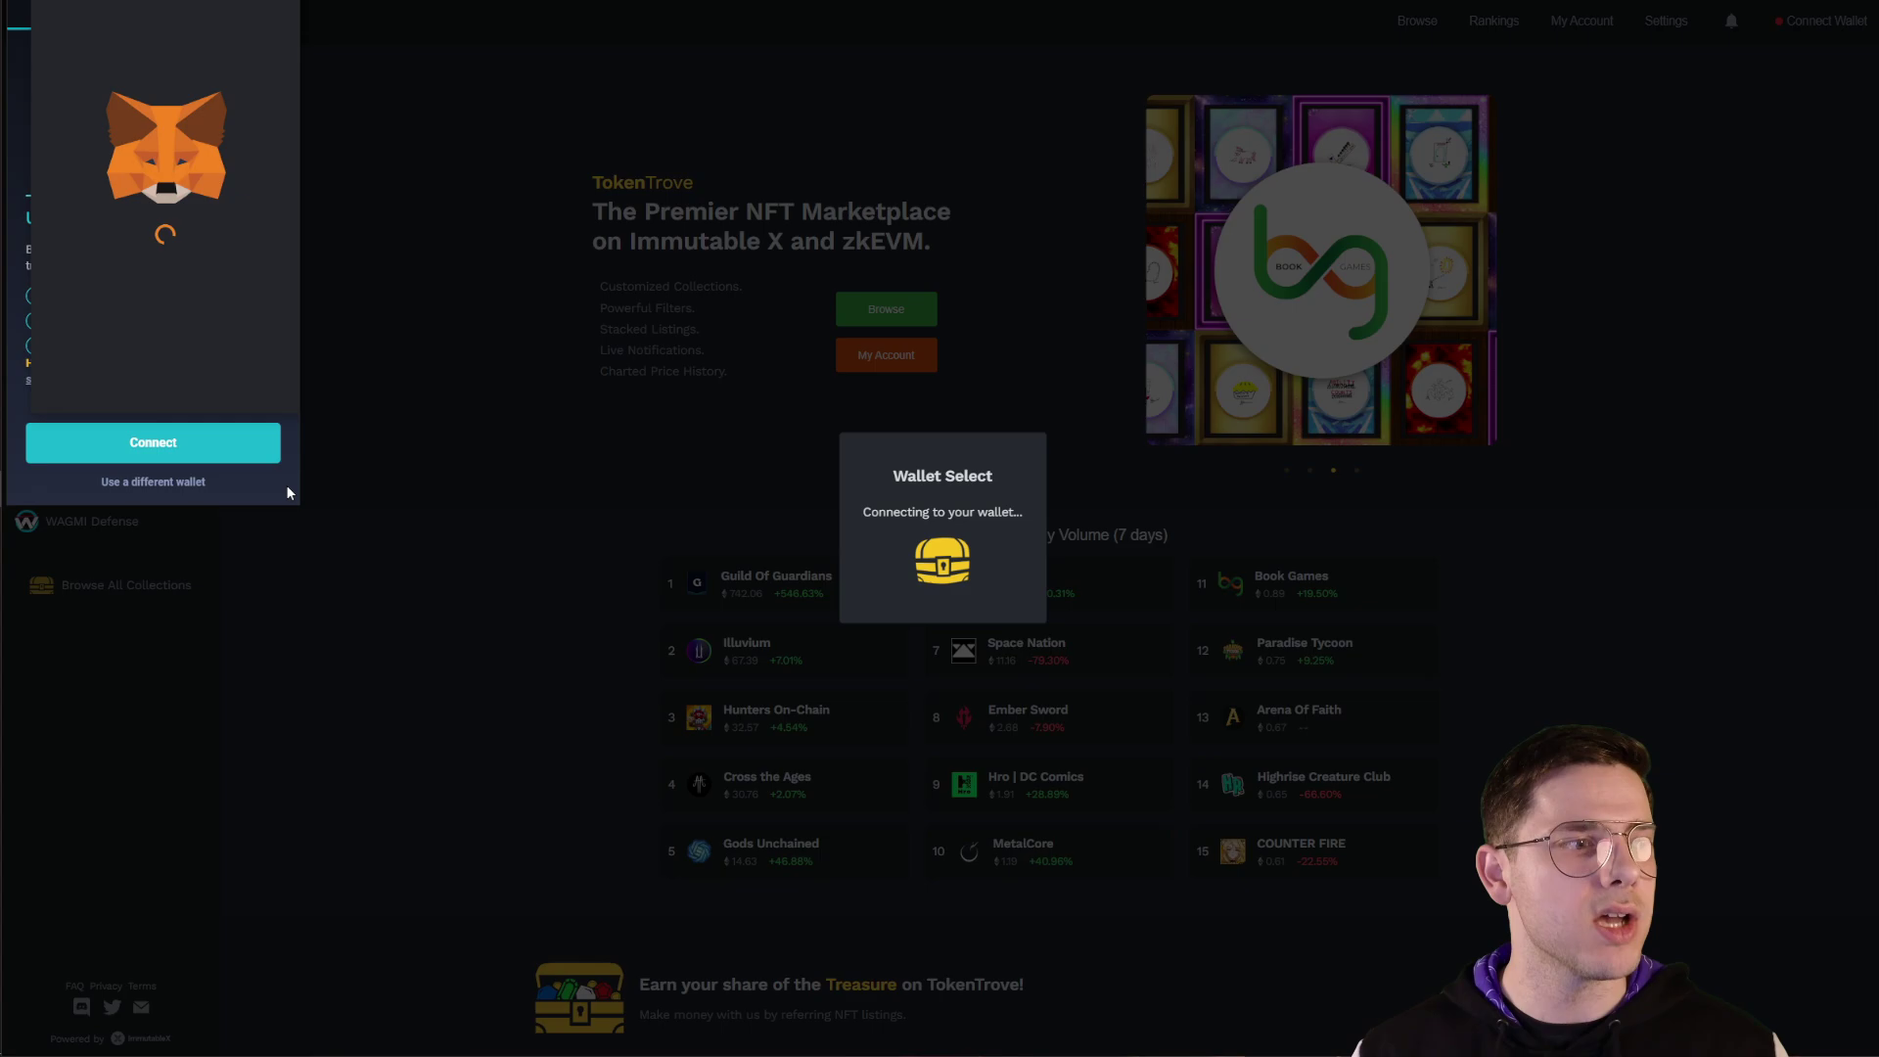
{"action": "left_click", "coordinate": [250, 382]}
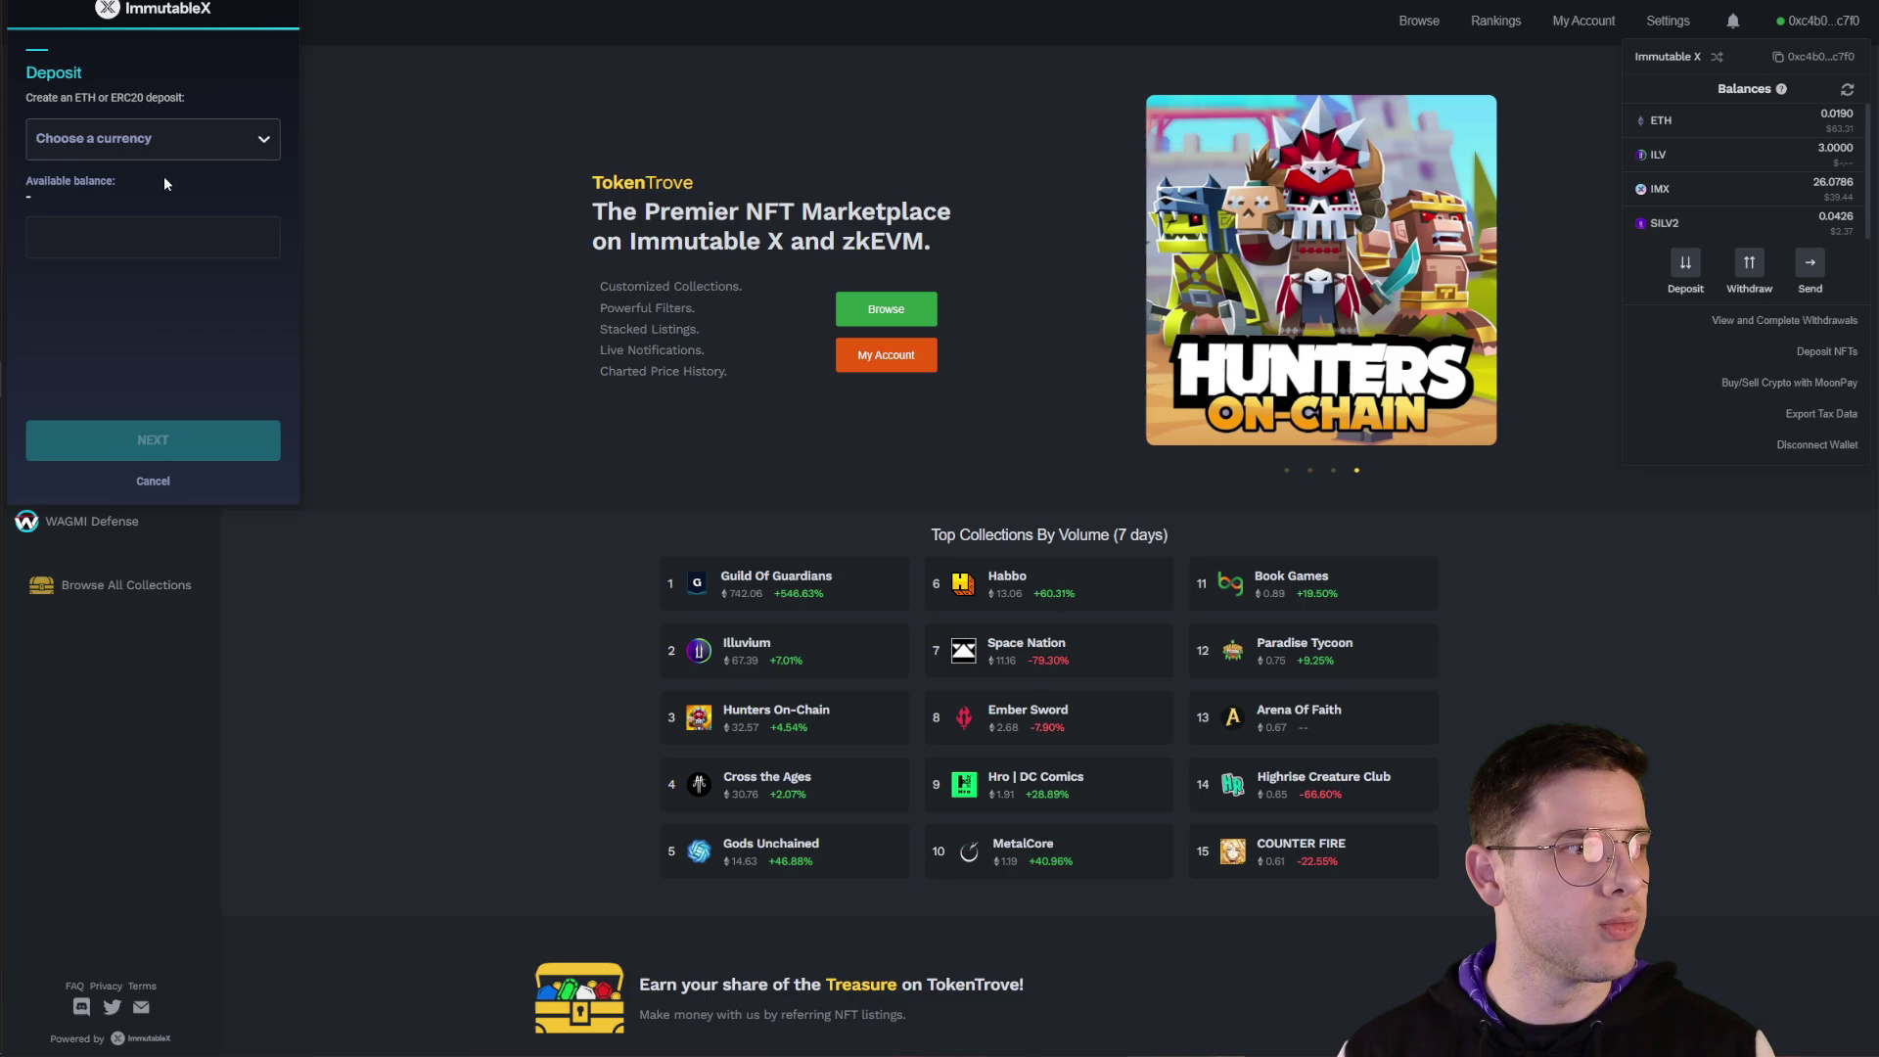
Choose Escrowed Illuvium 2 (SILV2) as the deposit currency and clear the 30.5 amount
{"action": "left_click", "coordinate": [156, 136]}
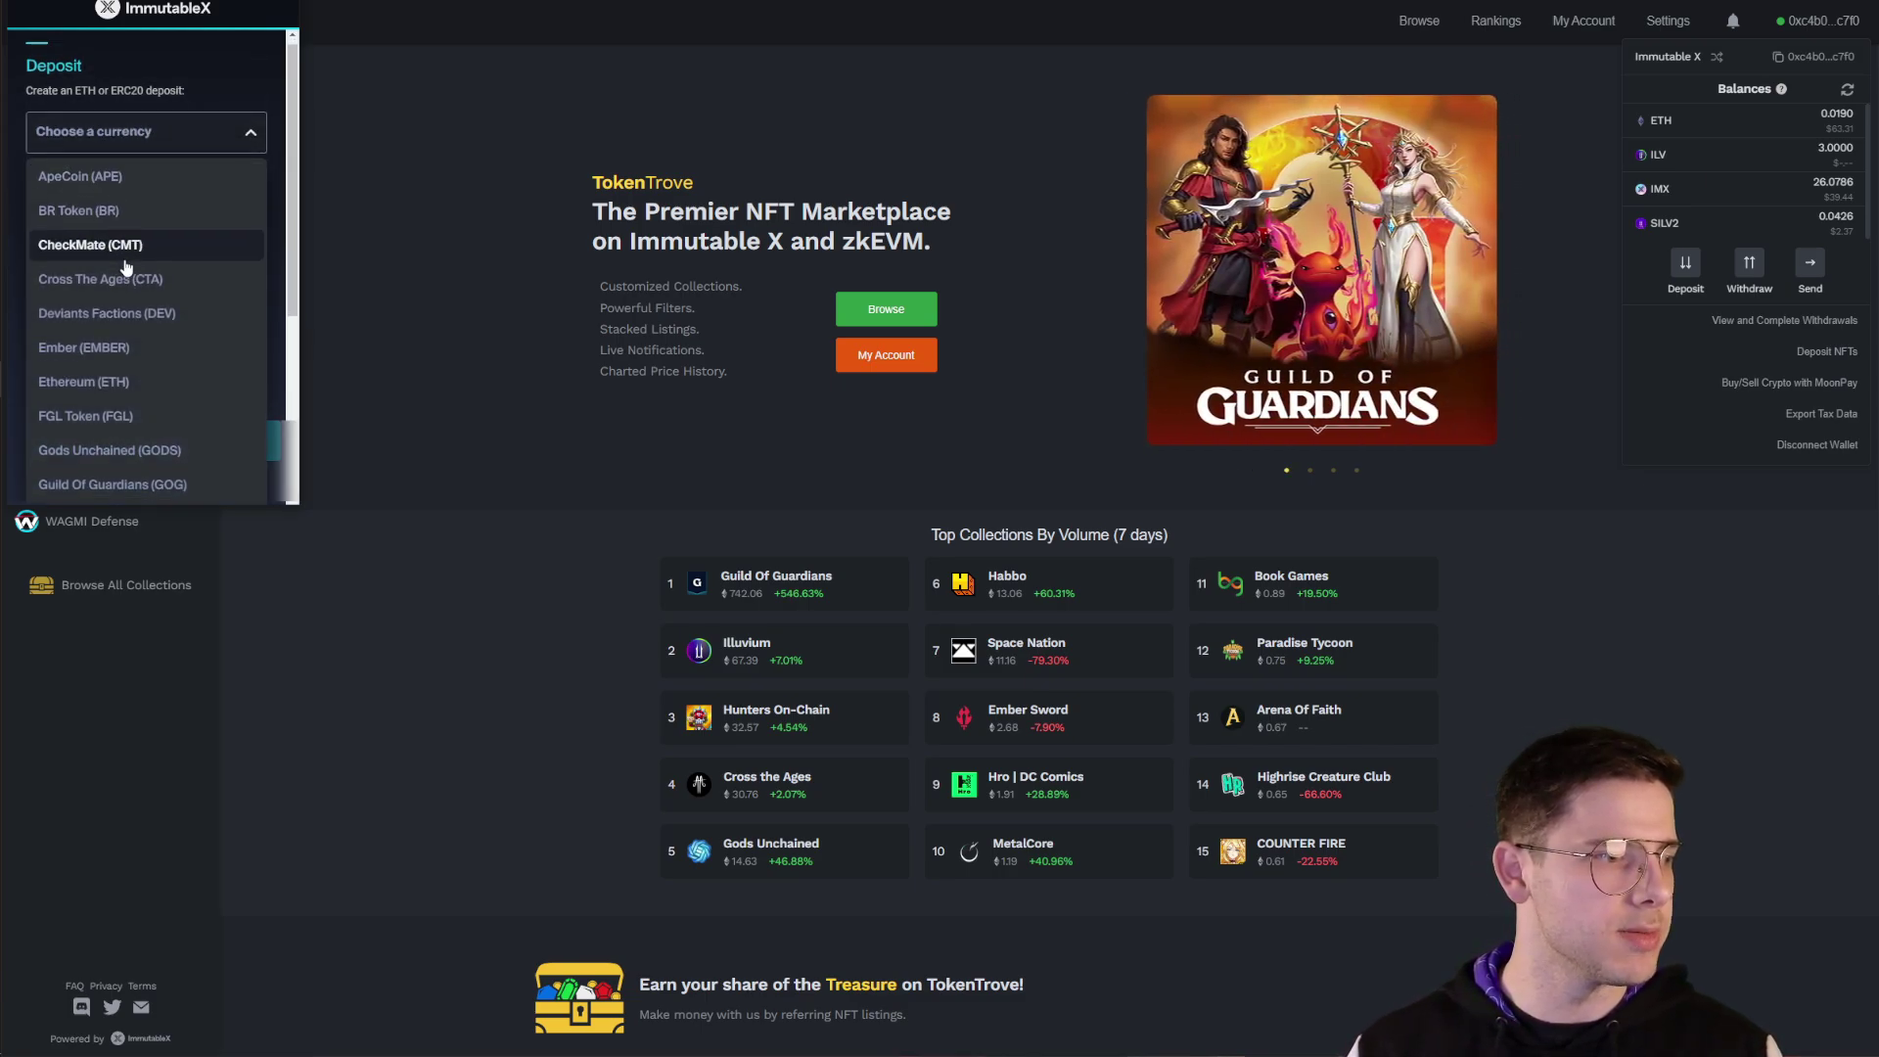
{"action": "scroll", "coordinate": [126, 293], "scroll_direction": "down", "scroll_amount": 3}
{"action": "scroll", "coordinate": [126, 292], "scroll_direction": "down", "scroll_amount": 1}
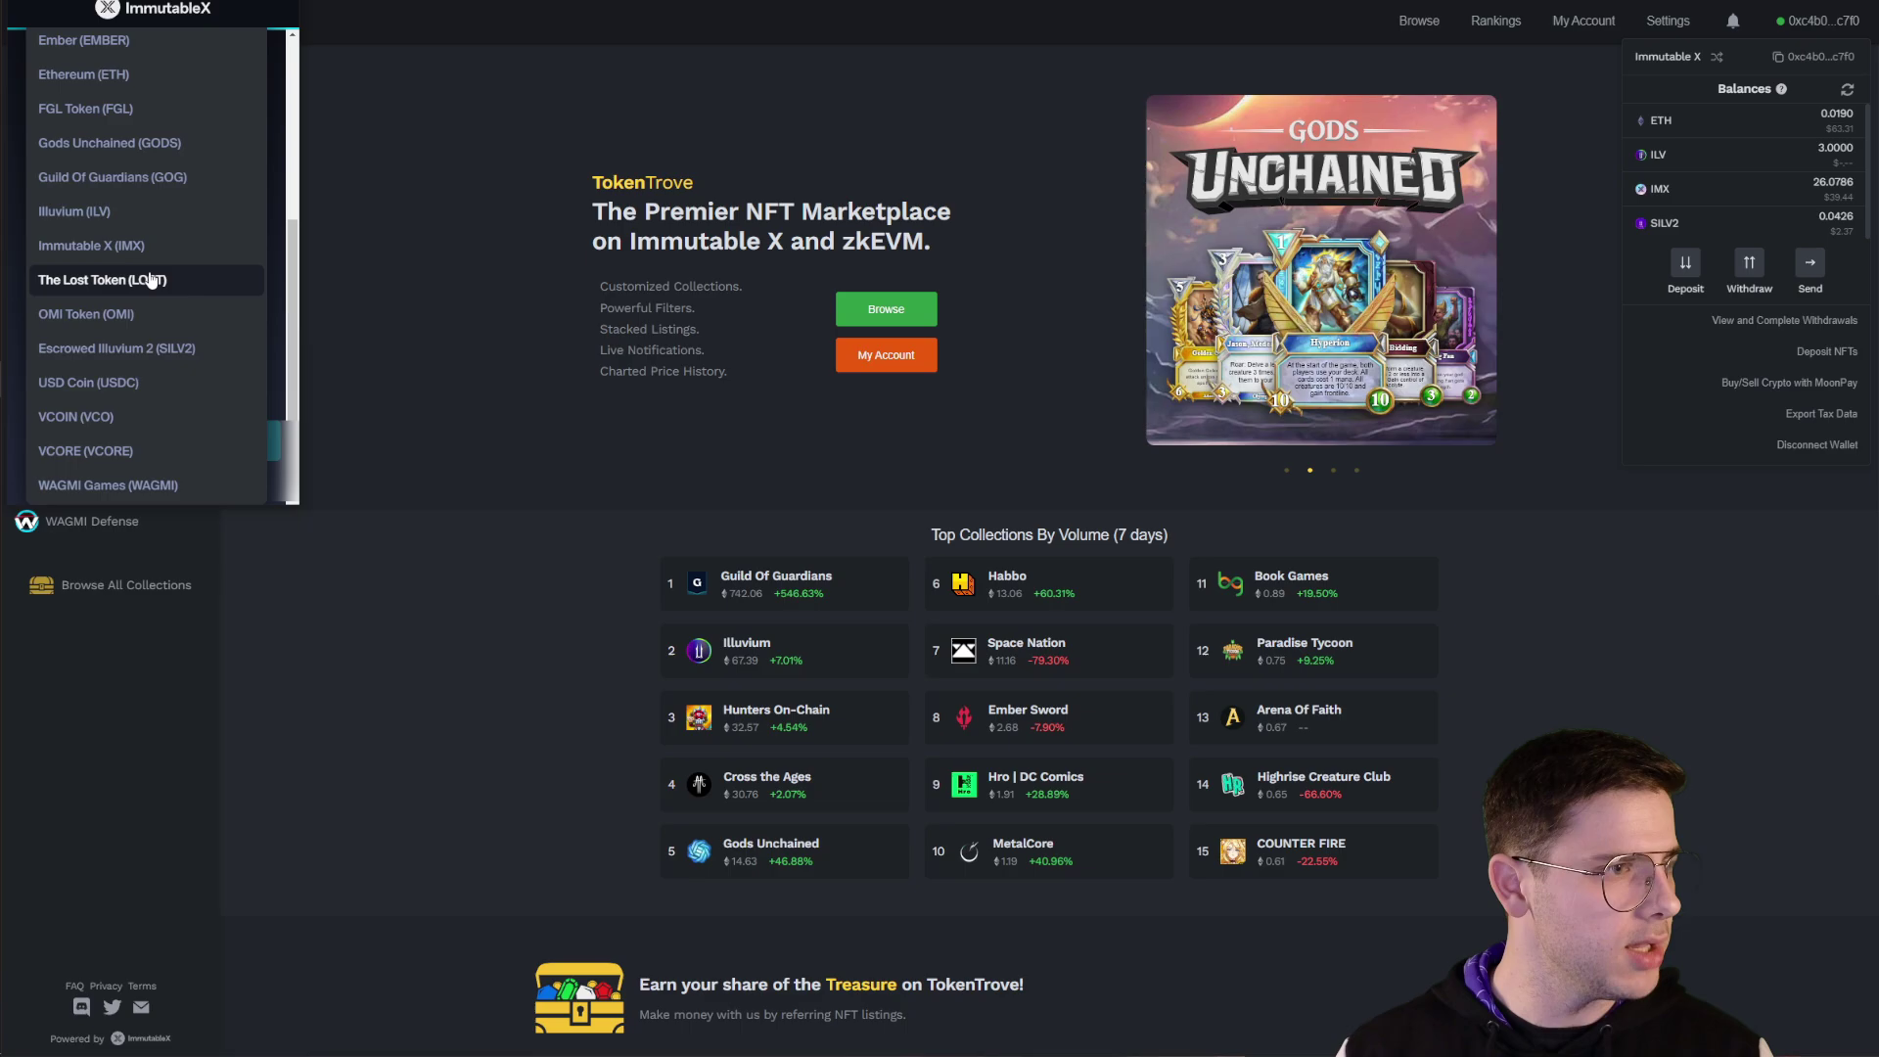
{"action": "scroll", "coordinate": [150, 280], "scroll_direction": "up", "scroll_amount": 4}
{"action": "scroll", "coordinate": [208, 245], "scroll_direction": "down", "scroll_amount": 3}
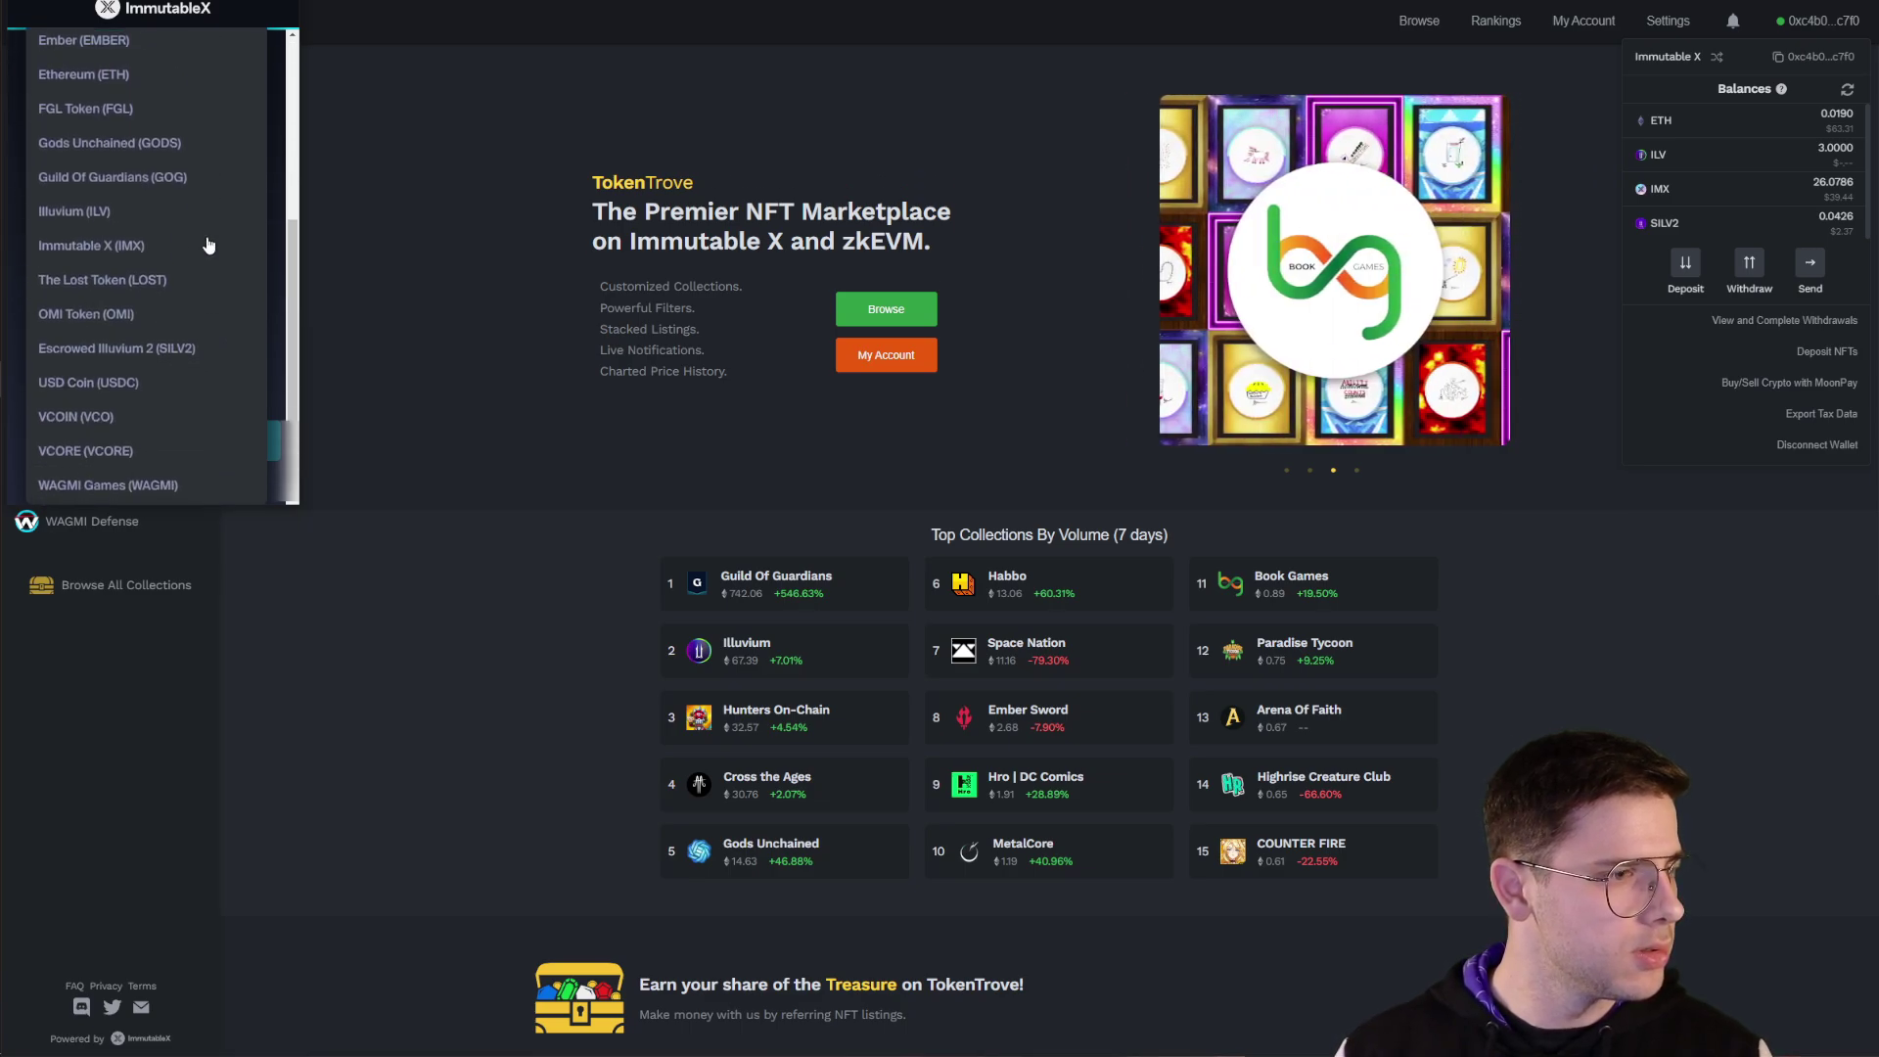
{"action": "left_click", "coordinate": [248, 361]}
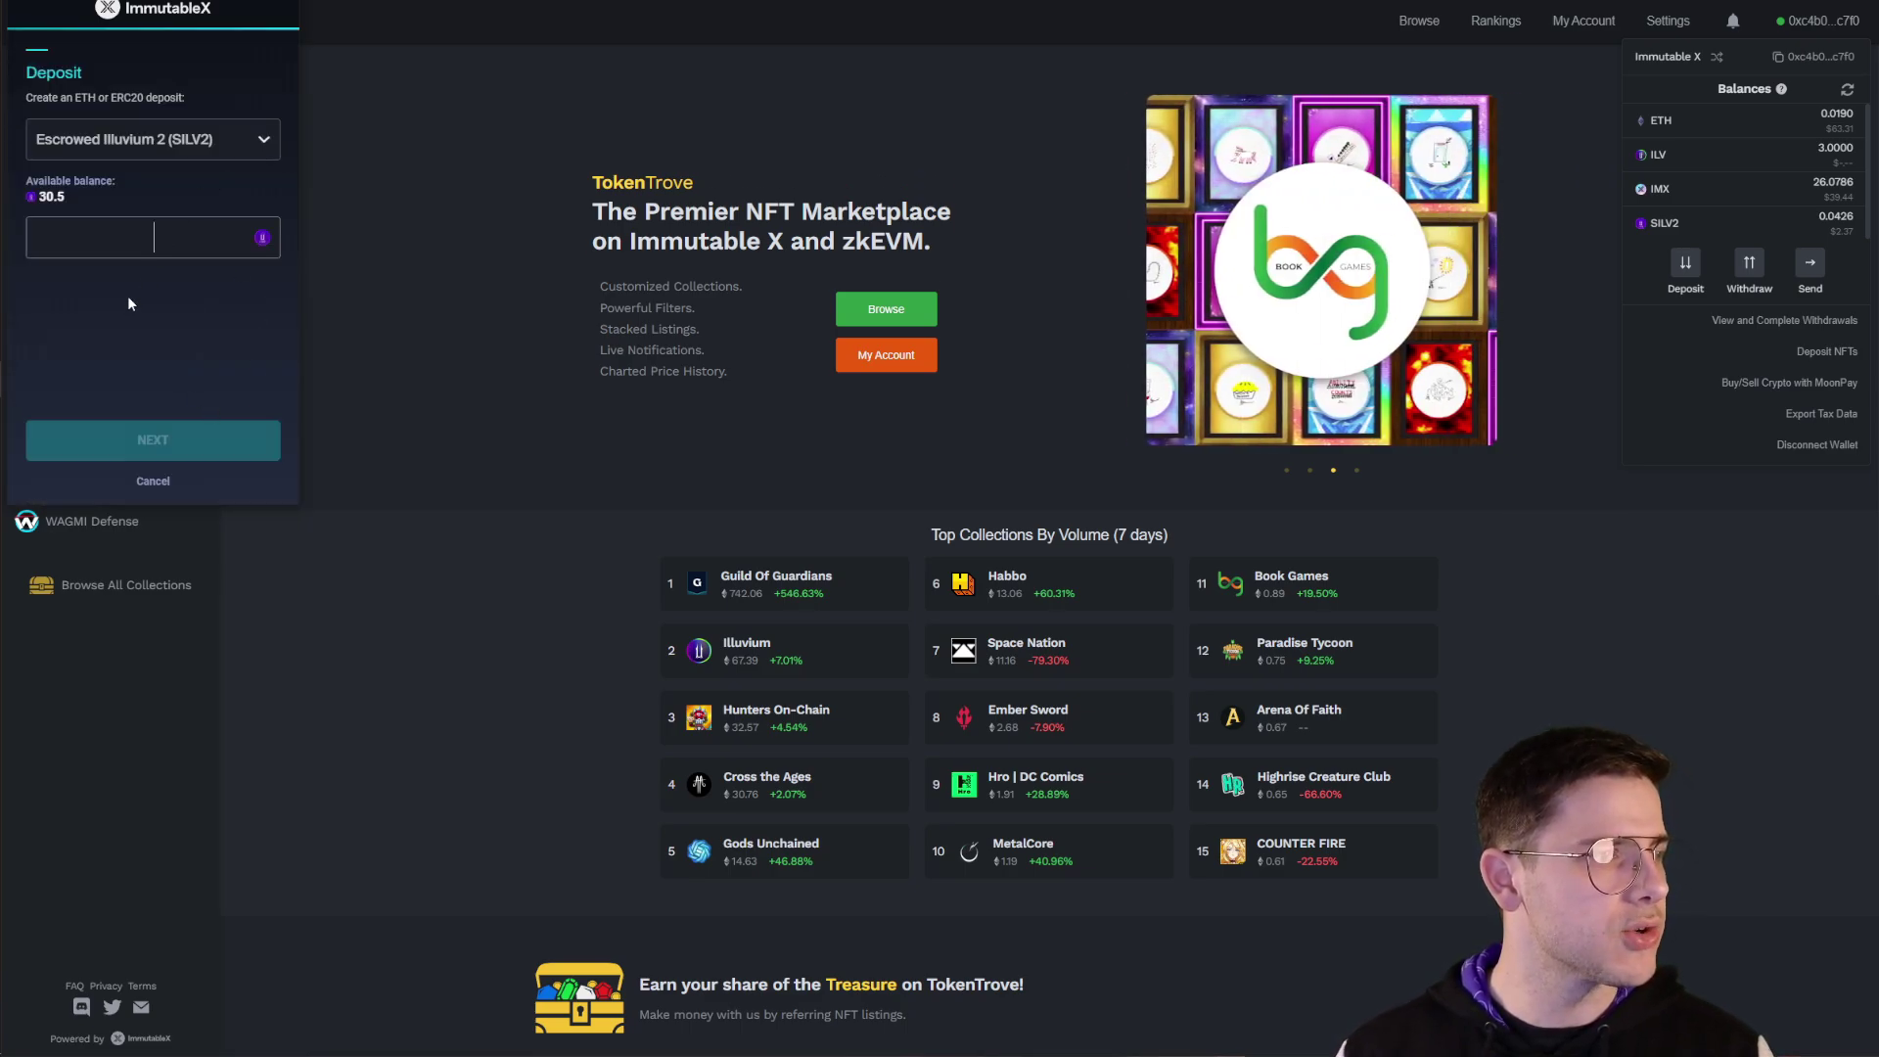
{"action": "type", "text": "30.5"}
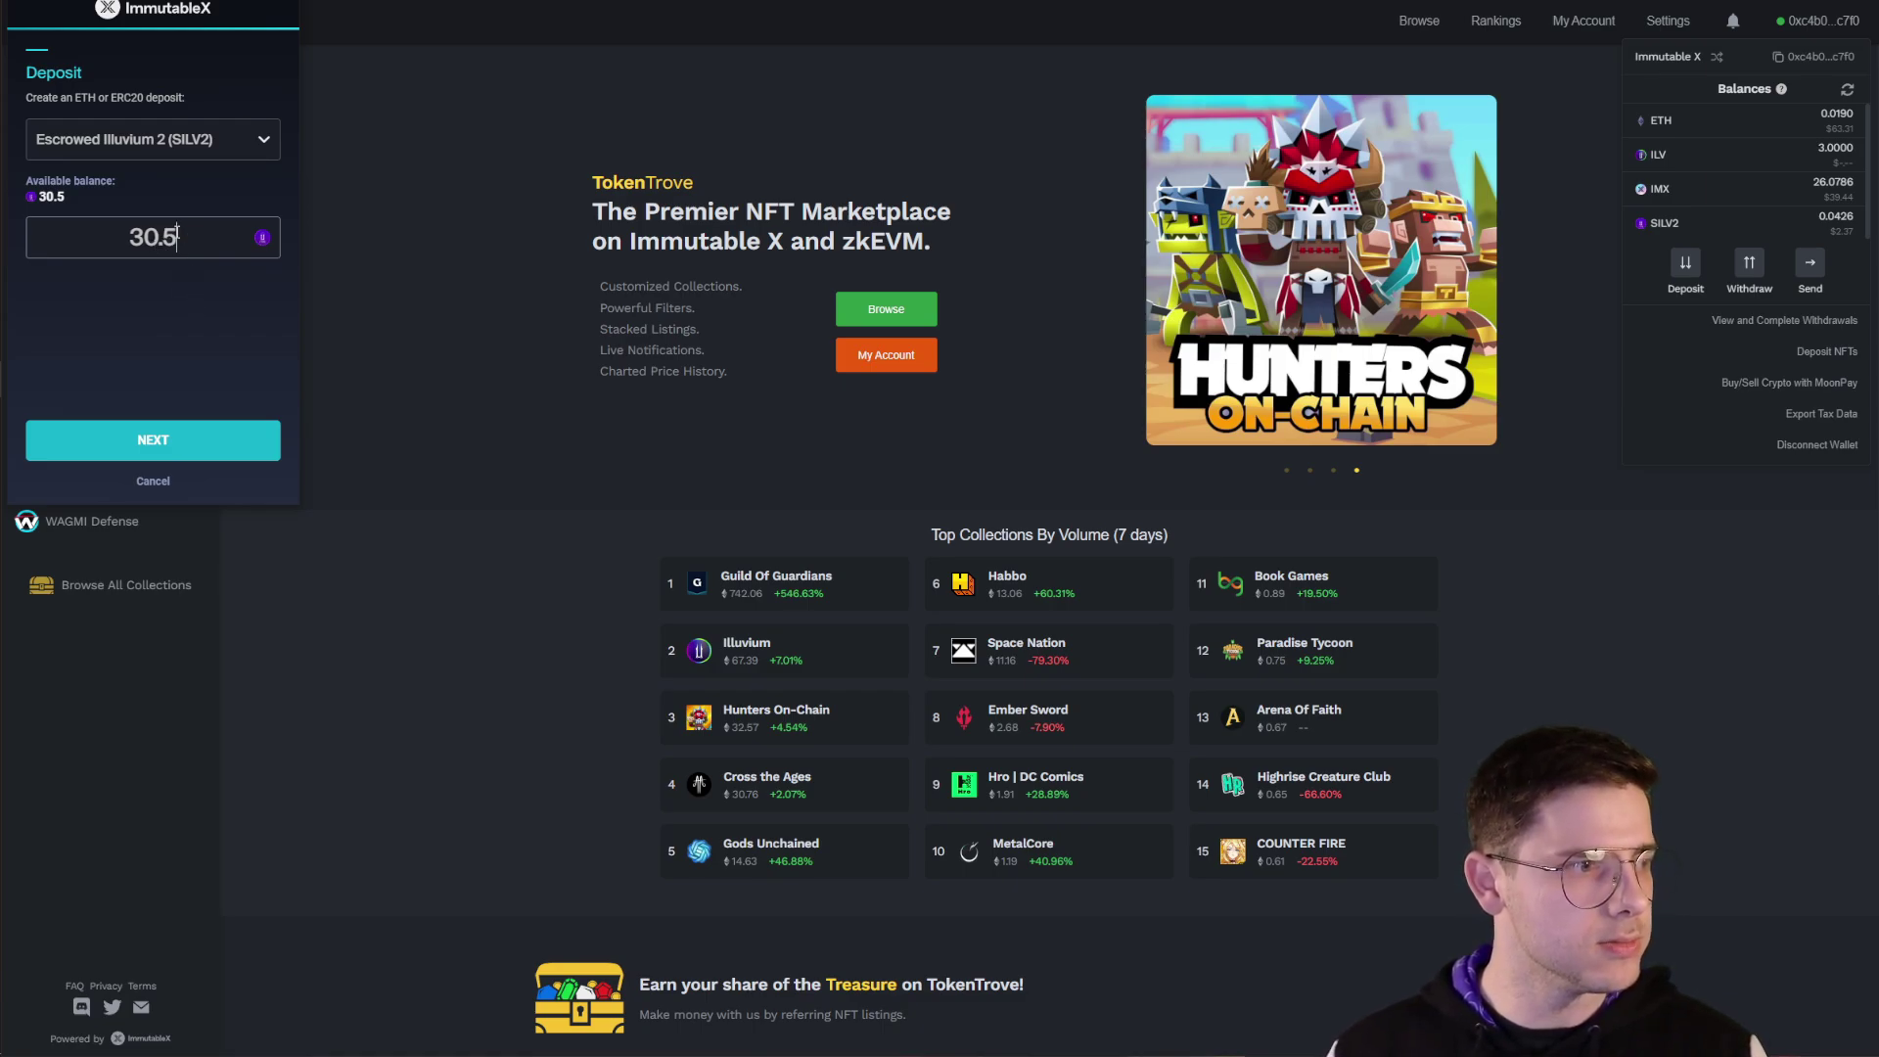
{"action": "key", "text": "ctrl+a"}
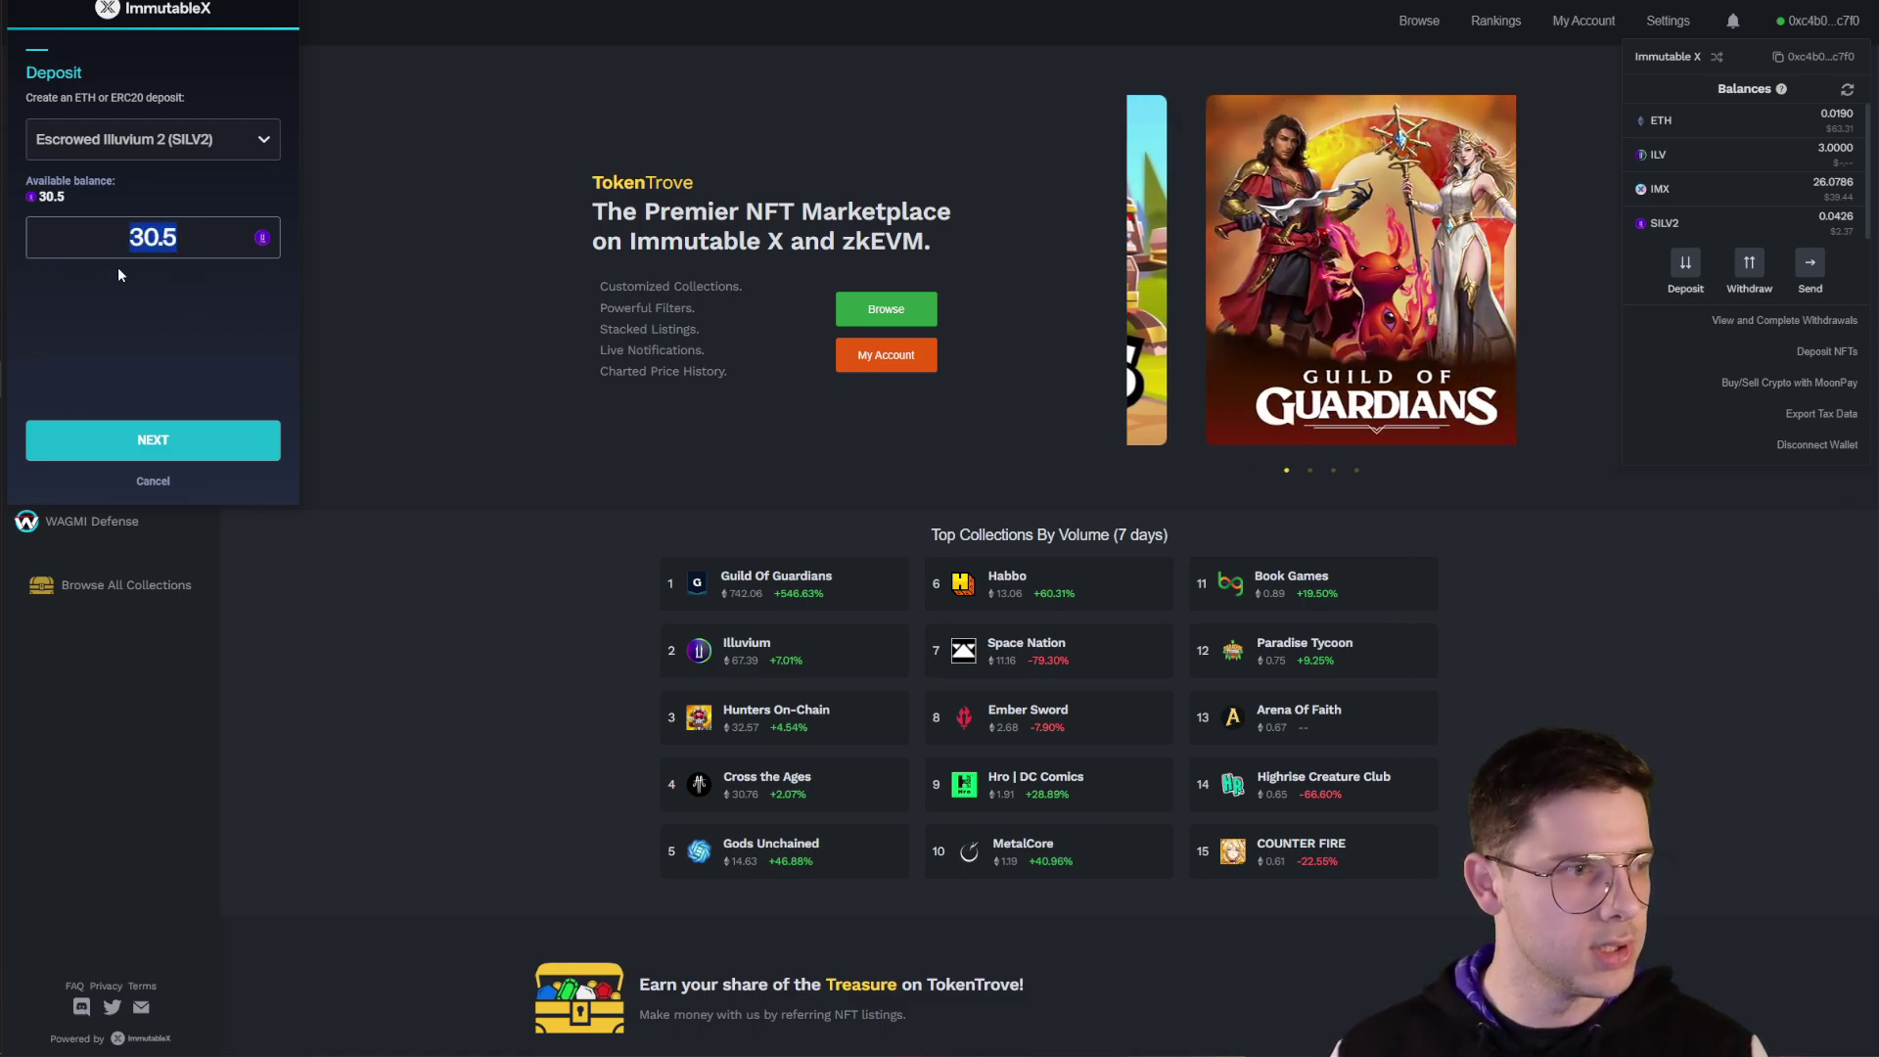
{"action": "key", "text": "BackSpace"}
{"action": "type", "text": "30"}
Confirm the 30 SILV2 deposit and accept its spending cap in MetaMask
{"action": "left_click", "coordinate": [183, 442]}
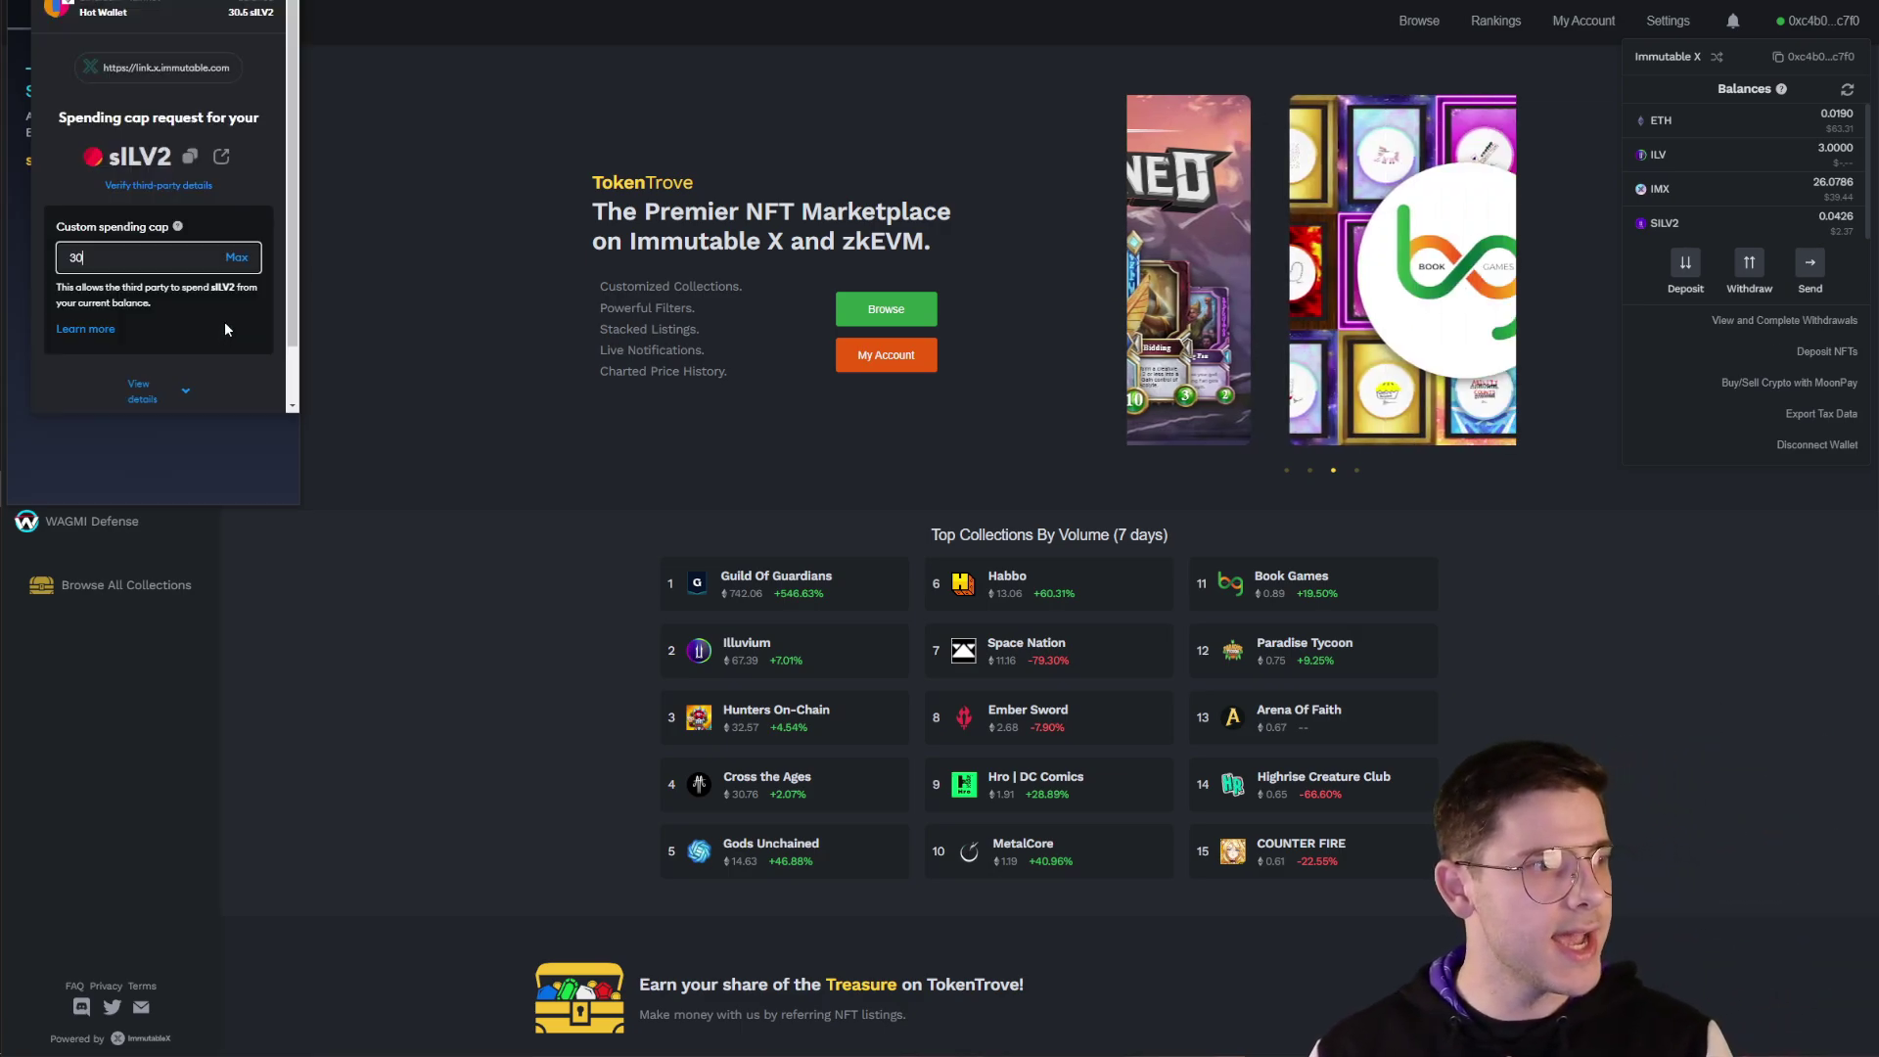
{"action": "left_click", "coordinate": [221, 383]}
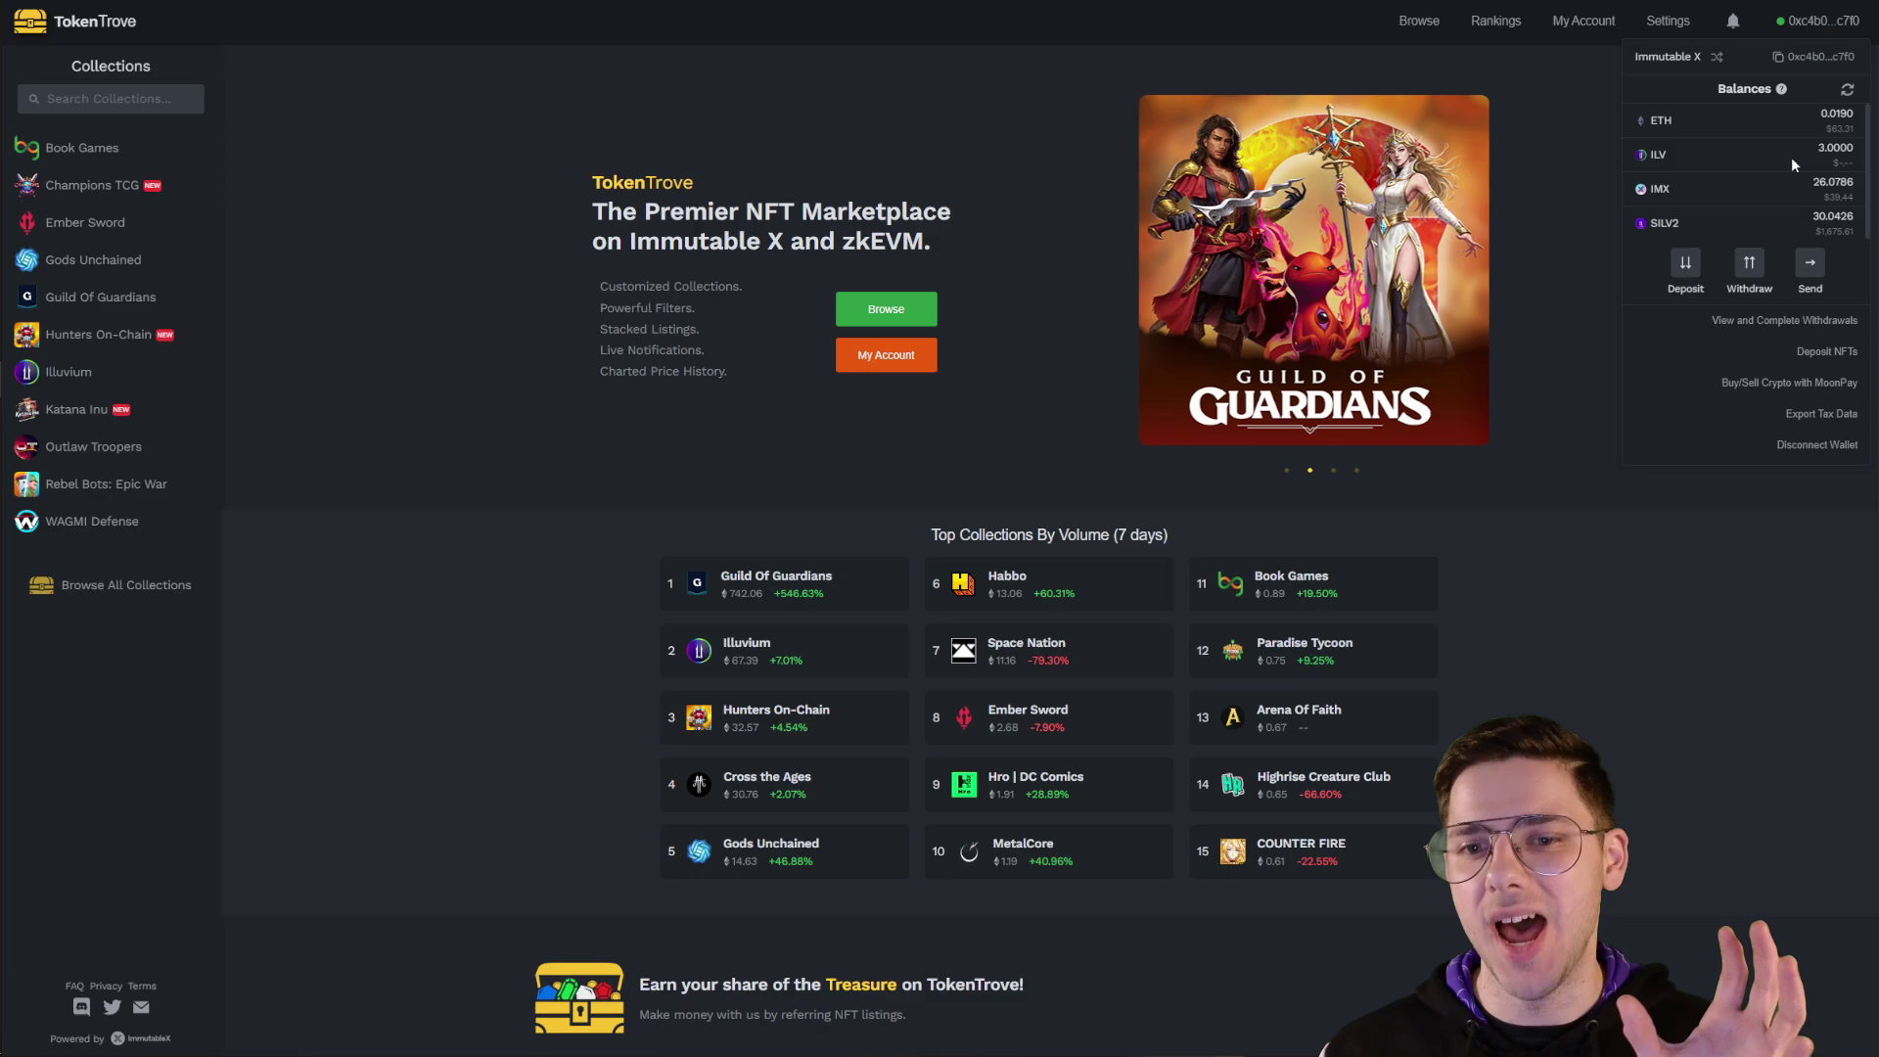
{"action": "left_click", "coordinate": [1810, 264]}
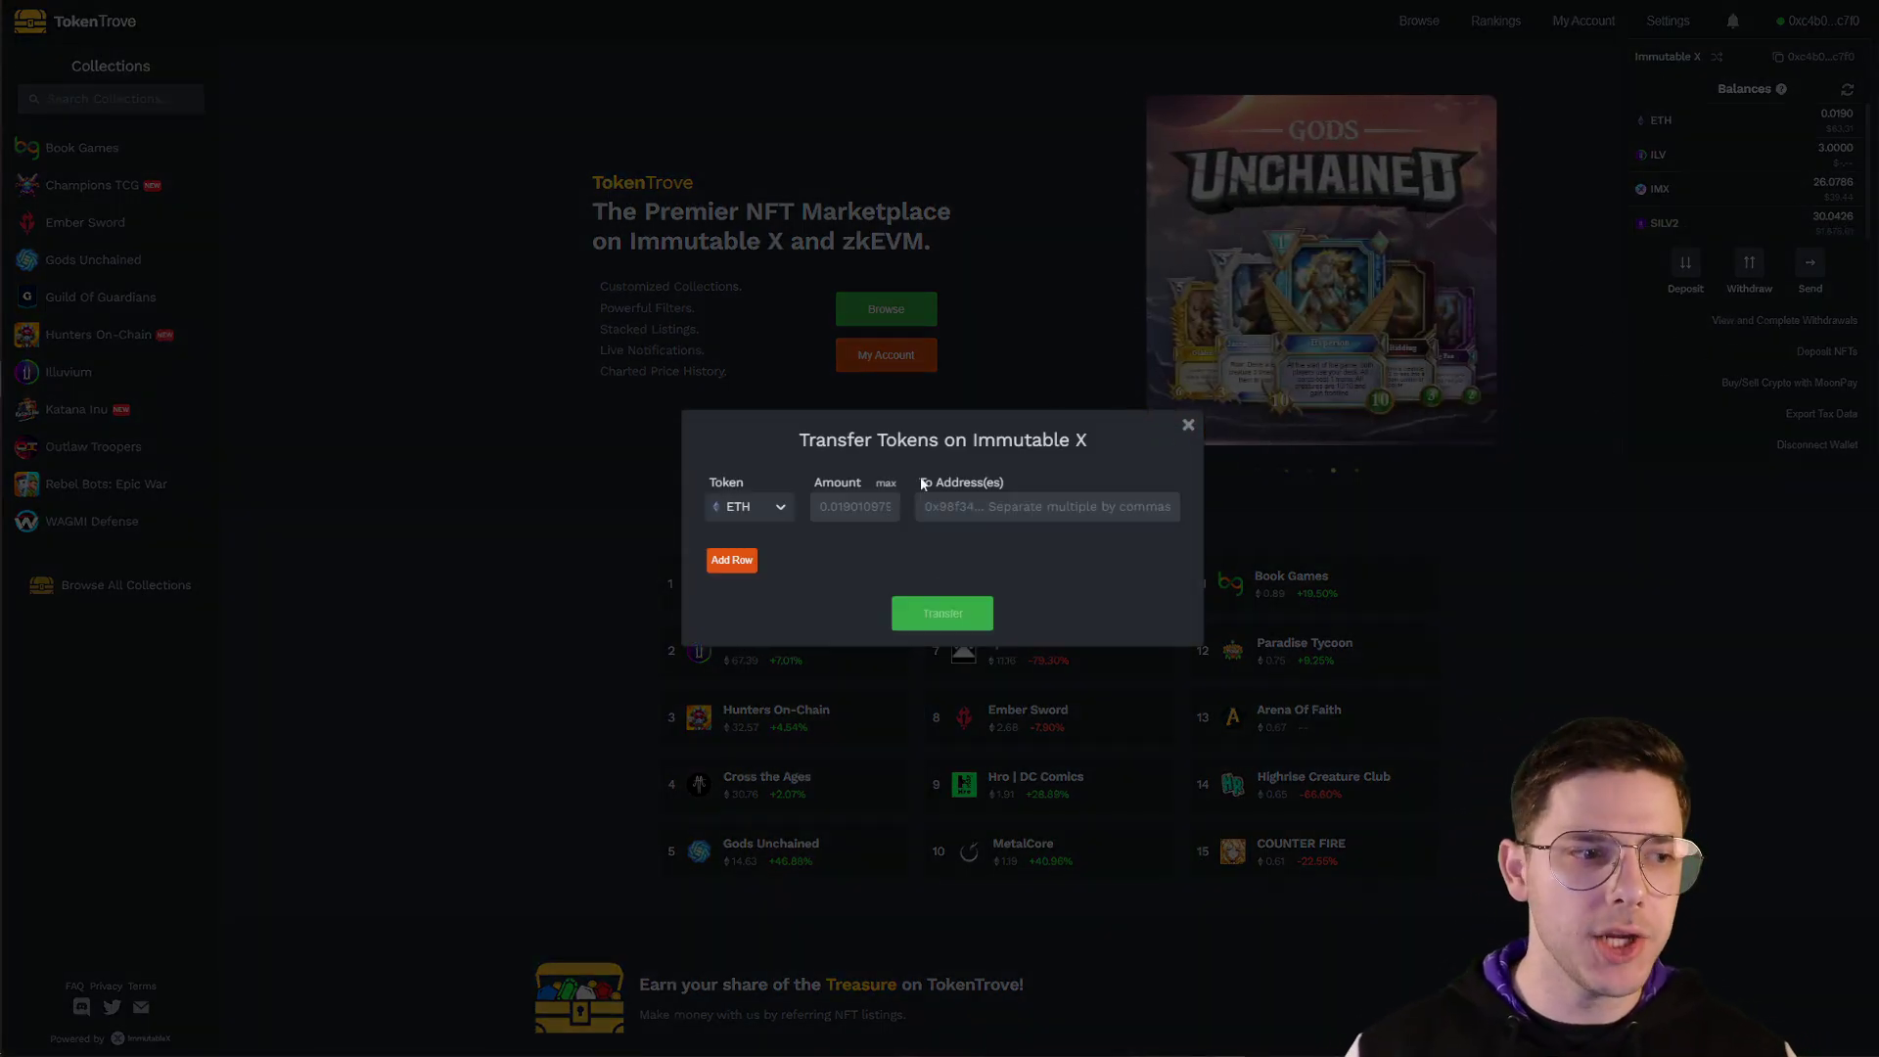
Send the full 30.0425 SILV2 balance to the Passport address, confirming and signing in the wallet
{"action": "left_click", "coordinate": [763, 508]}
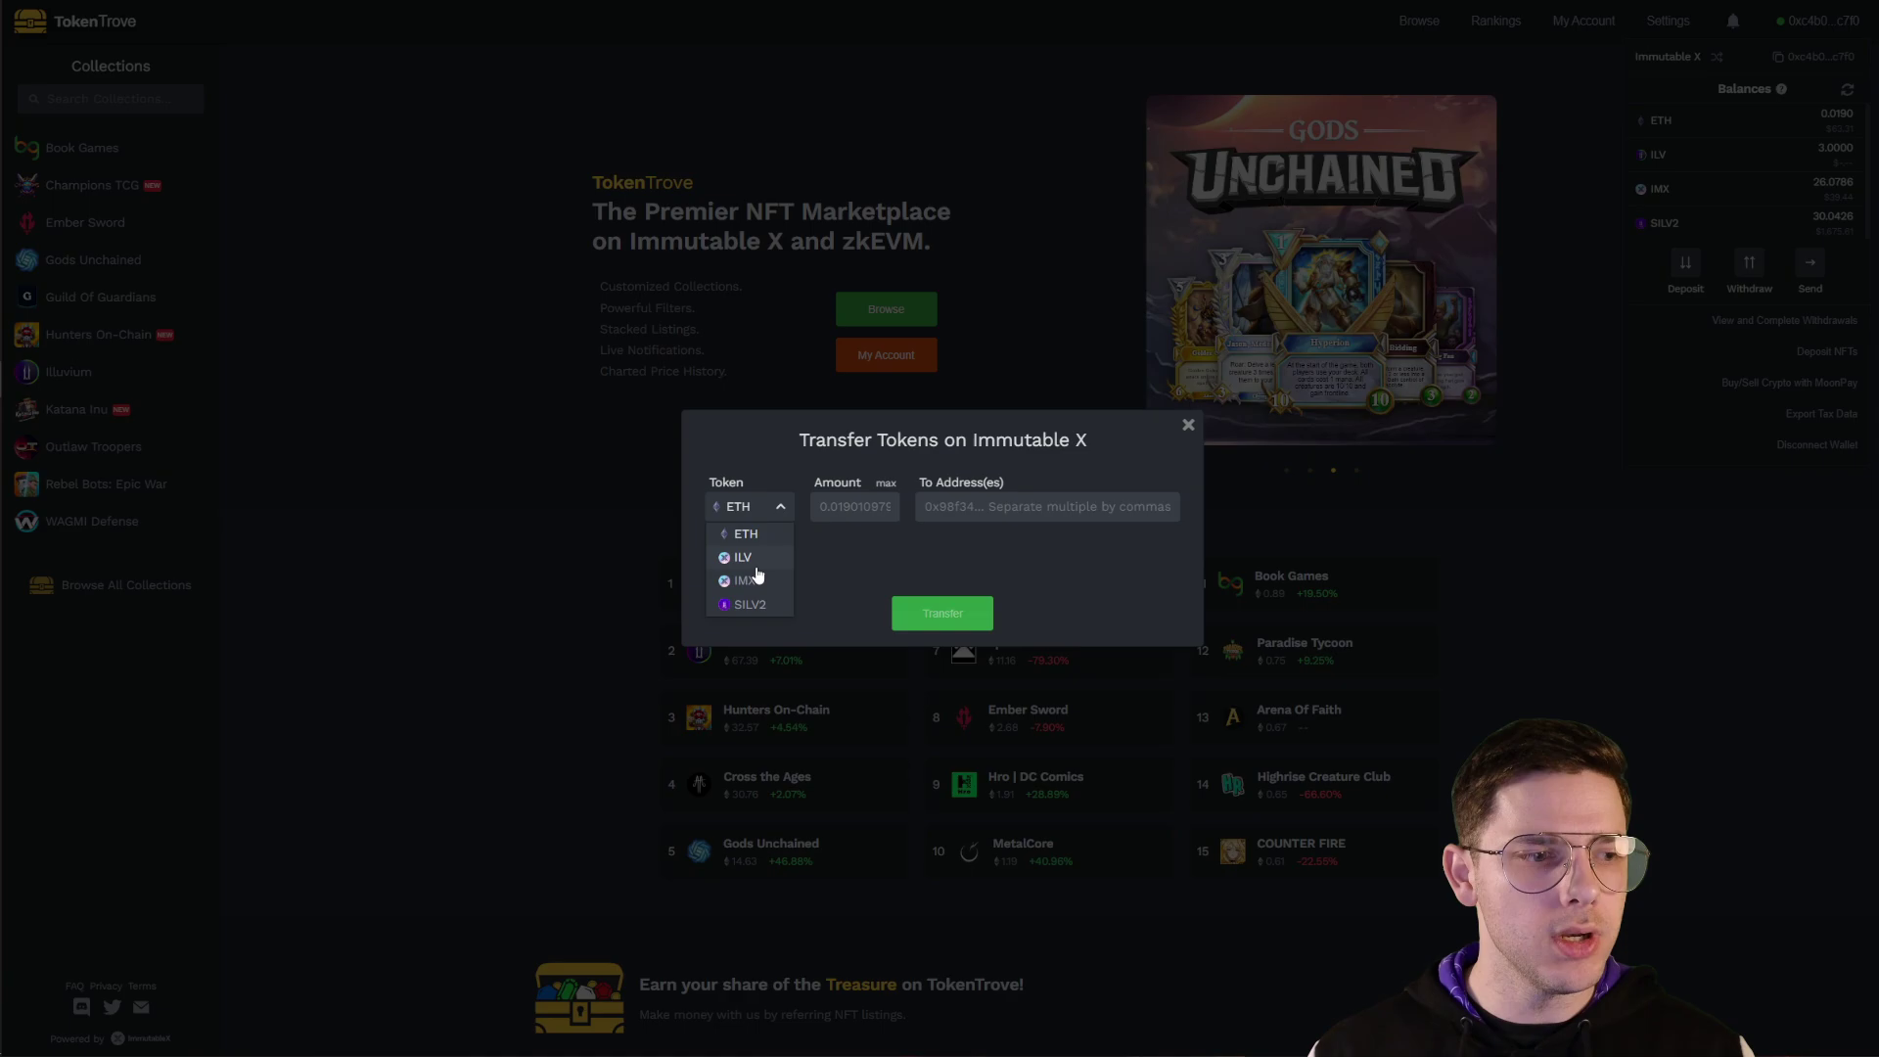
{"action": "left_click", "coordinate": [749, 604]}
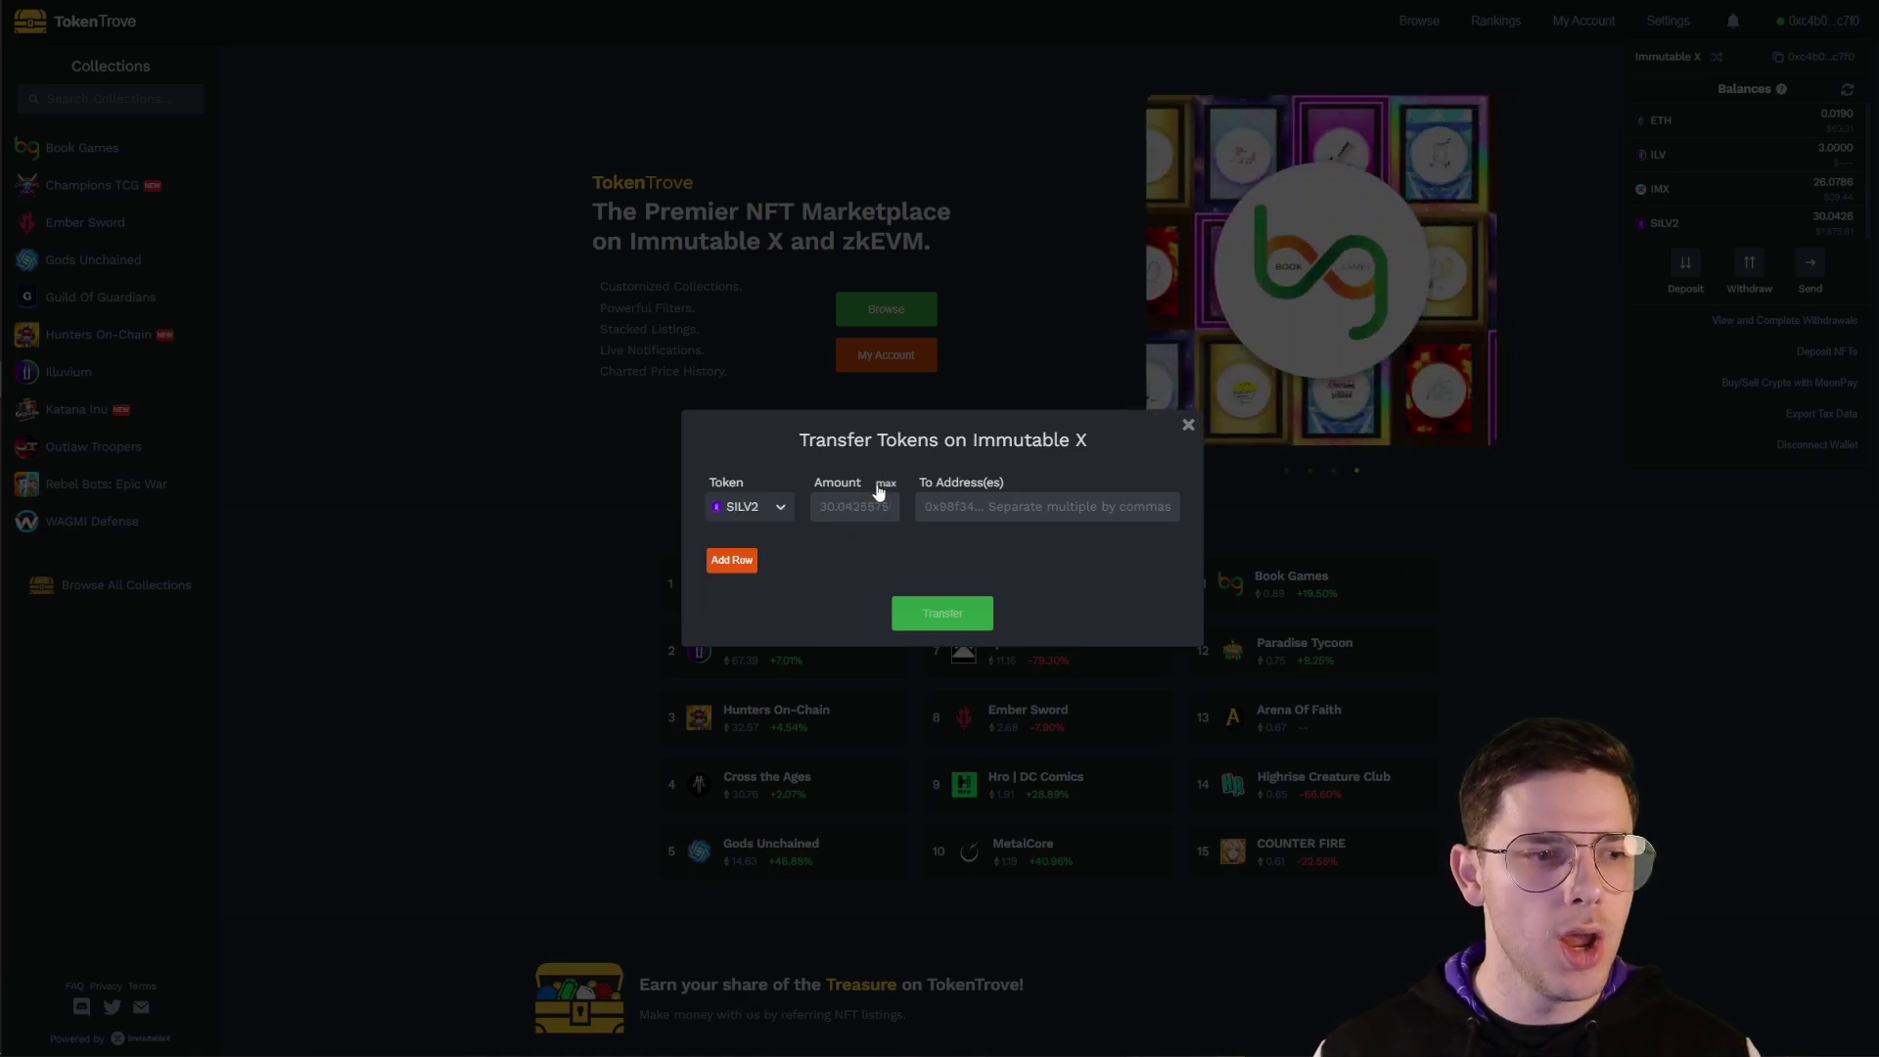
{"action": "left_click", "coordinate": [998, 506]}
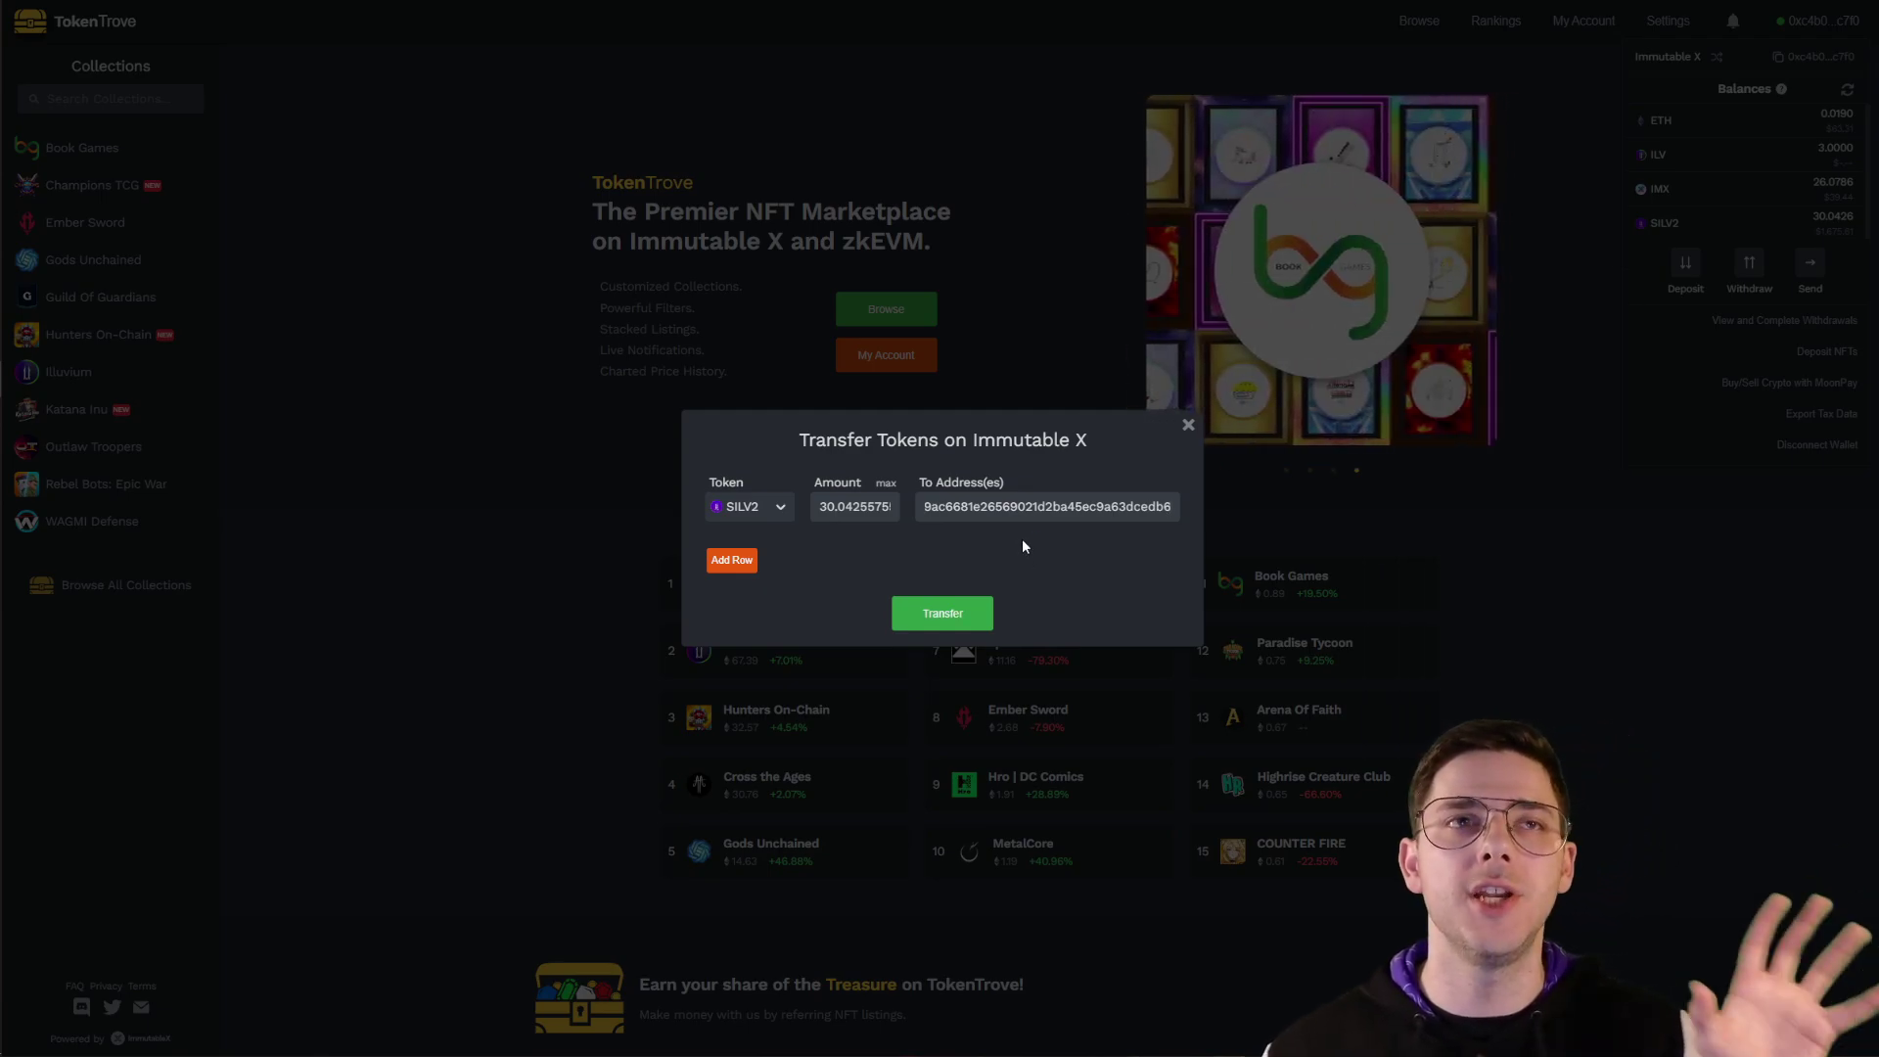
{"action": "left_click", "coordinate": [925, 614]}
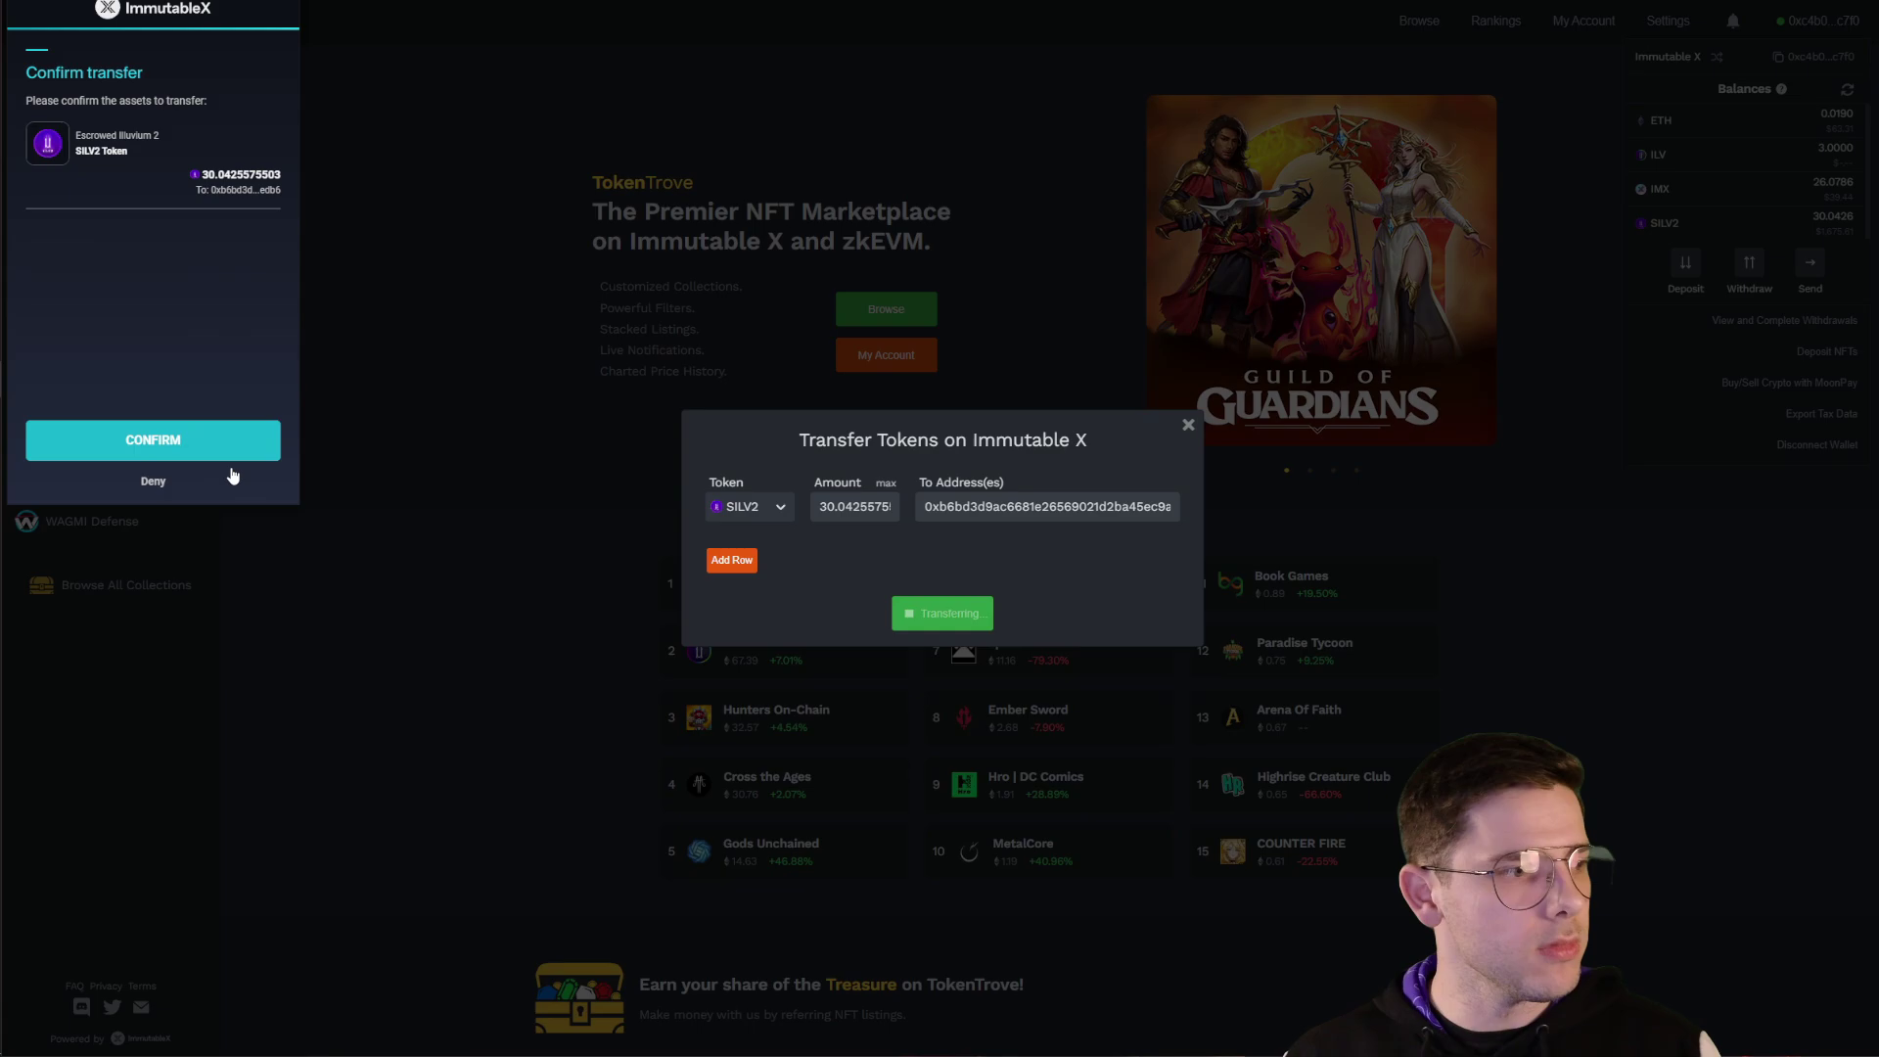
{"action": "left_click", "coordinate": [232, 459]}
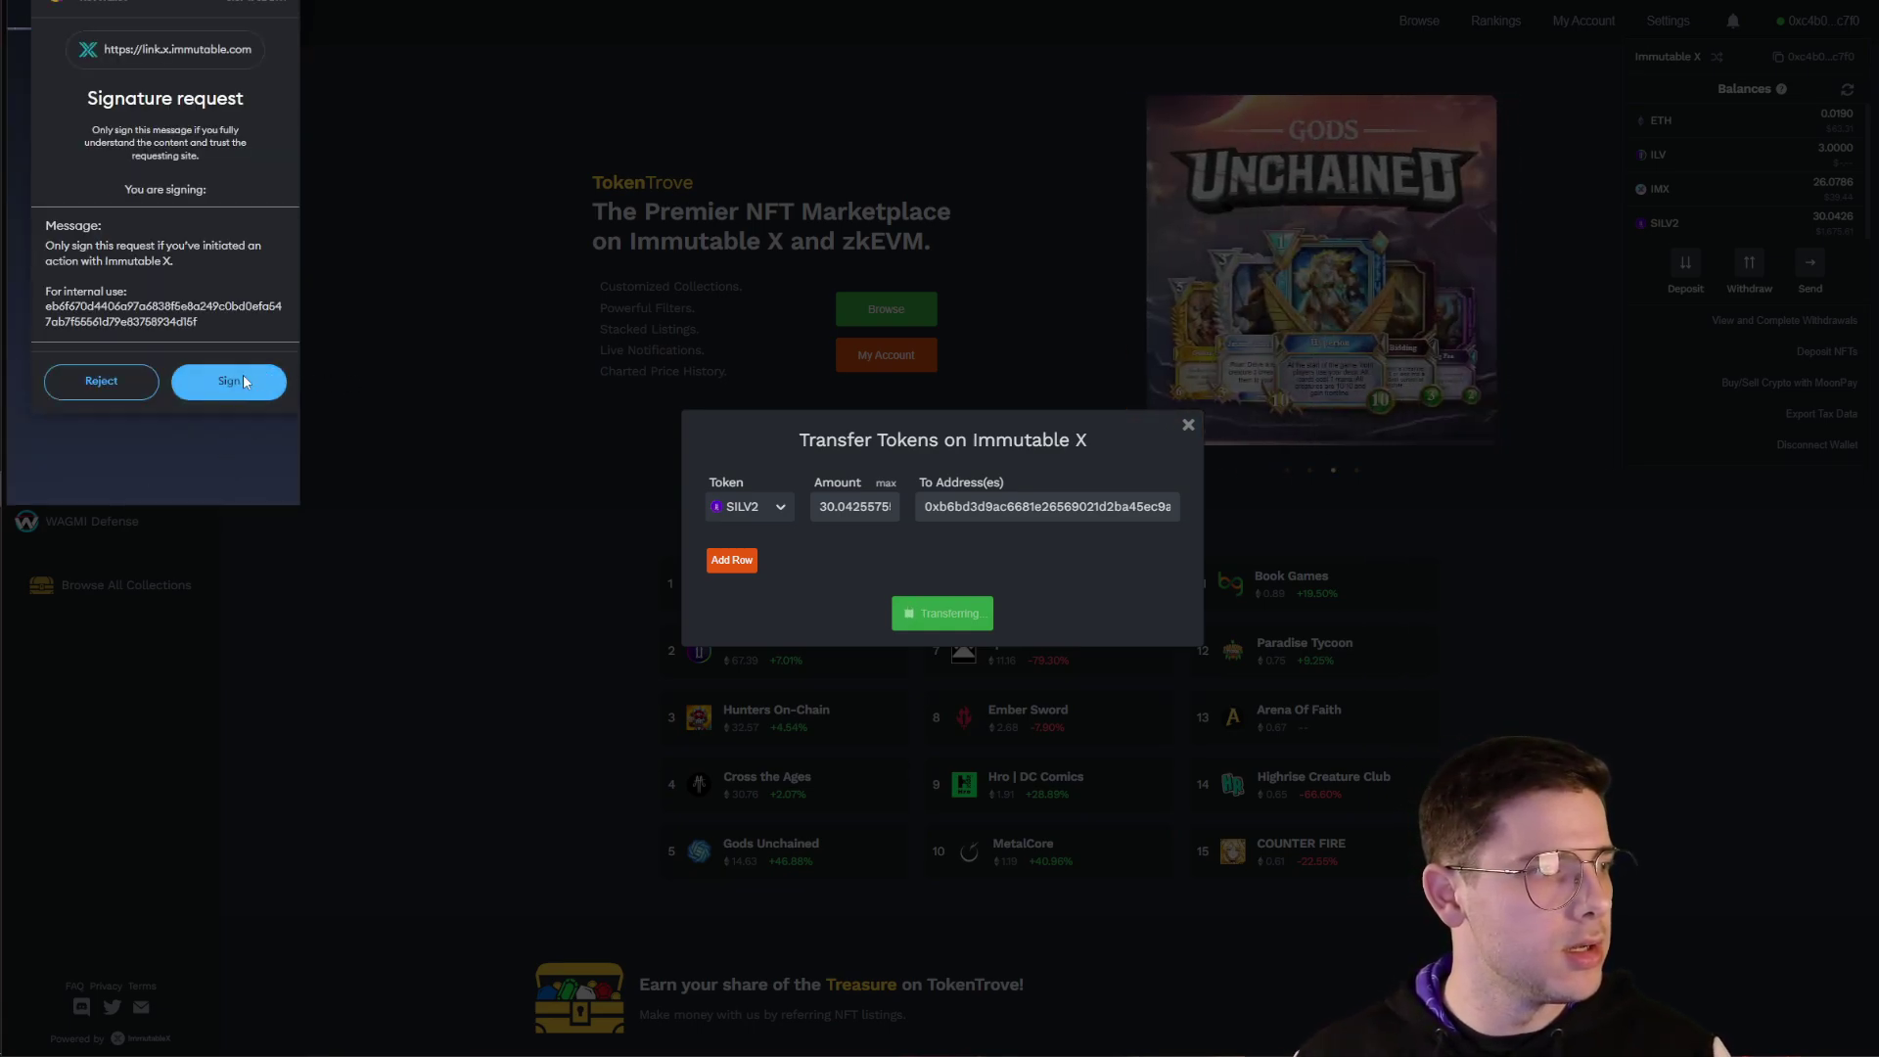
{"action": "left_click", "coordinate": [240, 379]}
{"action": "left_click", "coordinate": [174, 471]}
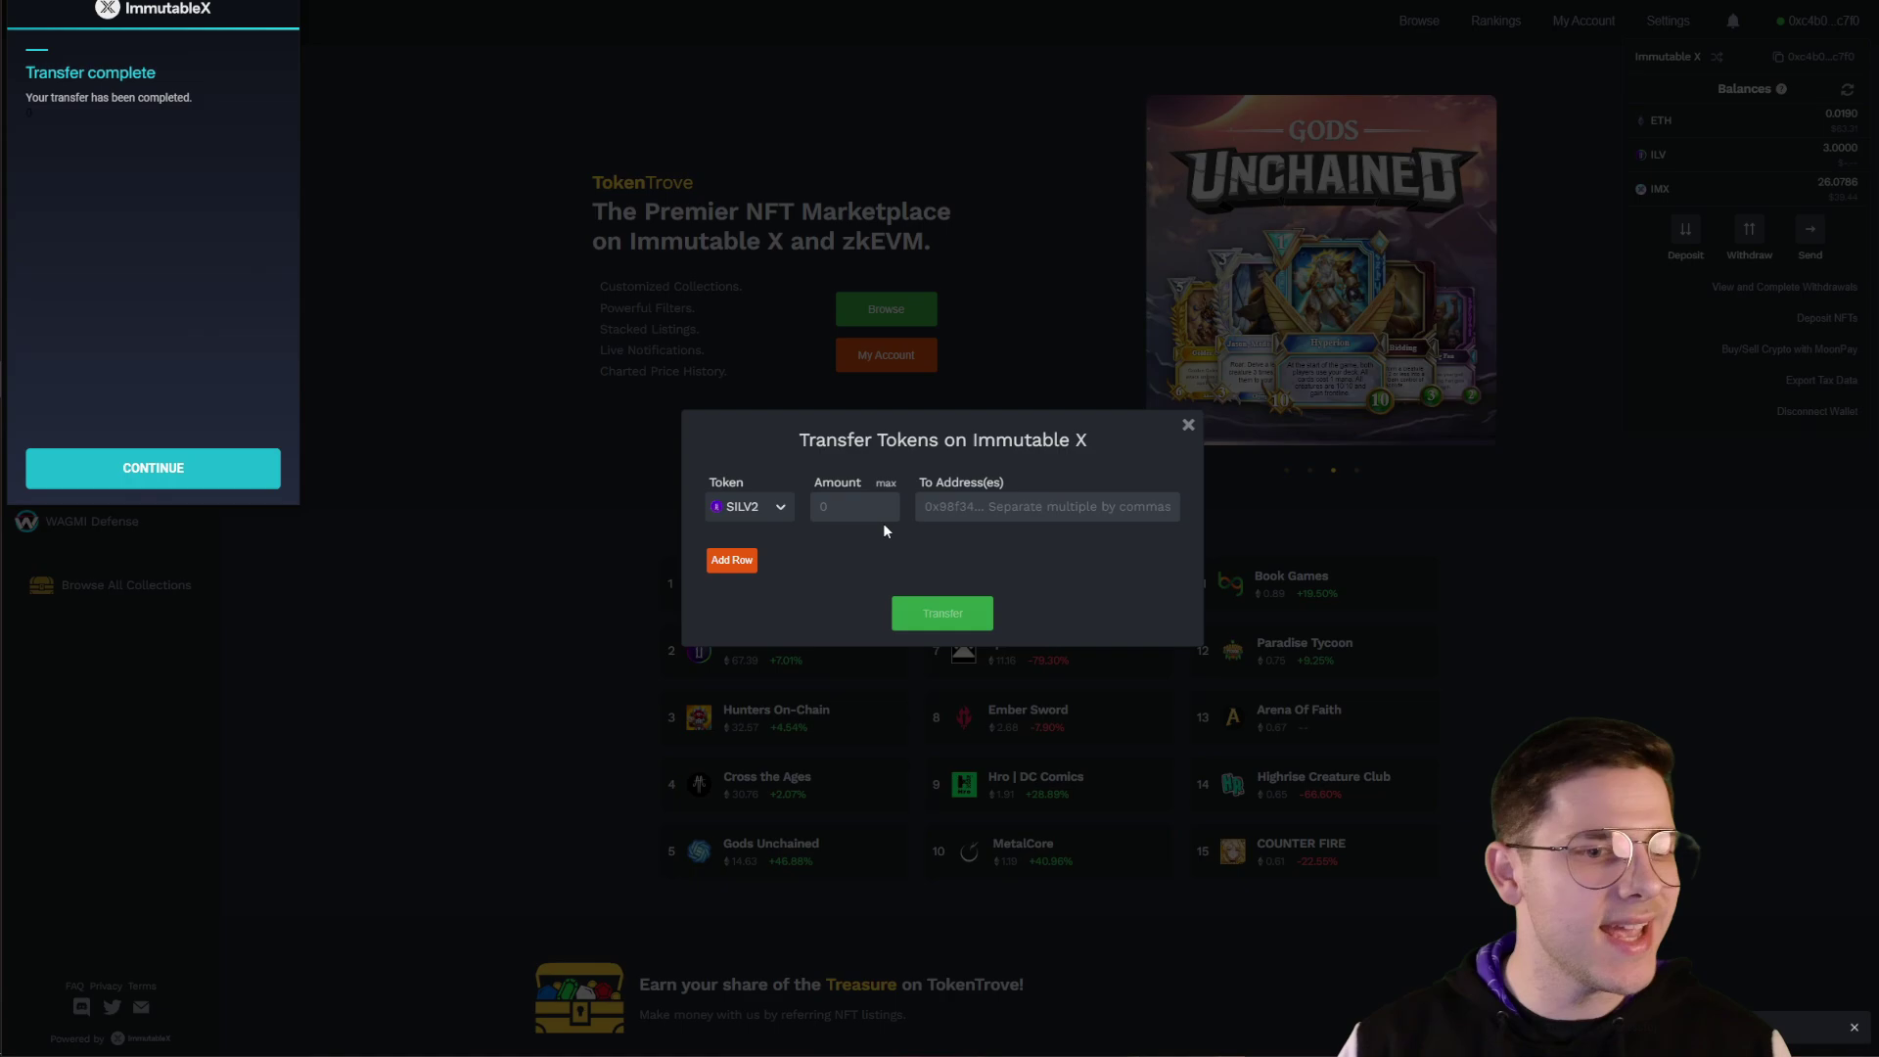
Check IlluviDex account settings, where the Passport balance shows 30.04 SILV2
{"action": "left_click", "coordinate": [1188, 427]}
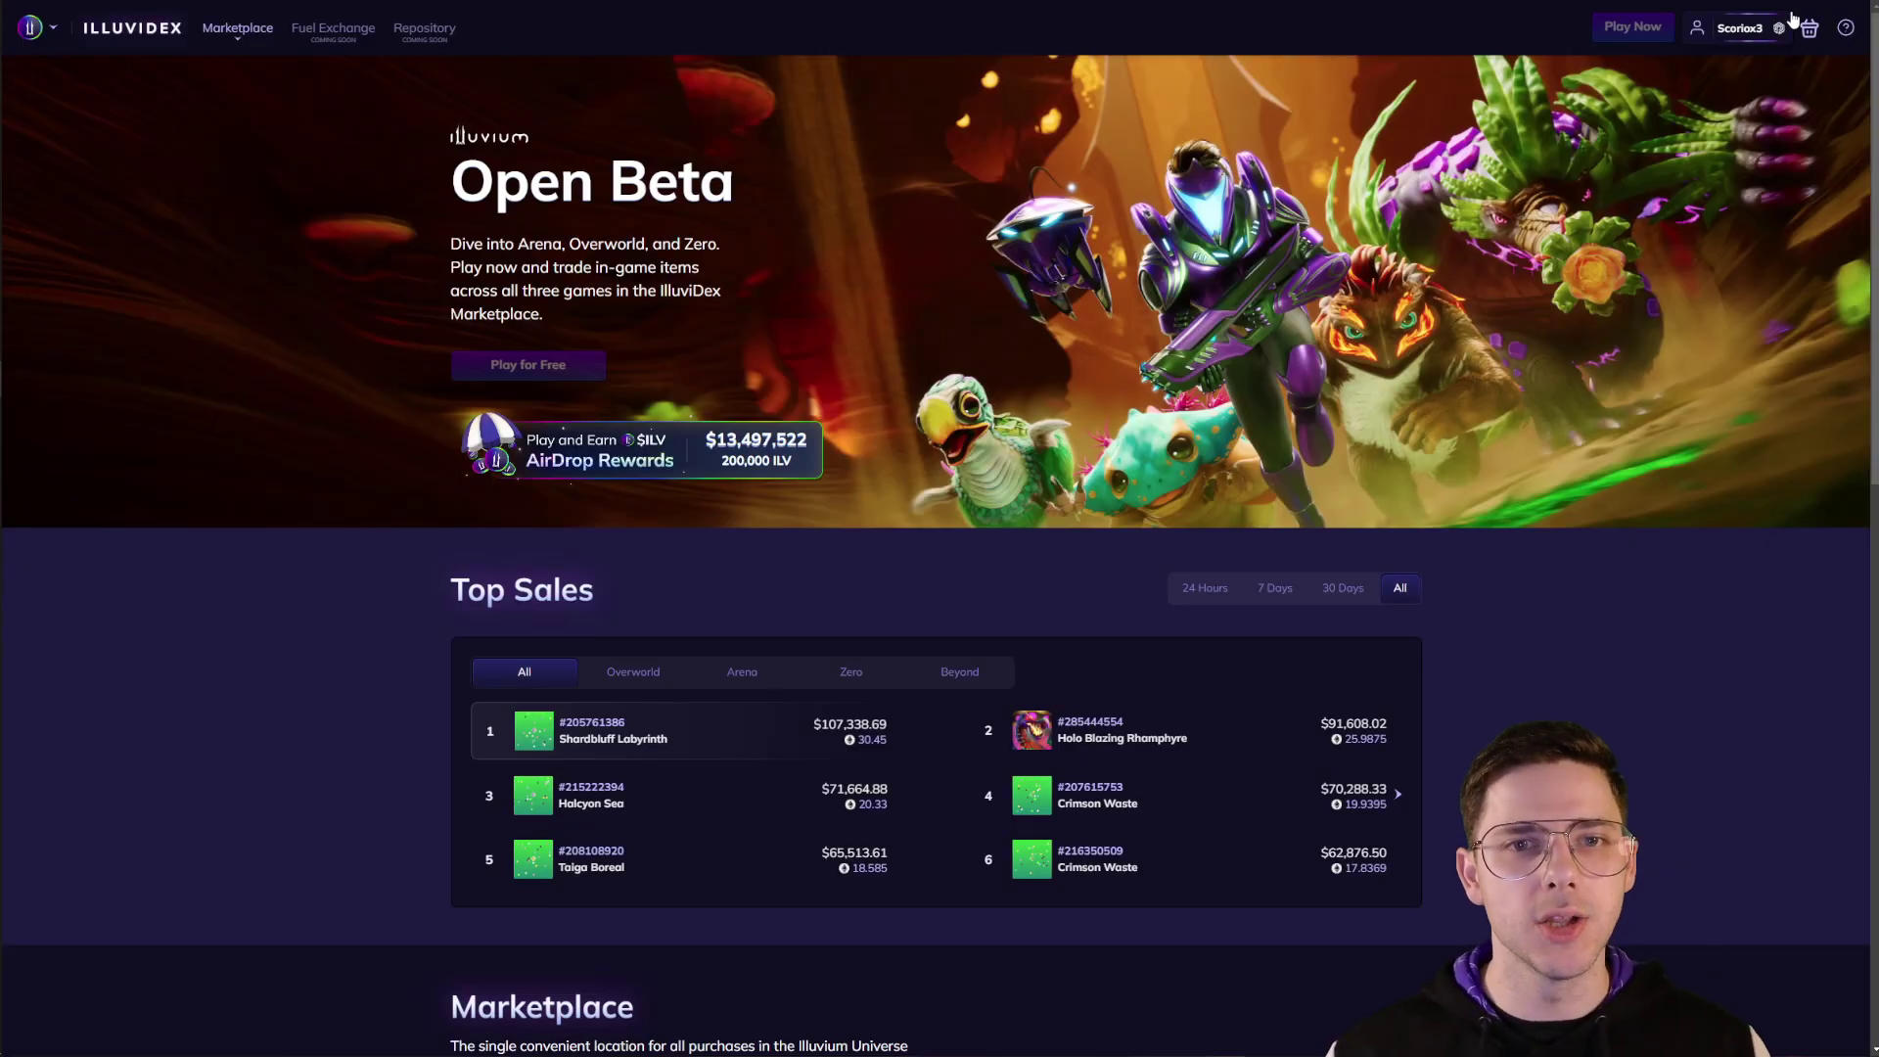
{"action": "left_click", "coordinate": [1763, 26]}
{"action": "left_click", "coordinate": [1556, 85]}
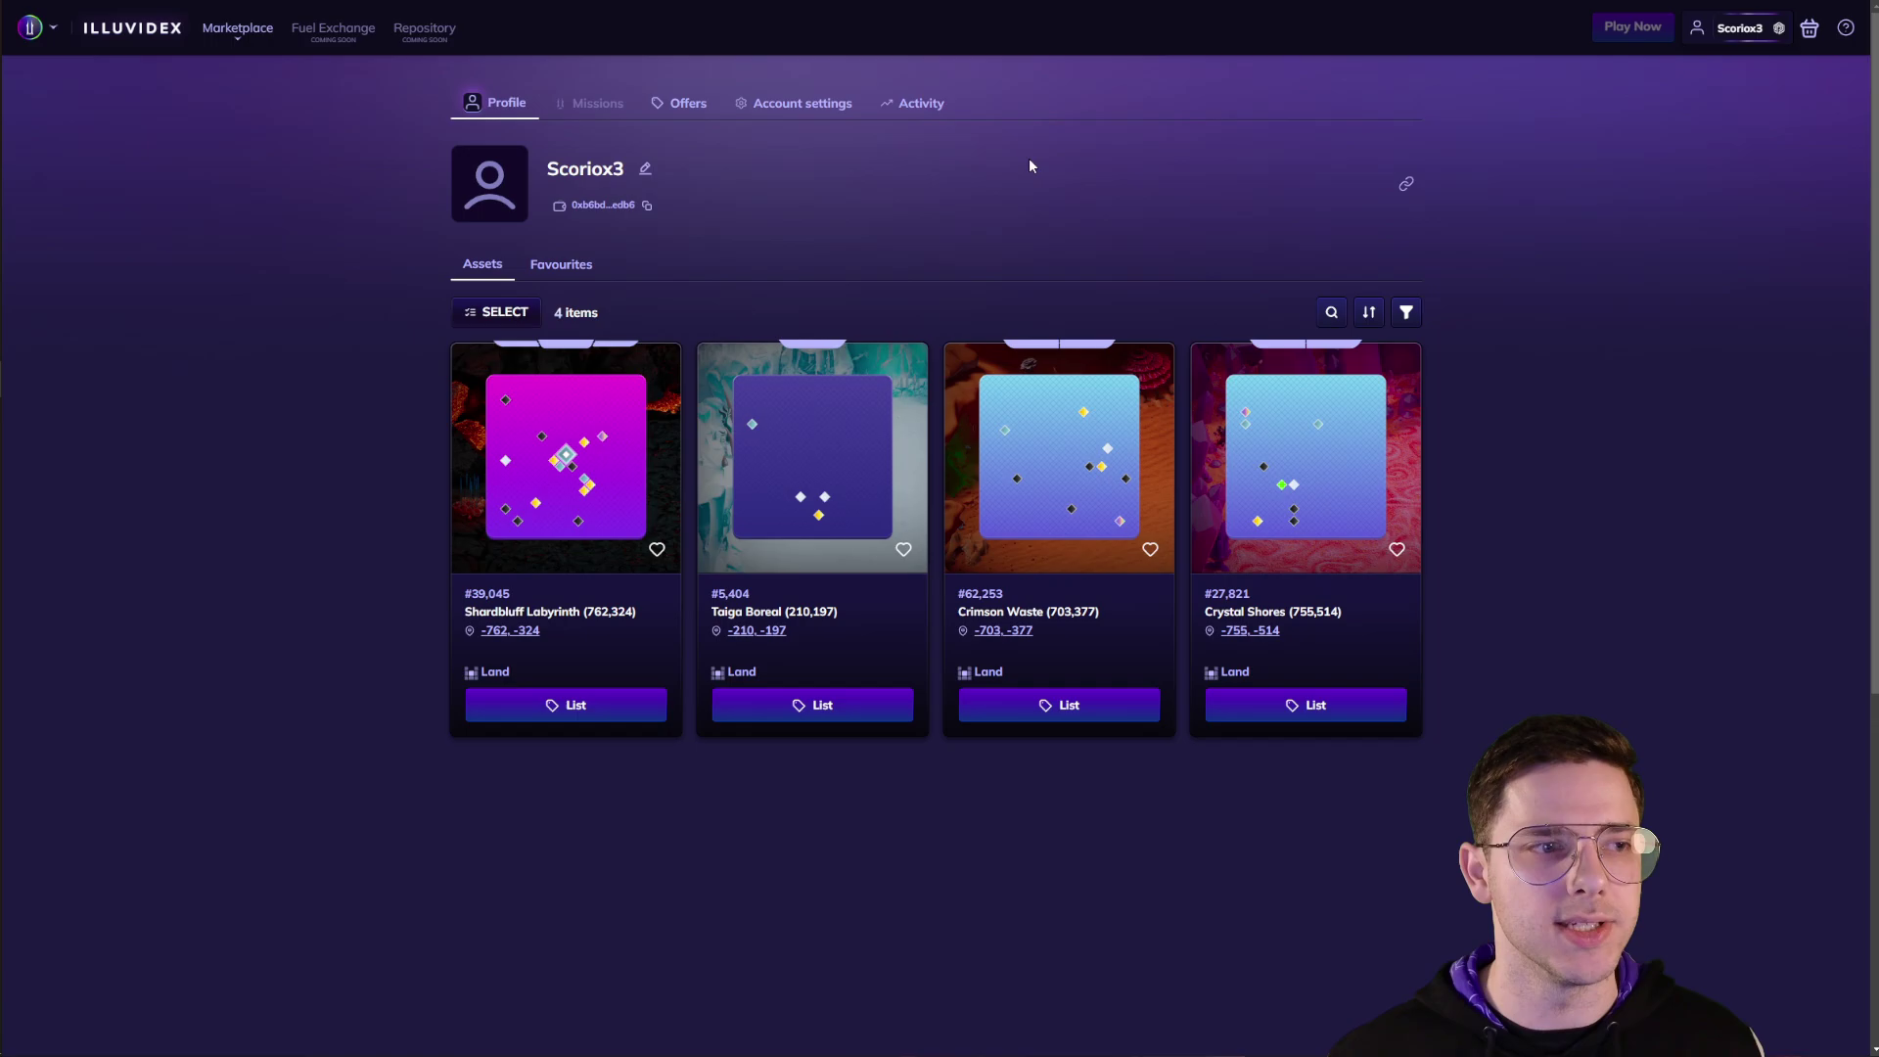
{"action": "left_click", "coordinate": [831, 109]}
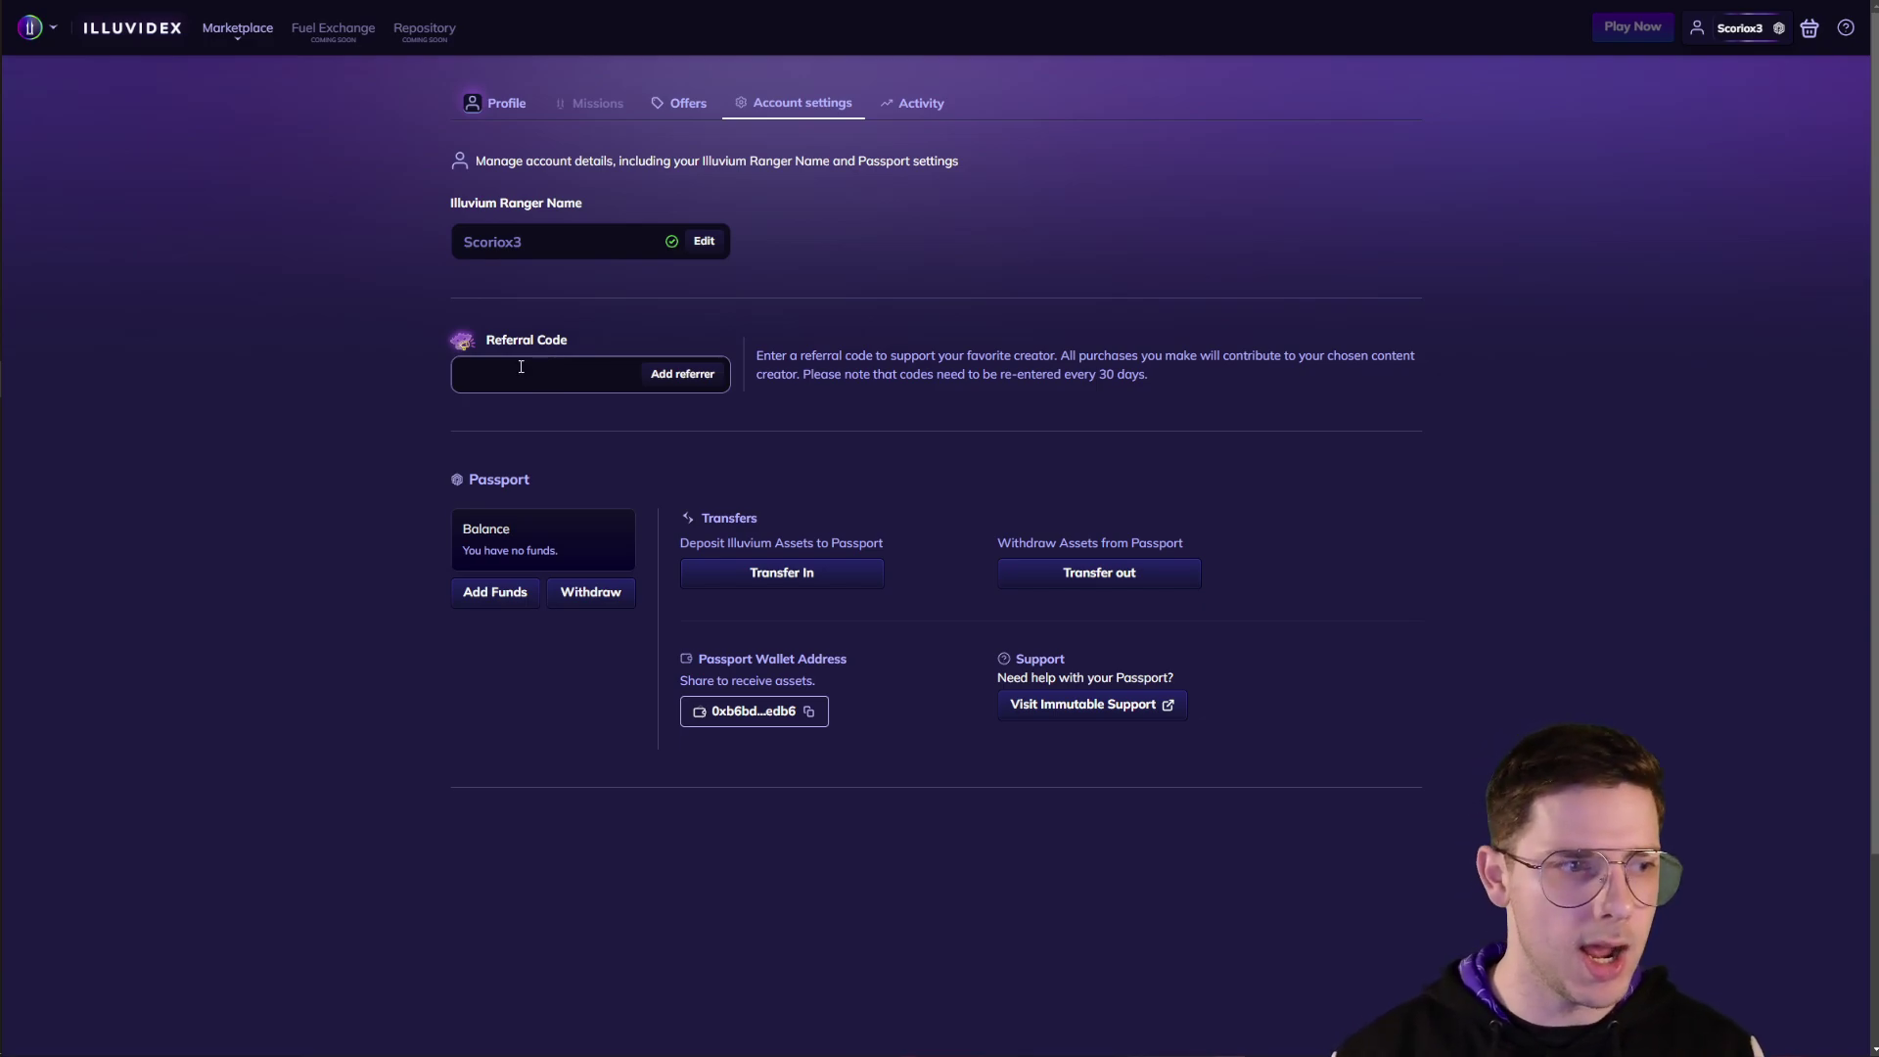
{"action": "type", "text": "scoriox"}
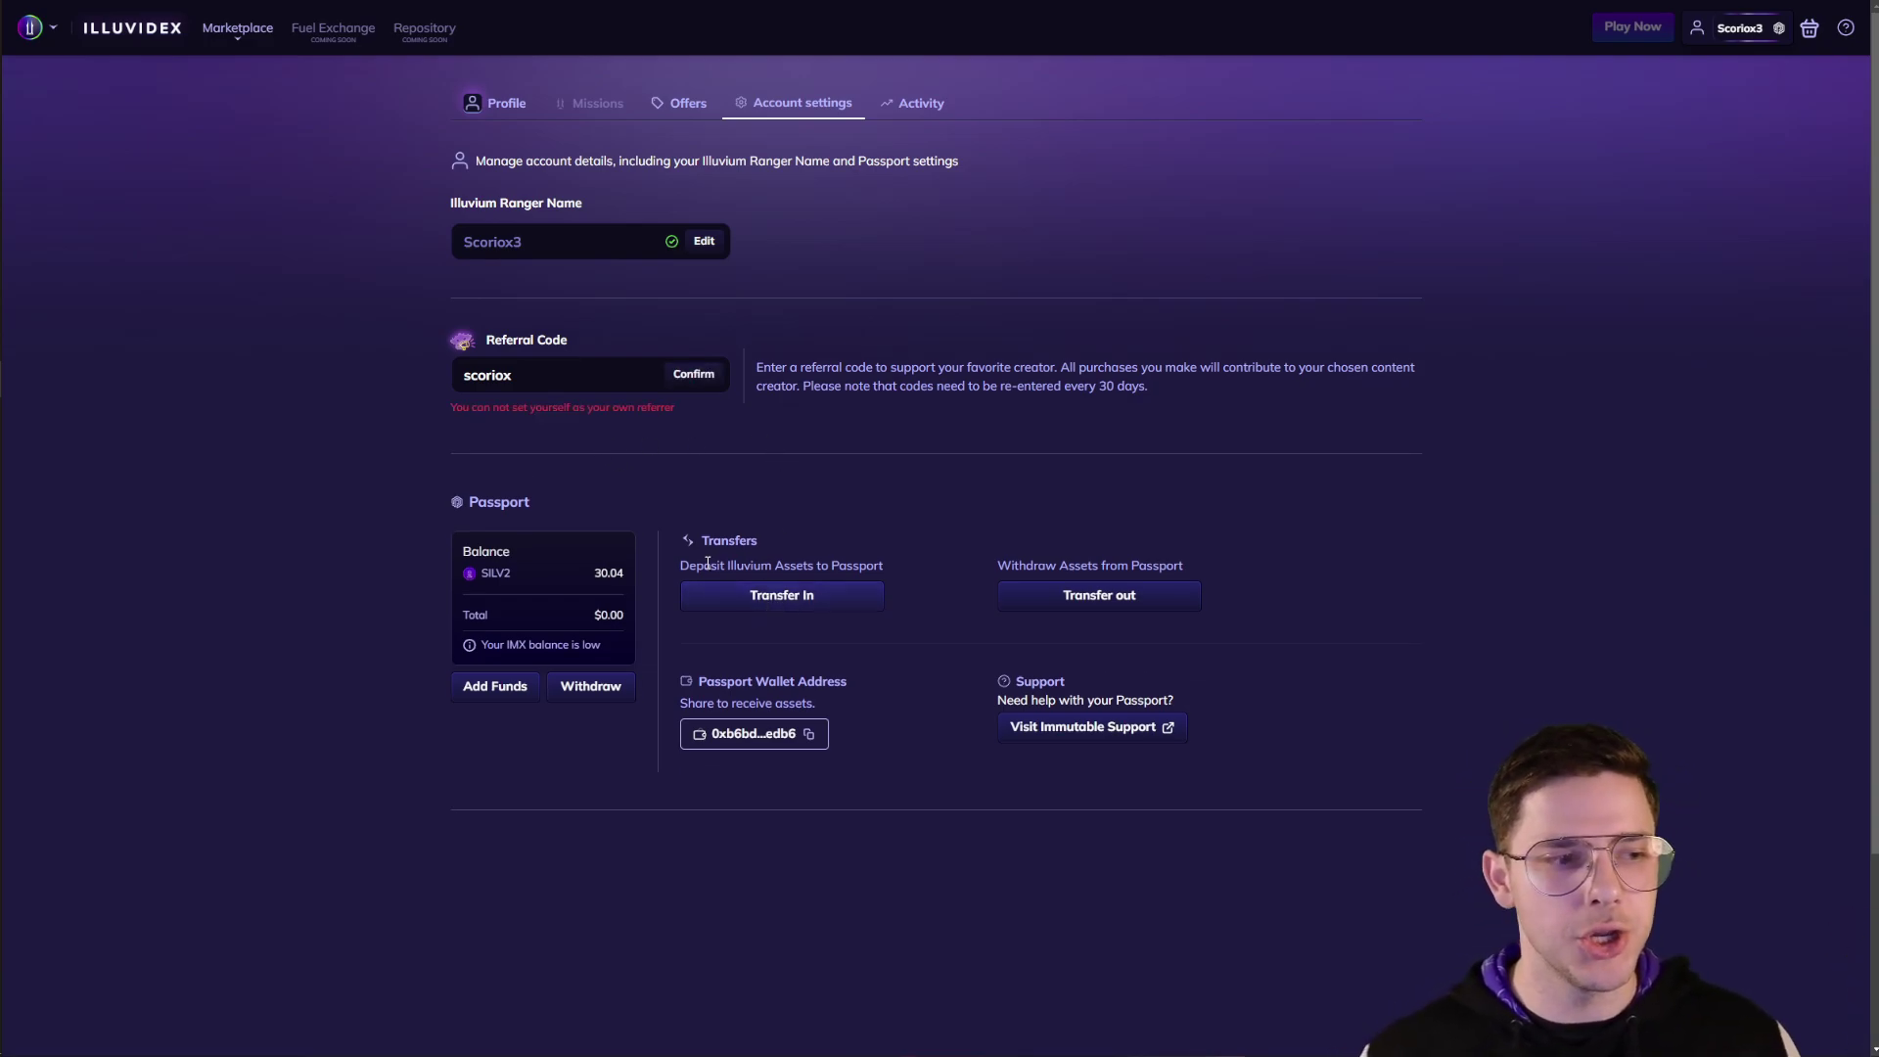
{"action": "left_click_drag", "start_coordinate": [701, 564], "coordinate": [792, 564]}
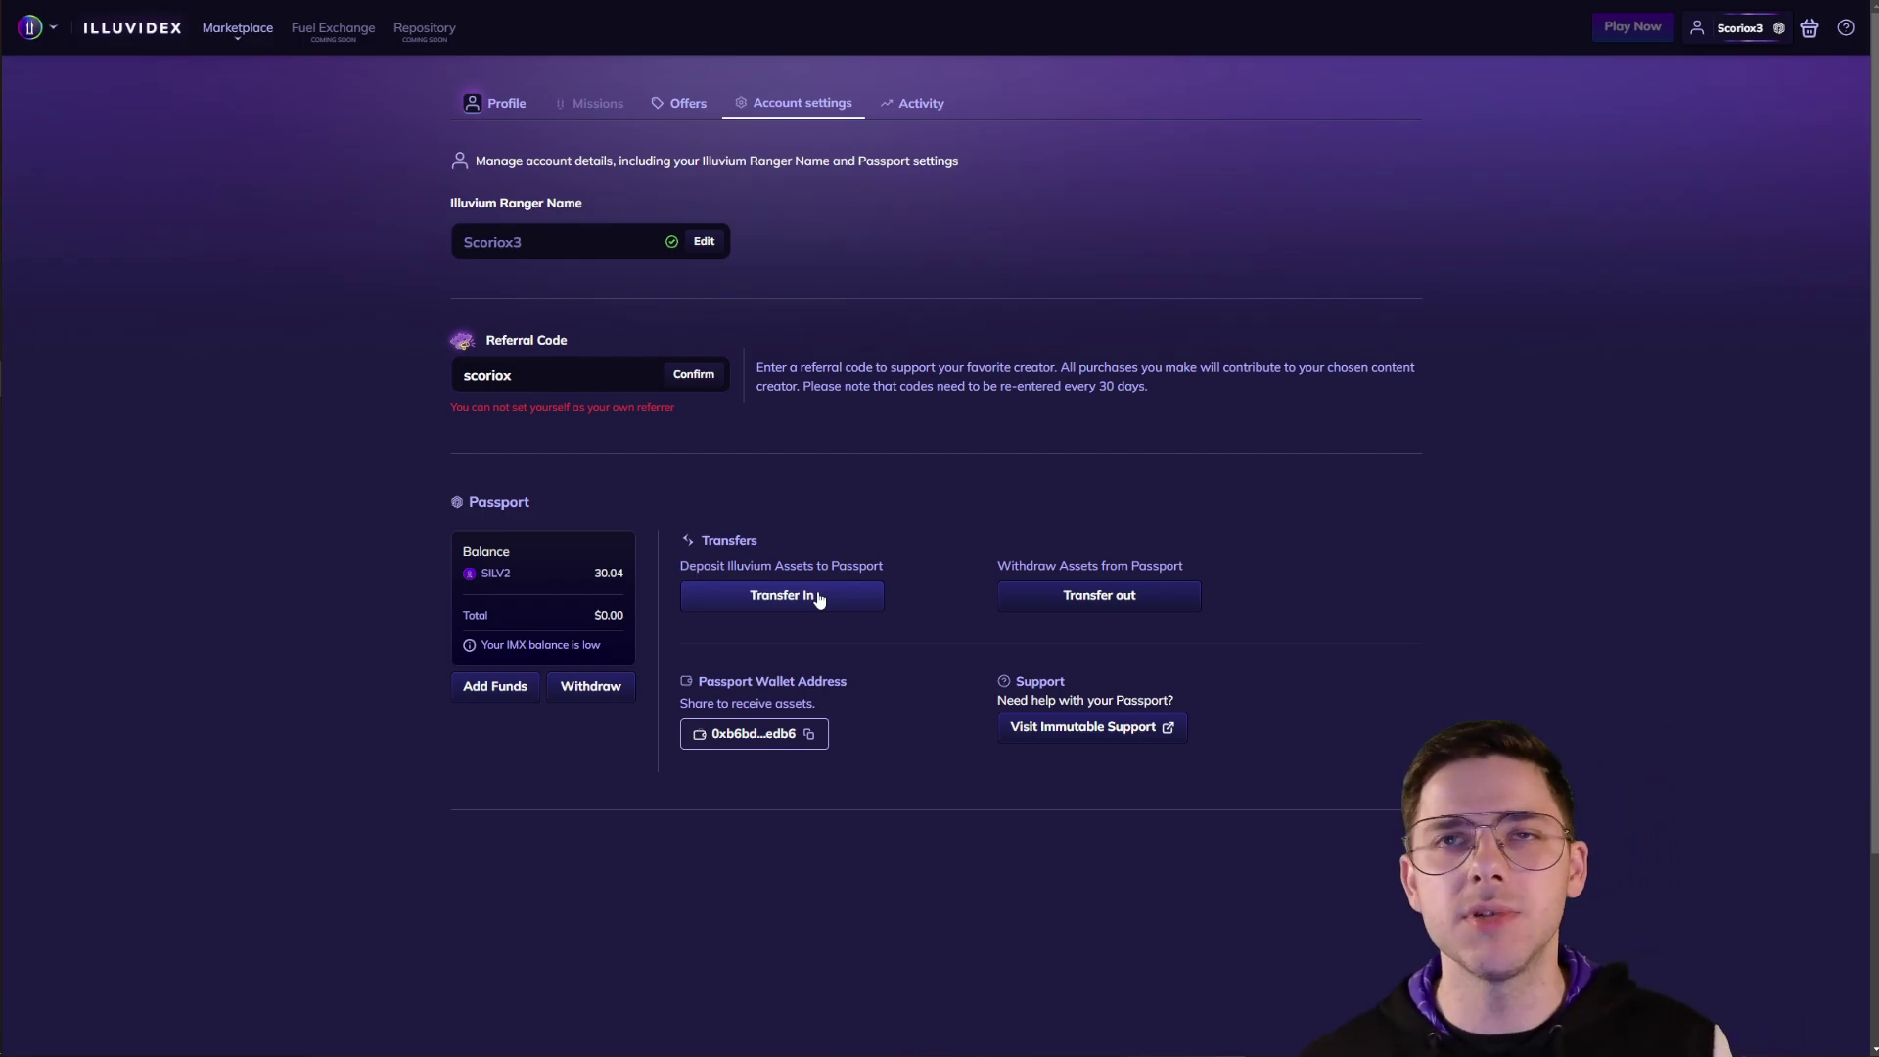
View the Manual Transfer address and QR code under Transfer In
{"action": "left_click", "coordinate": [819, 595]}
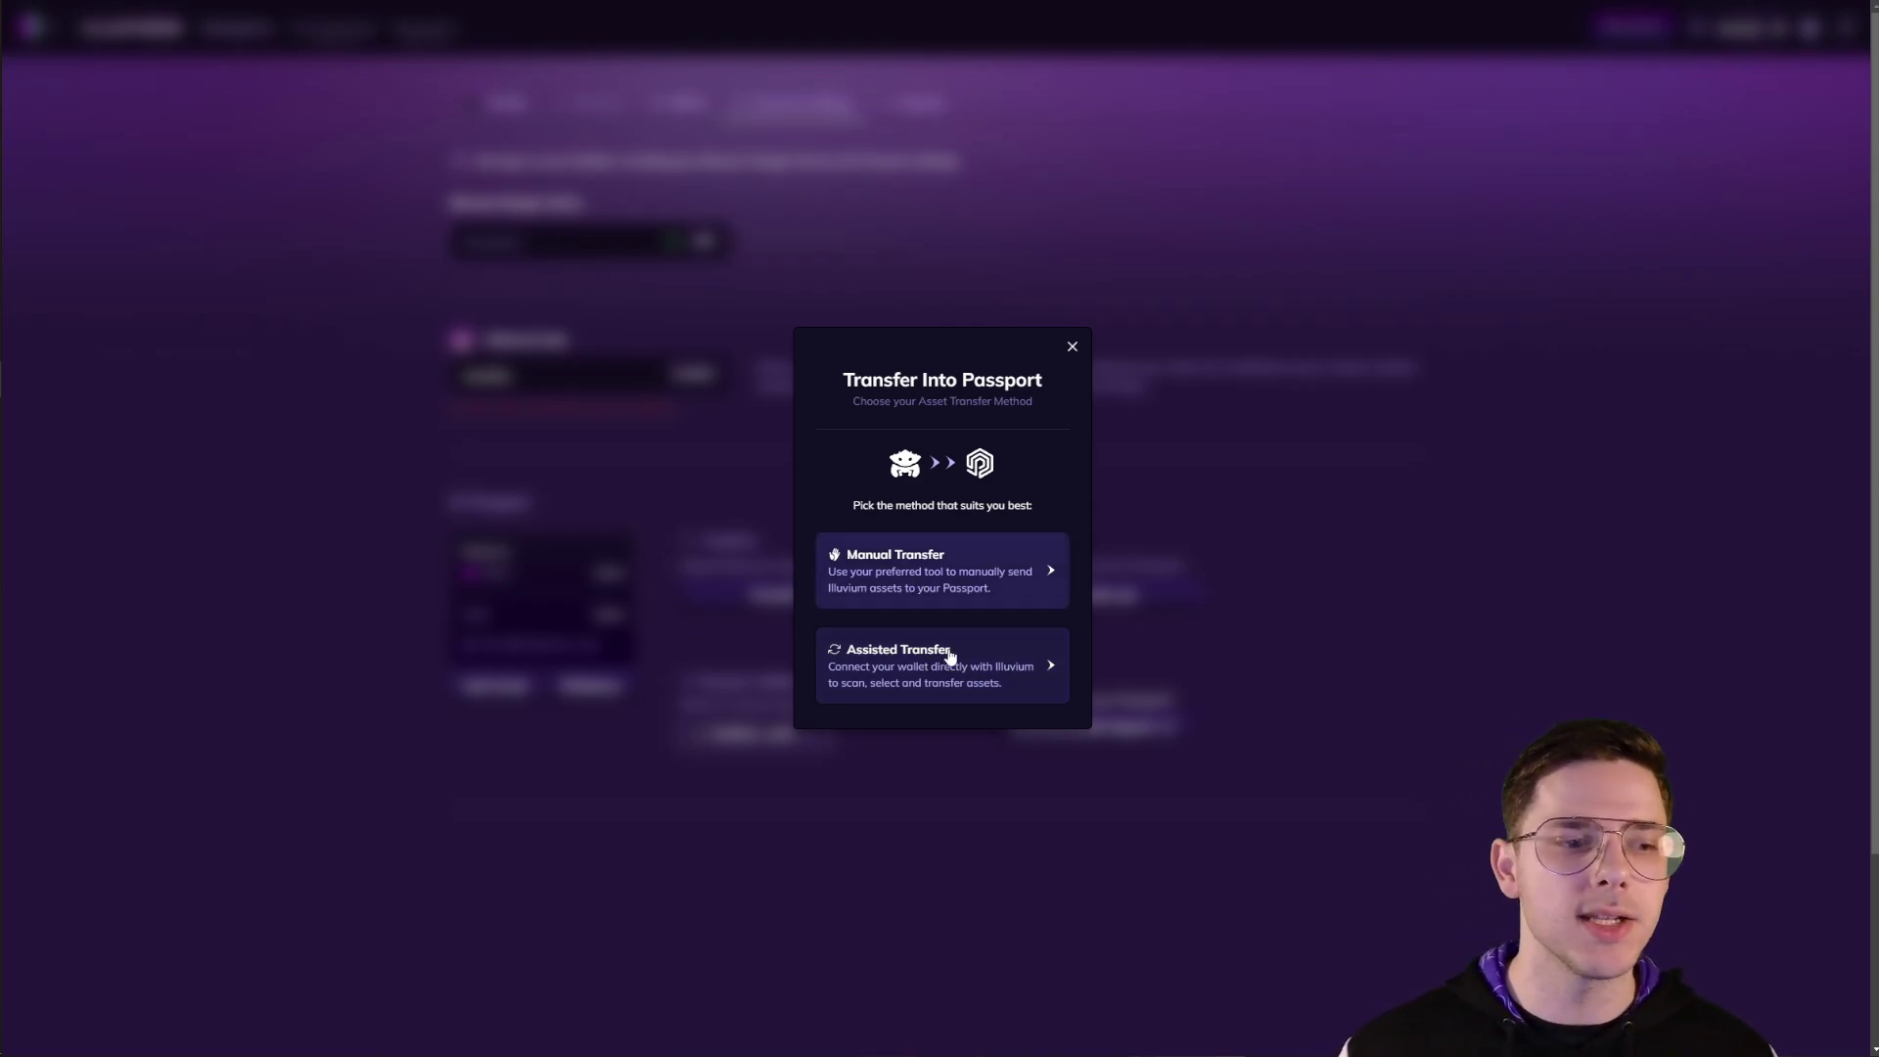
{"action": "left_click", "coordinate": [972, 585]}
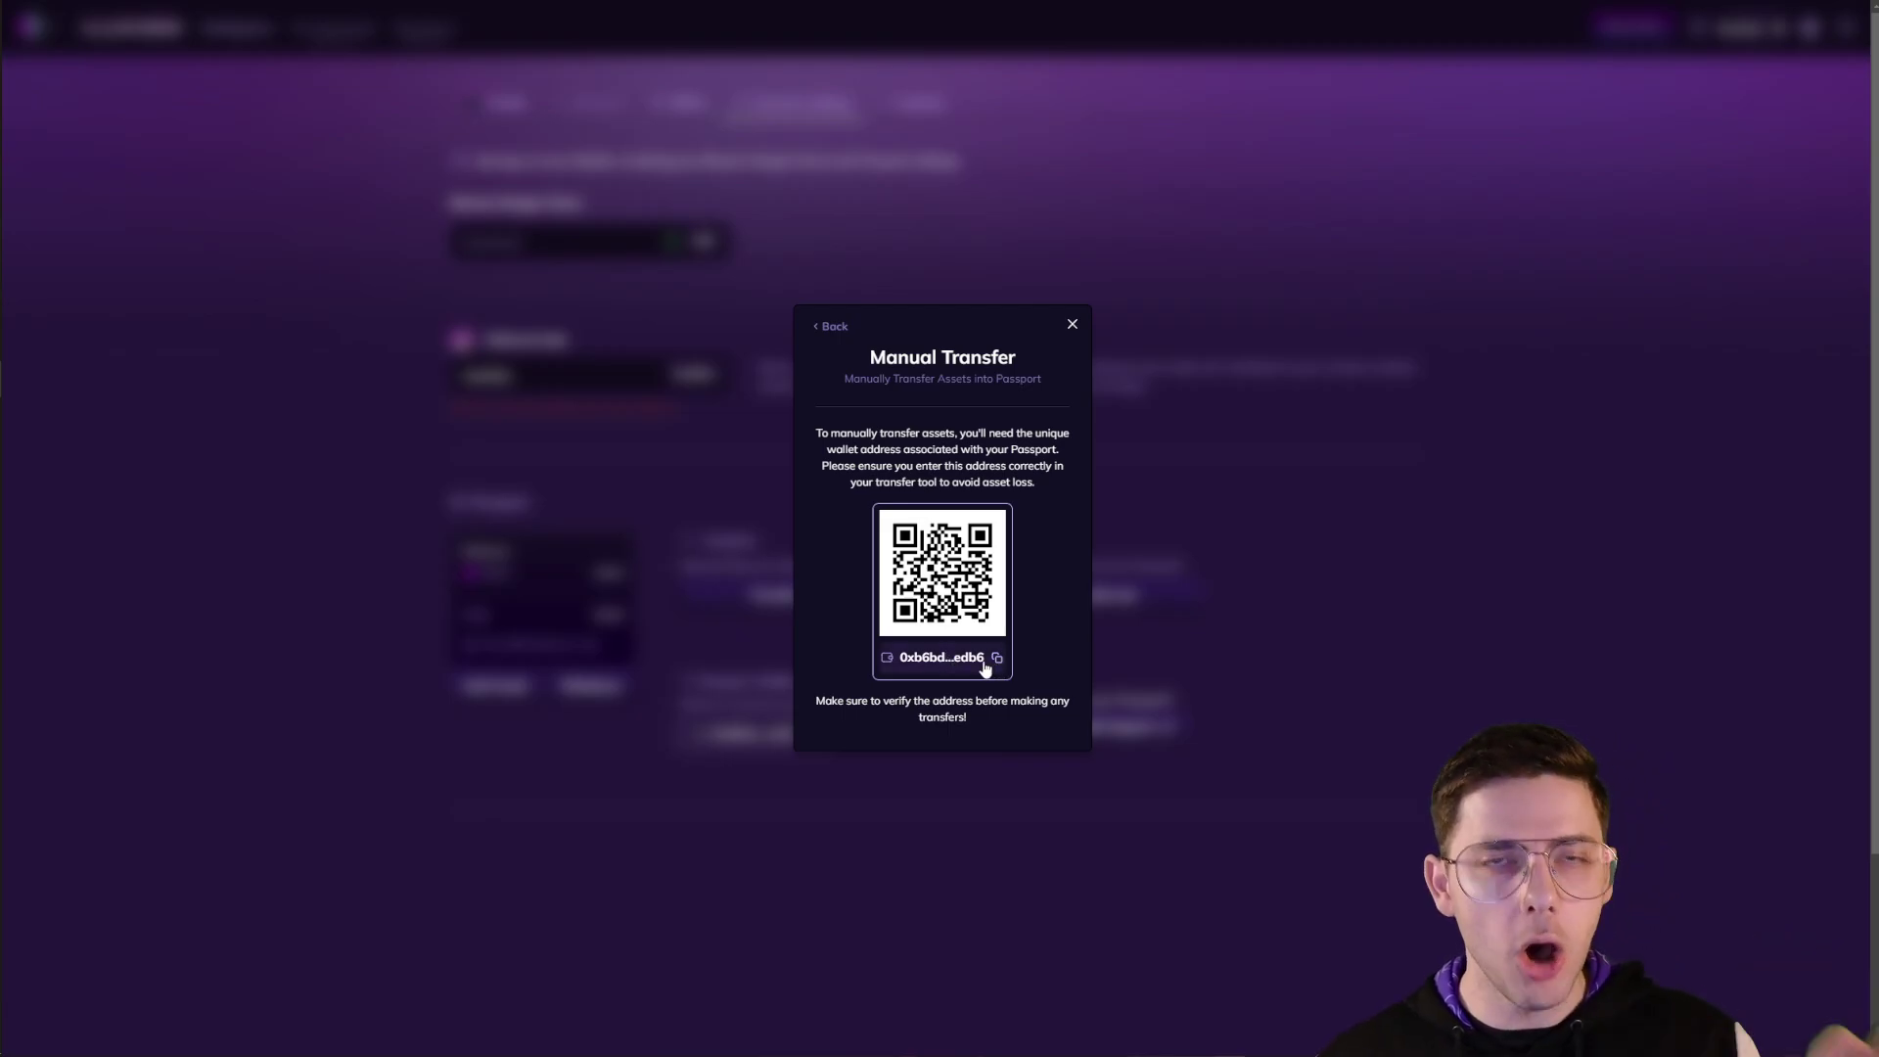
{"action": "left_click", "coordinate": [1072, 323]}
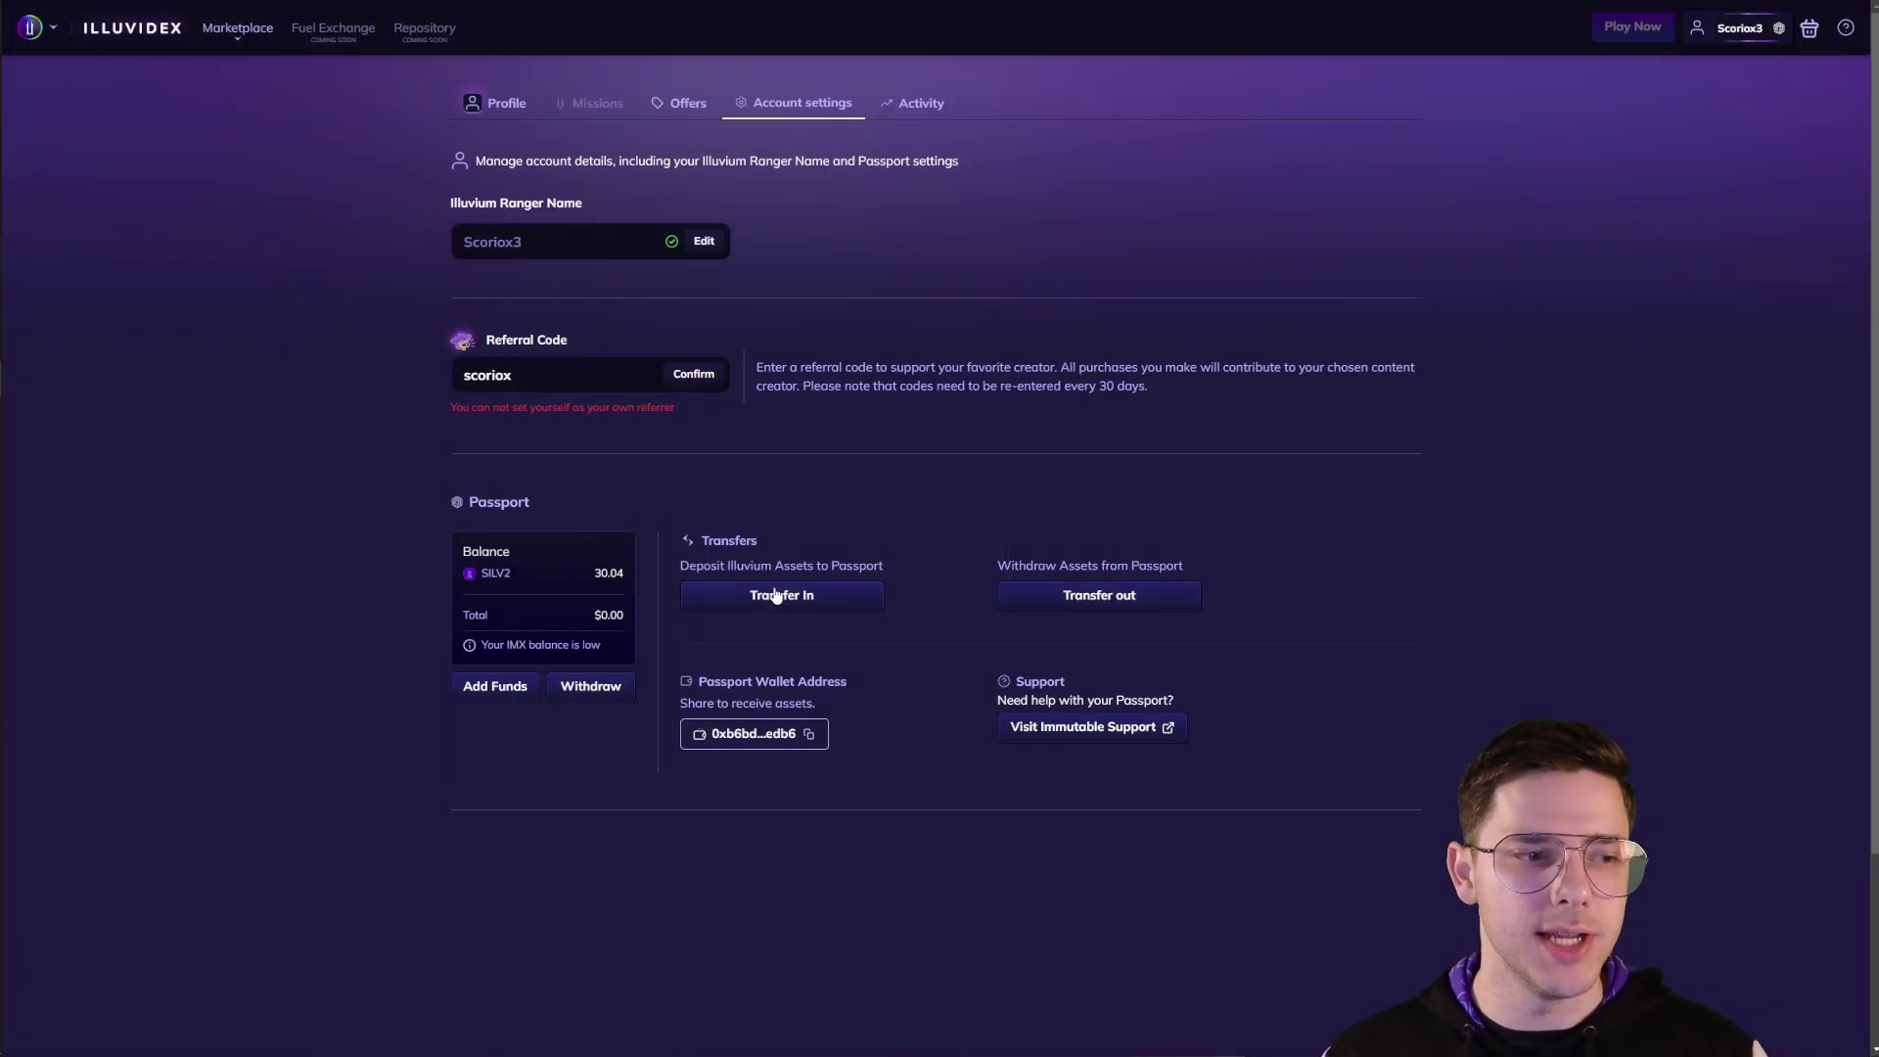
Choose Assisted Transfer and connect the MetaMask account, listing its 1435 assets
{"action": "left_click", "coordinate": [840, 599]}
{"action": "left_click", "coordinate": [898, 653]}
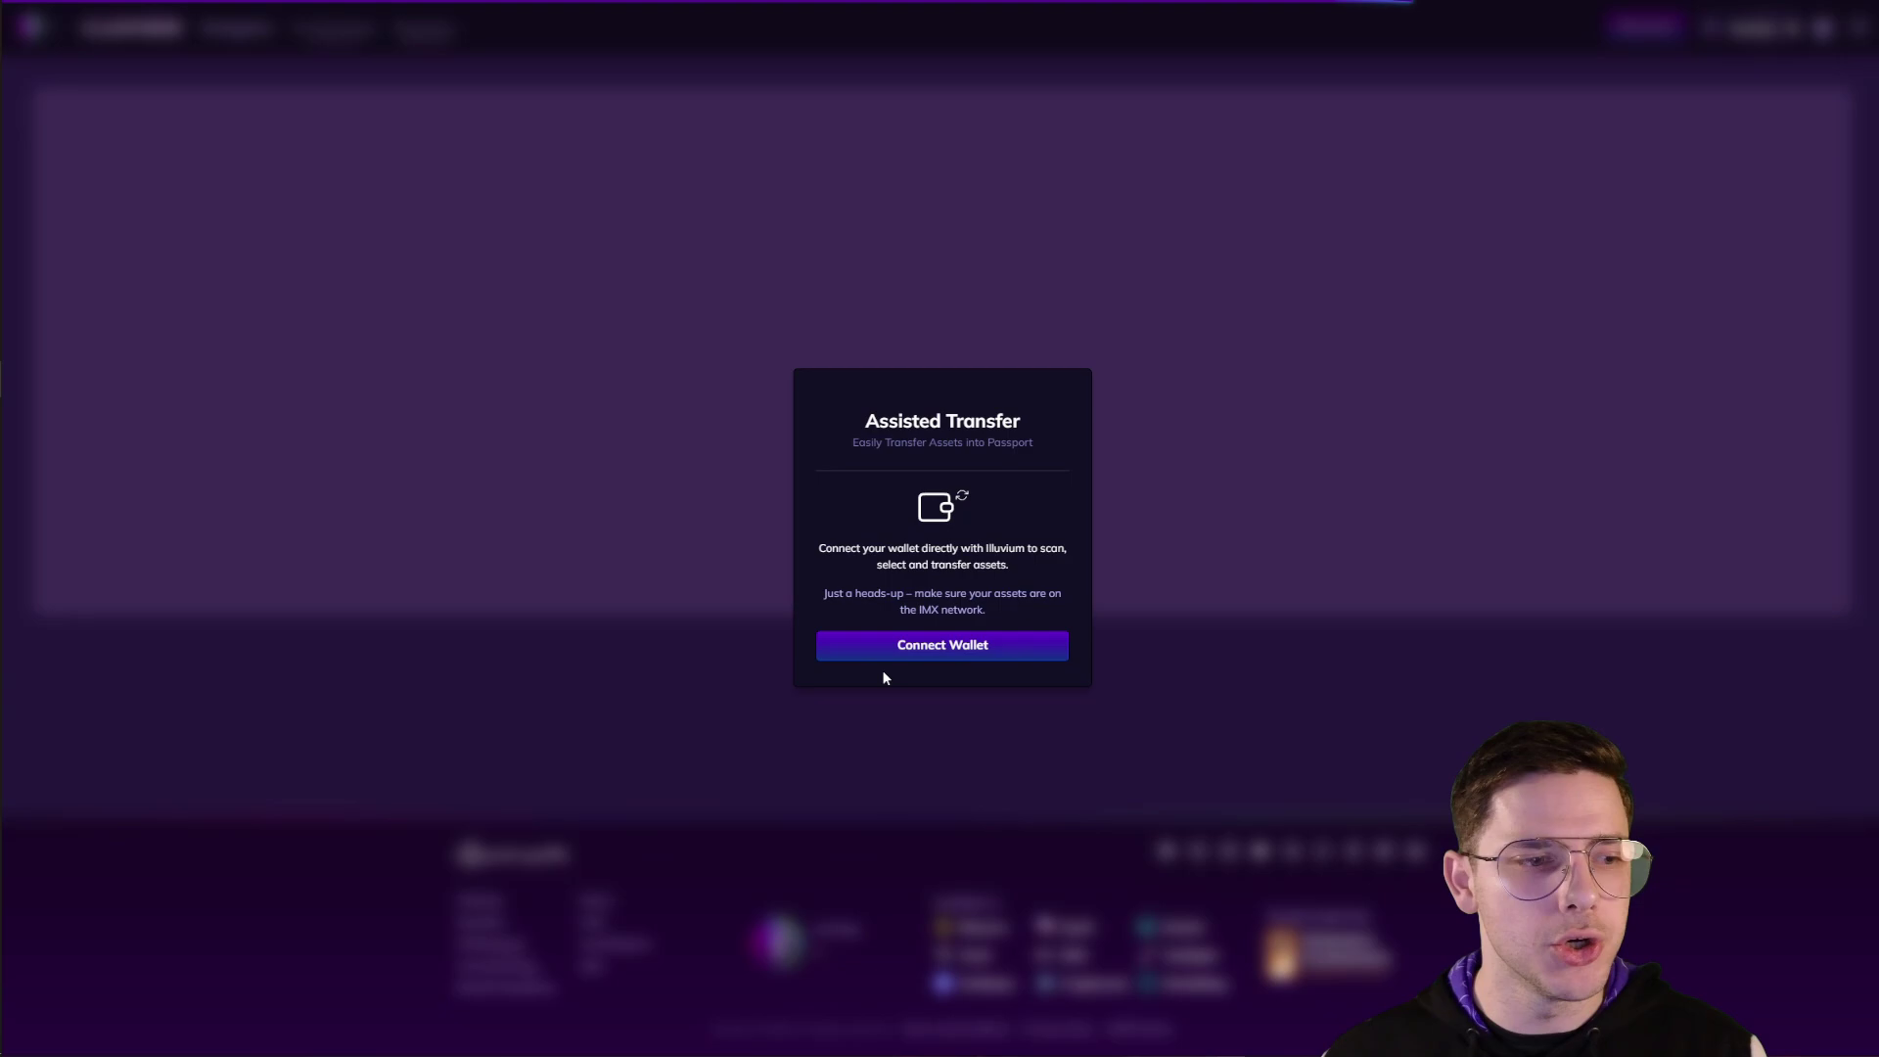
{"action": "left_click", "coordinate": [914, 654]}
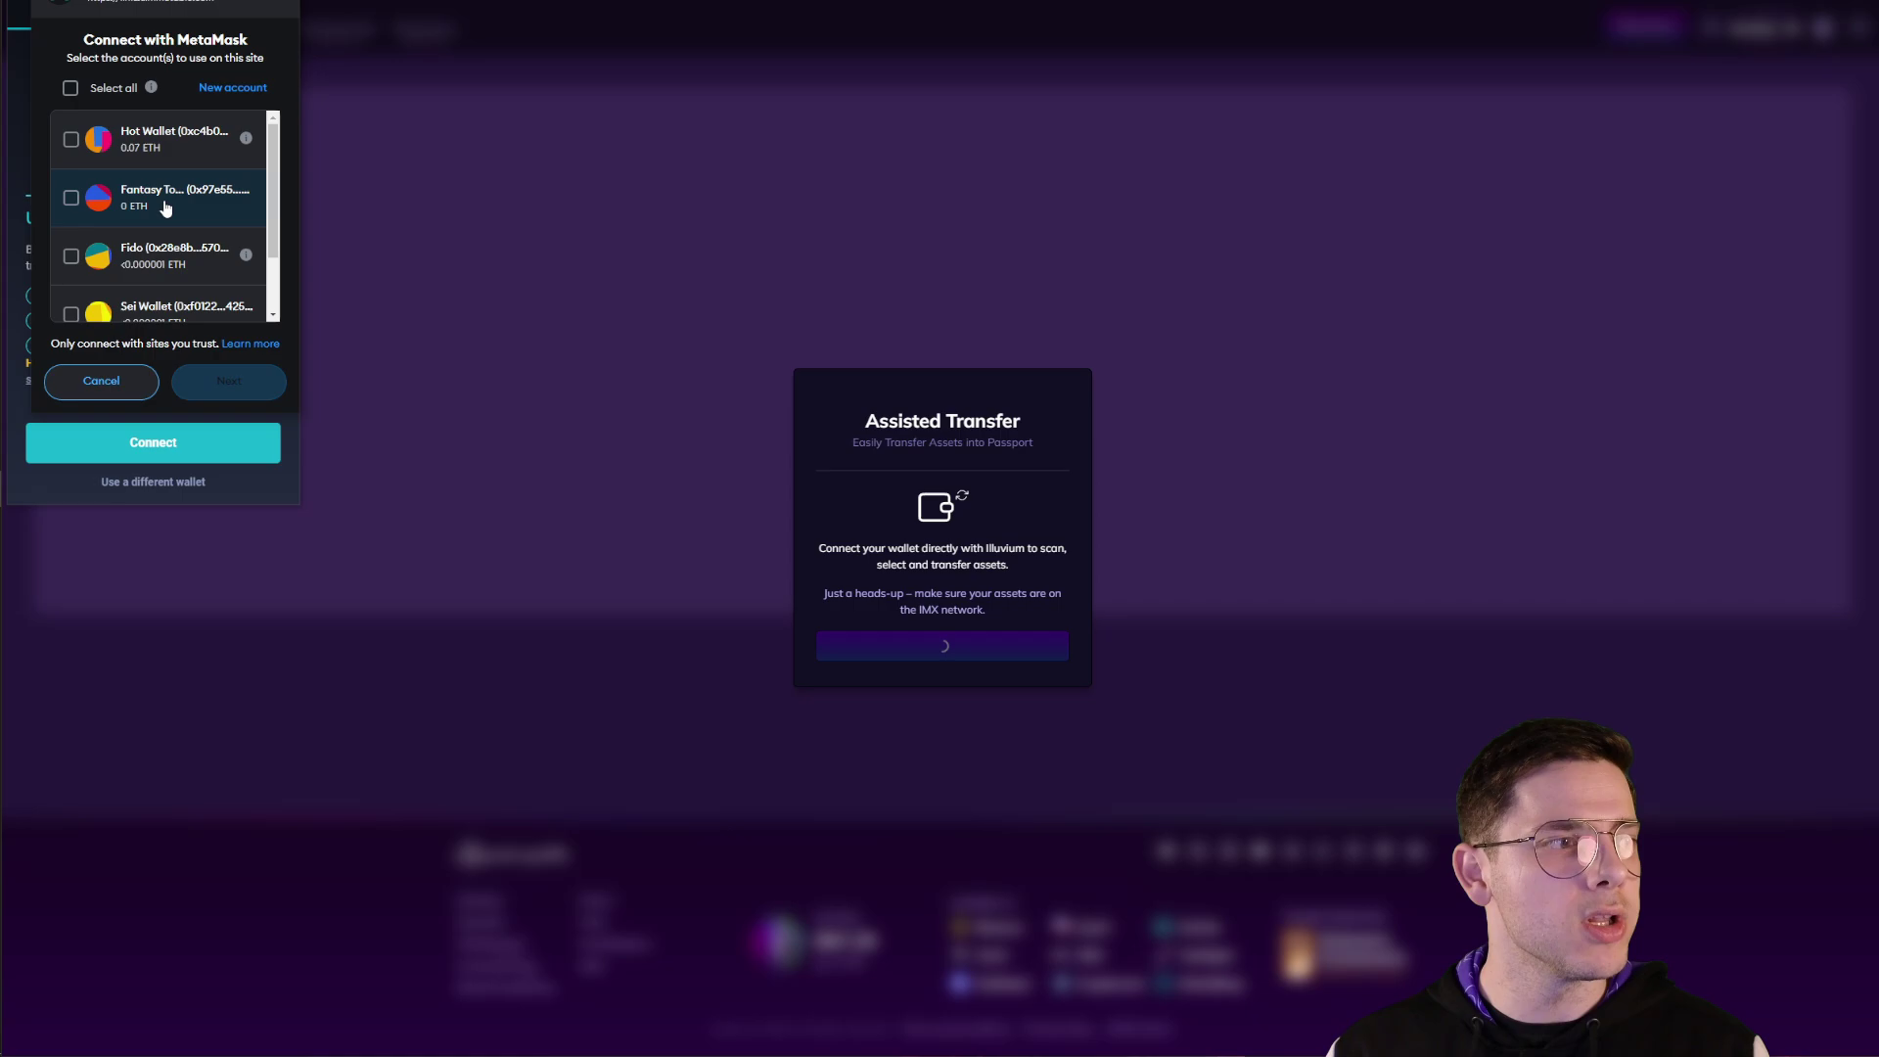
{"action": "scroll", "coordinate": [165, 209], "scroll_direction": "down", "scroll_amount": 1}
{"action": "scroll", "coordinate": [163, 279], "scroll_direction": "up", "scroll_amount": 2}
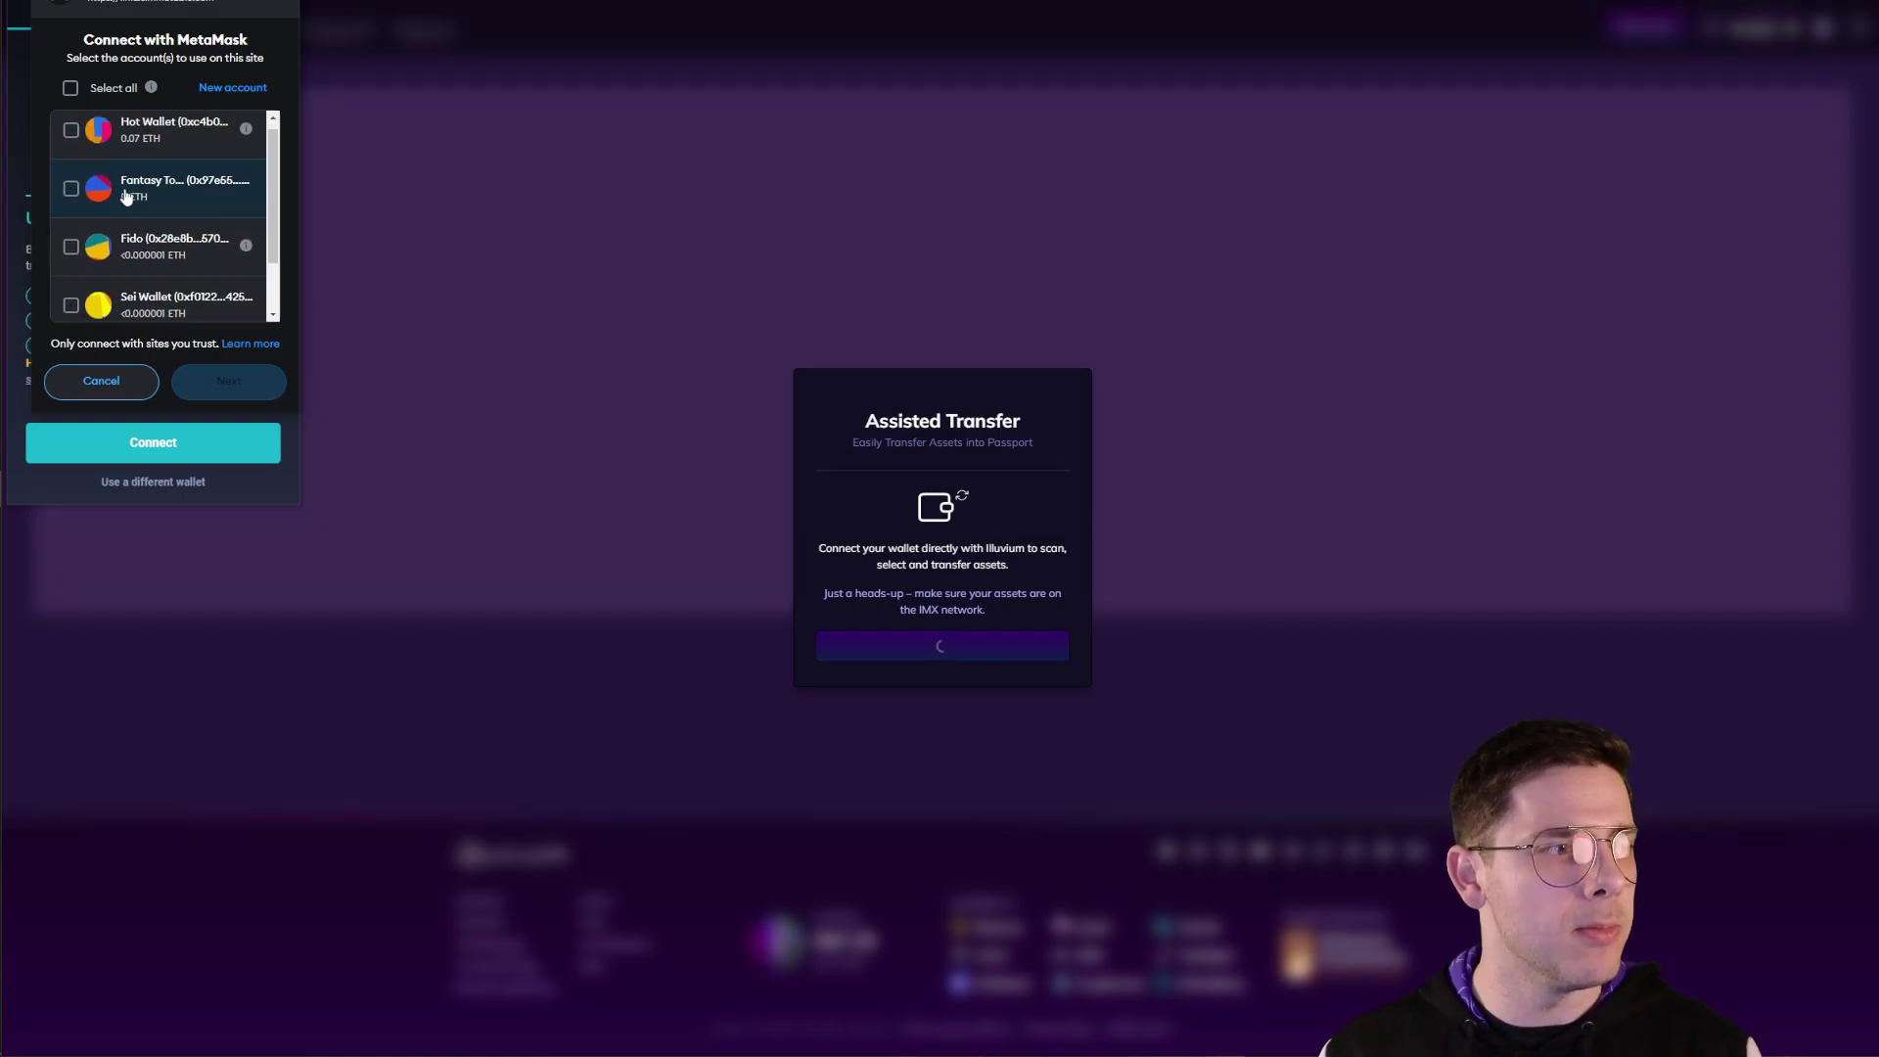
{"action": "scroll", "coordinate": [153, 250], "scroll_direction": "down", "scroll_amount": 2}
{"action": "scroll", "coordinate": [151, 183], "scroll_direction": "up", "scroll_amount": 1}
{"action": "scroll", "coordinate": [166, 165], "scroll_direction": "down", "scroll_amount": 1}
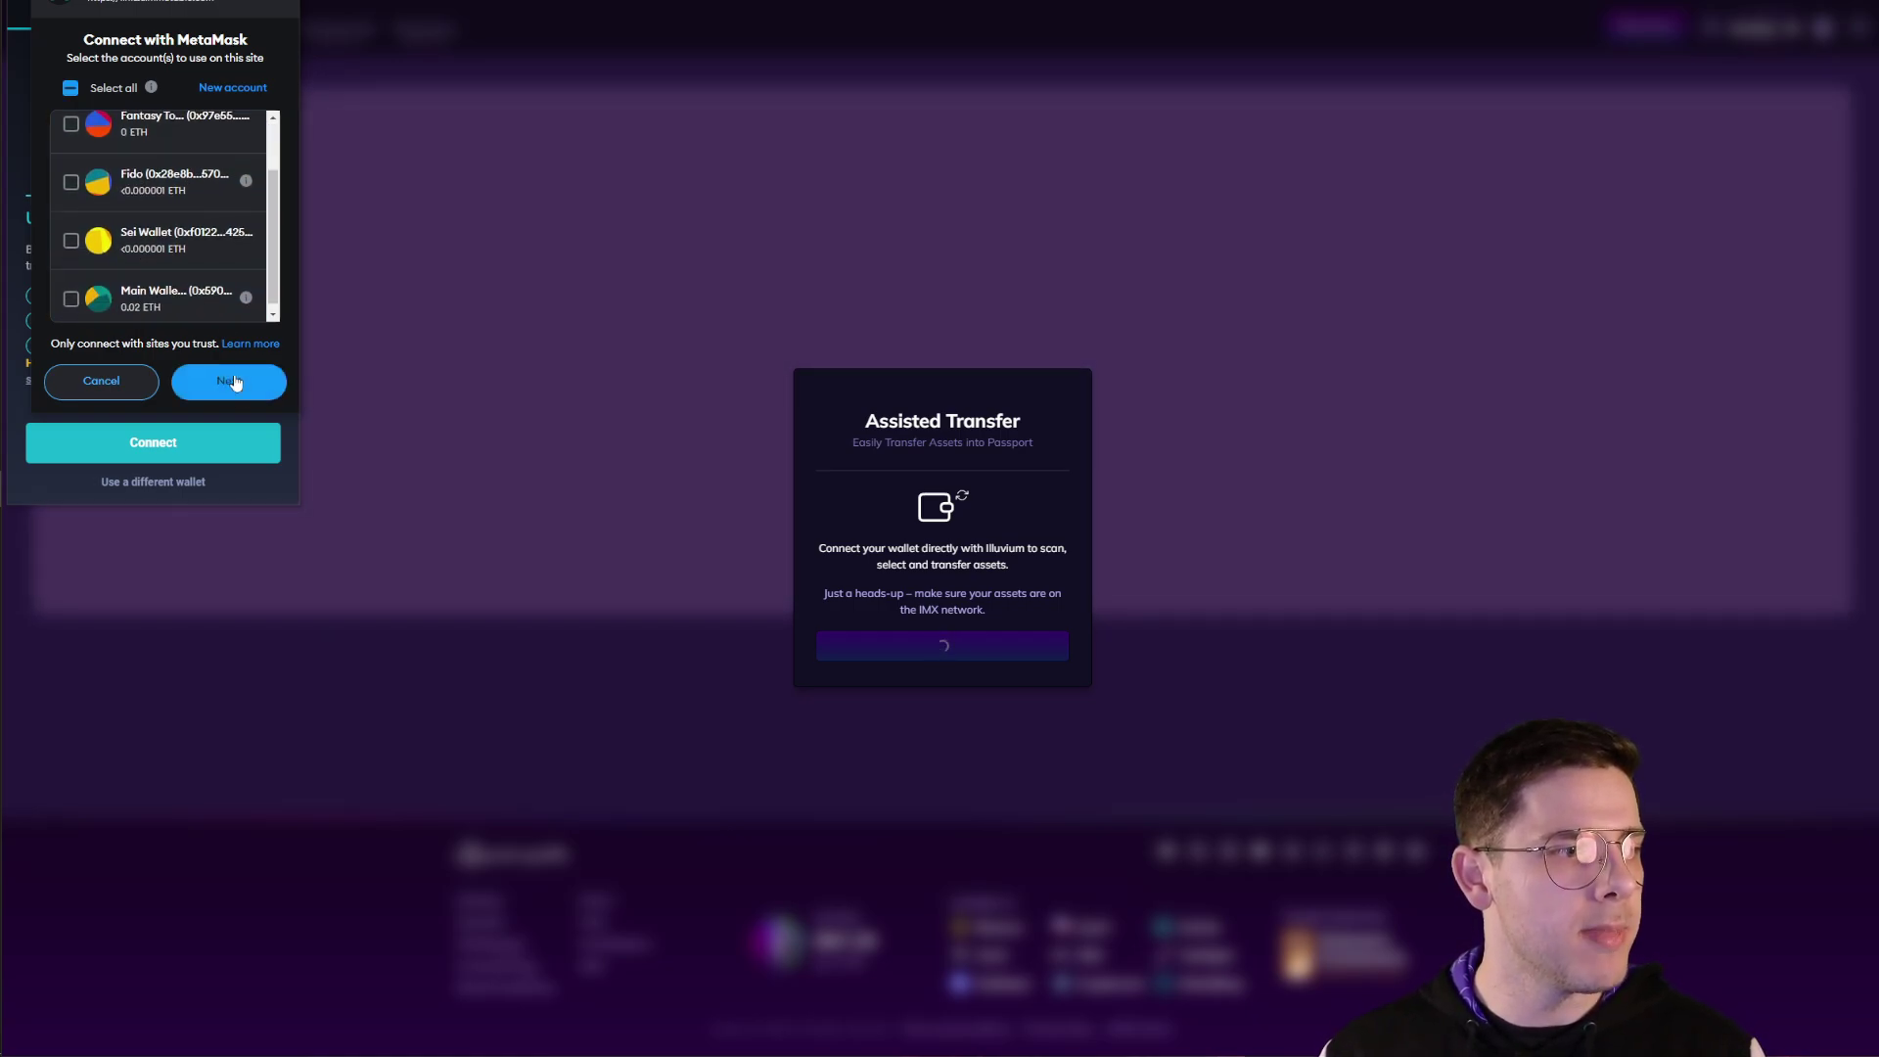
{"action": "left_click", "coordinate": [229, 381]}
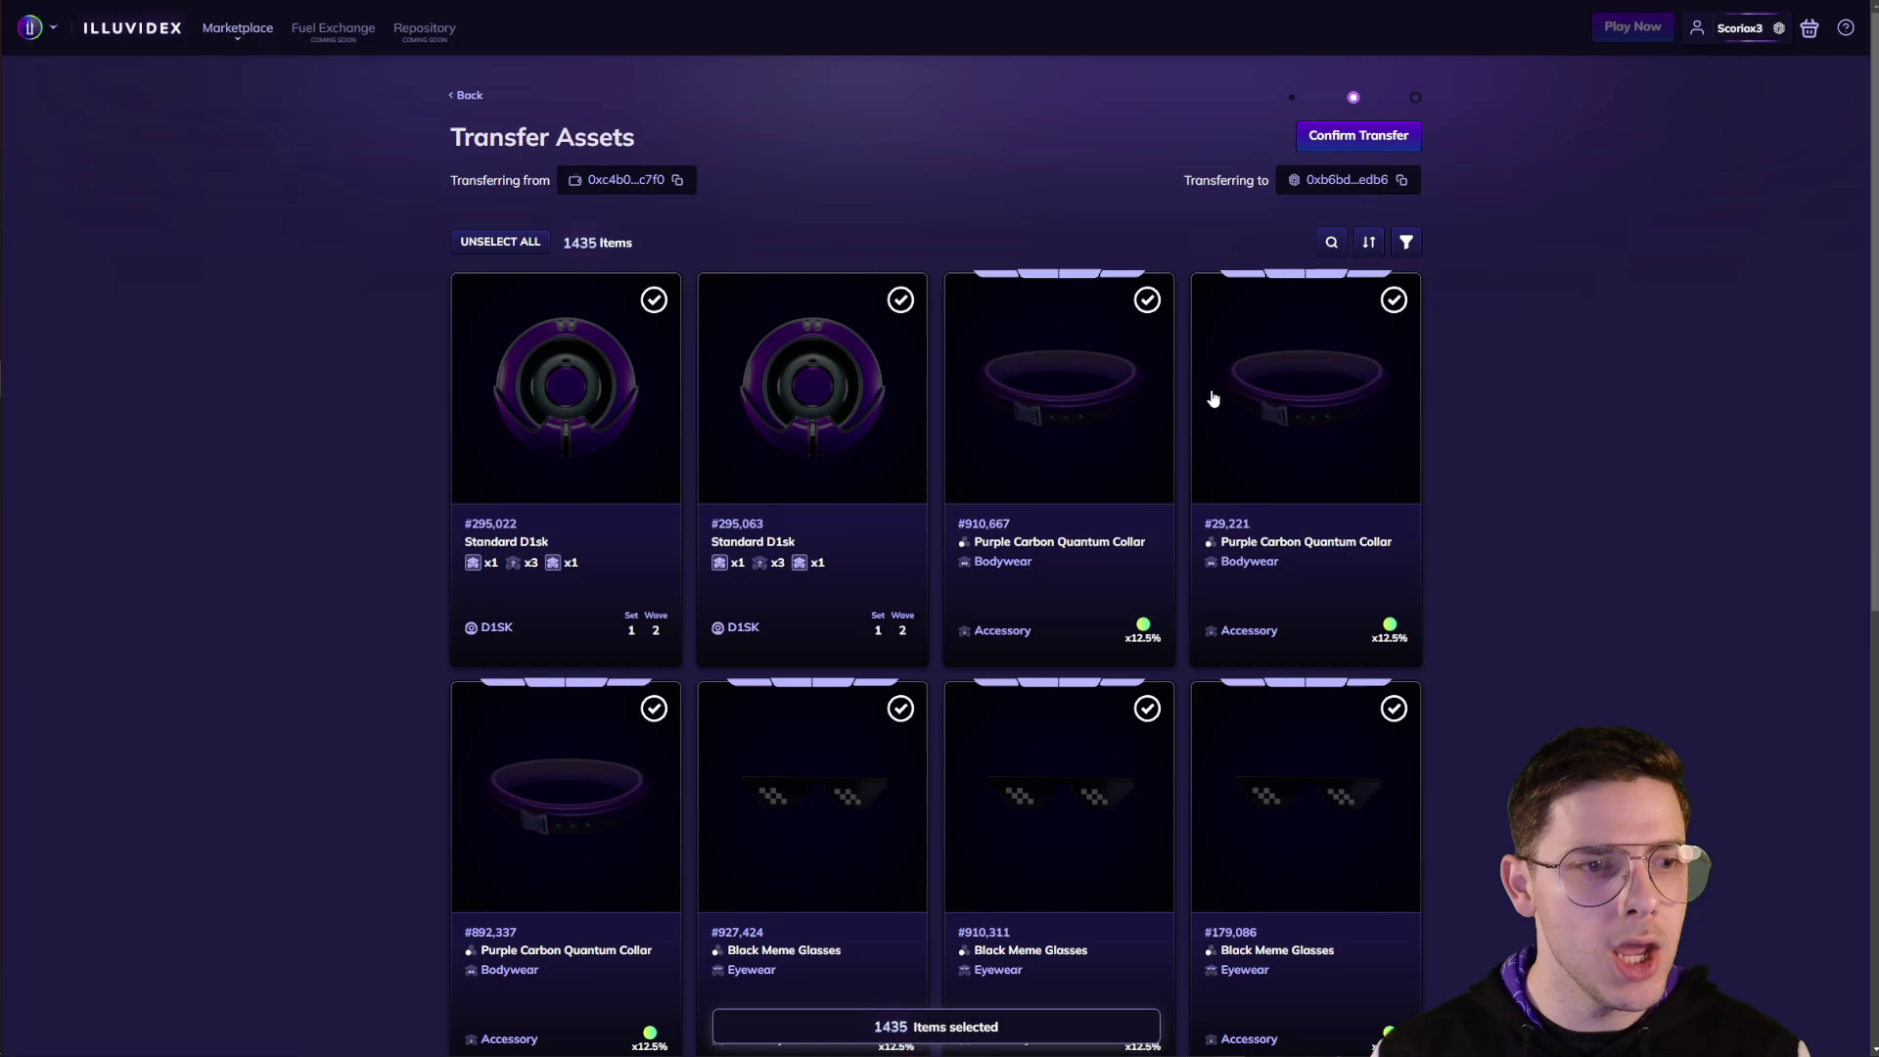
{"action": "scroll", "coordinate": [1210, 397], "scroll_direction": "down", "scroll_amount": 5}
{"action": "scroll", "coordinate": [880, 441], "scroll_direction": "up", "scroll_amount": 4}
{"action": "scroll", "coordinate": [746, 375], "scroll_direction": "up", "scroll_amount": 1}
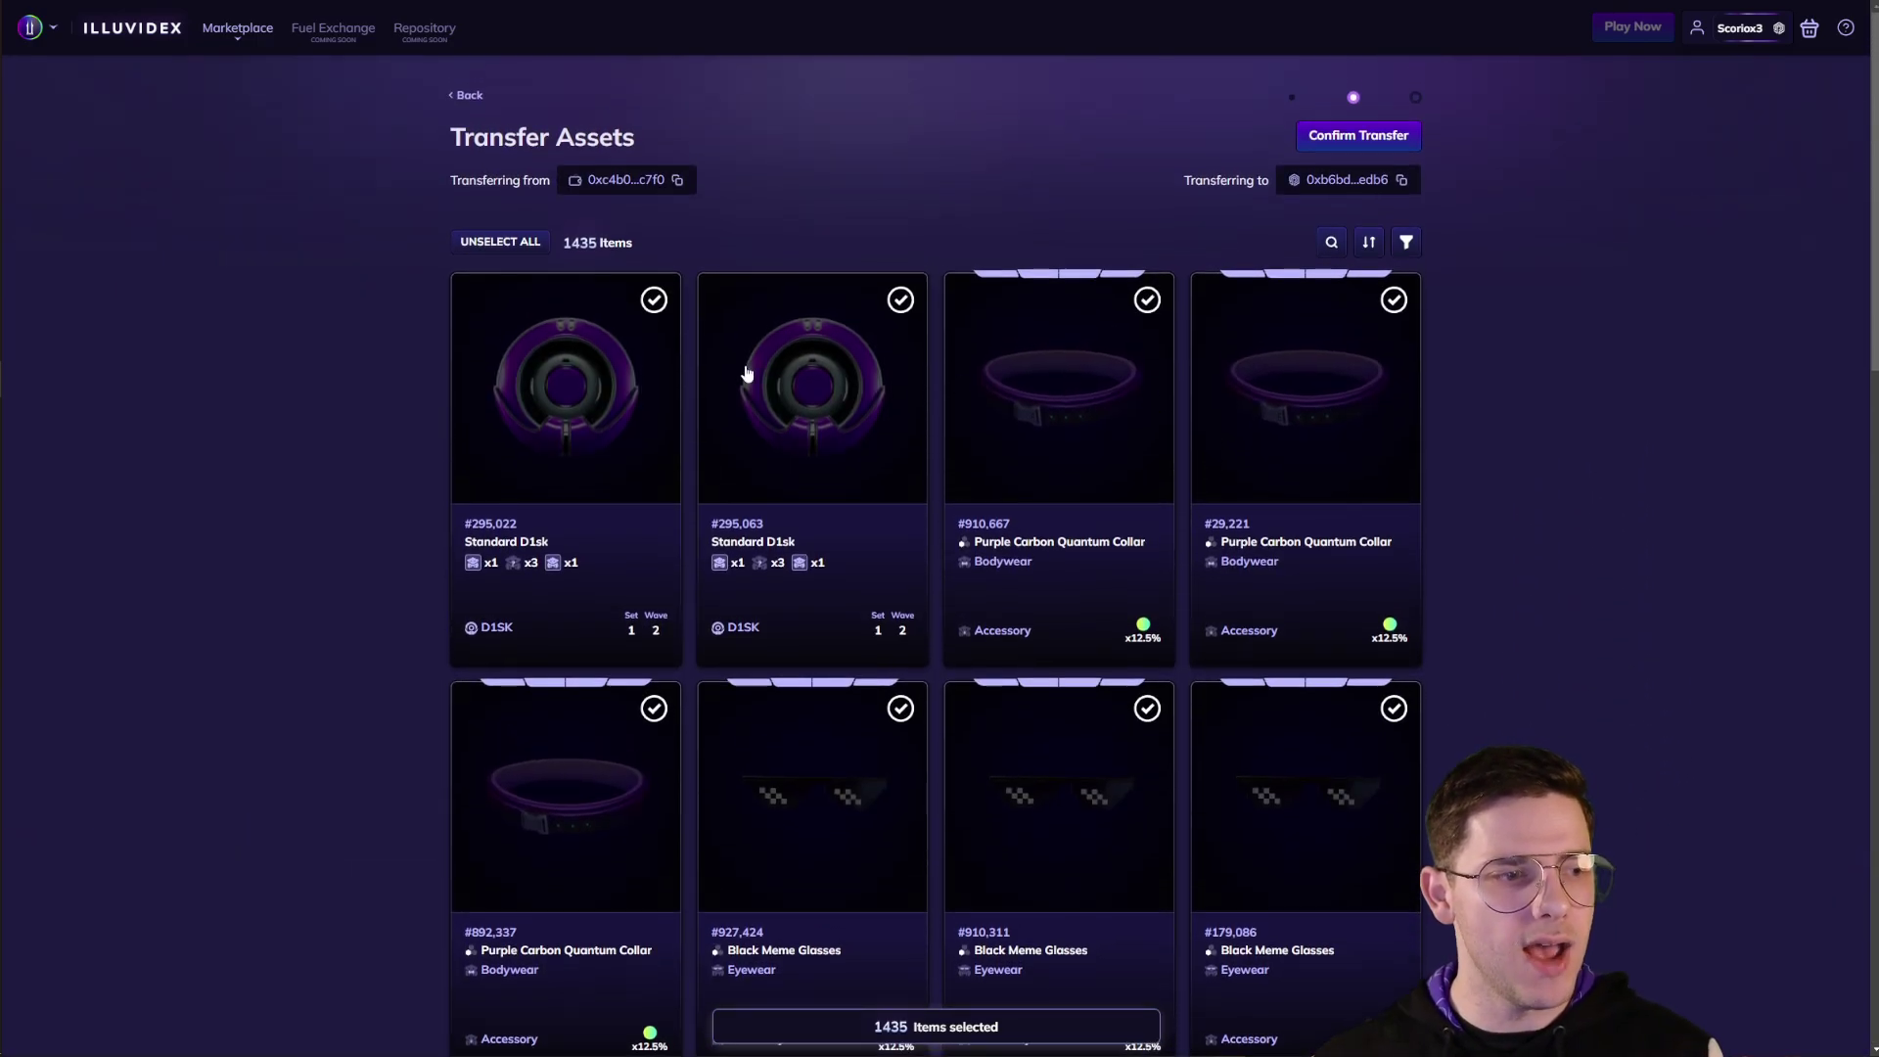
{"action": "scroll", "coordinate": [634, 396], "scroll_direction": "down", "scroll_amount": 1}
{"action": "scroll", "coordinate": [635, 396], "scroll_direction": "up", "scroll_amount": 1}
{"action": "scroll", "coordinate": [639, 394], "scroll_direction": "down", "scroll_amount": 3}
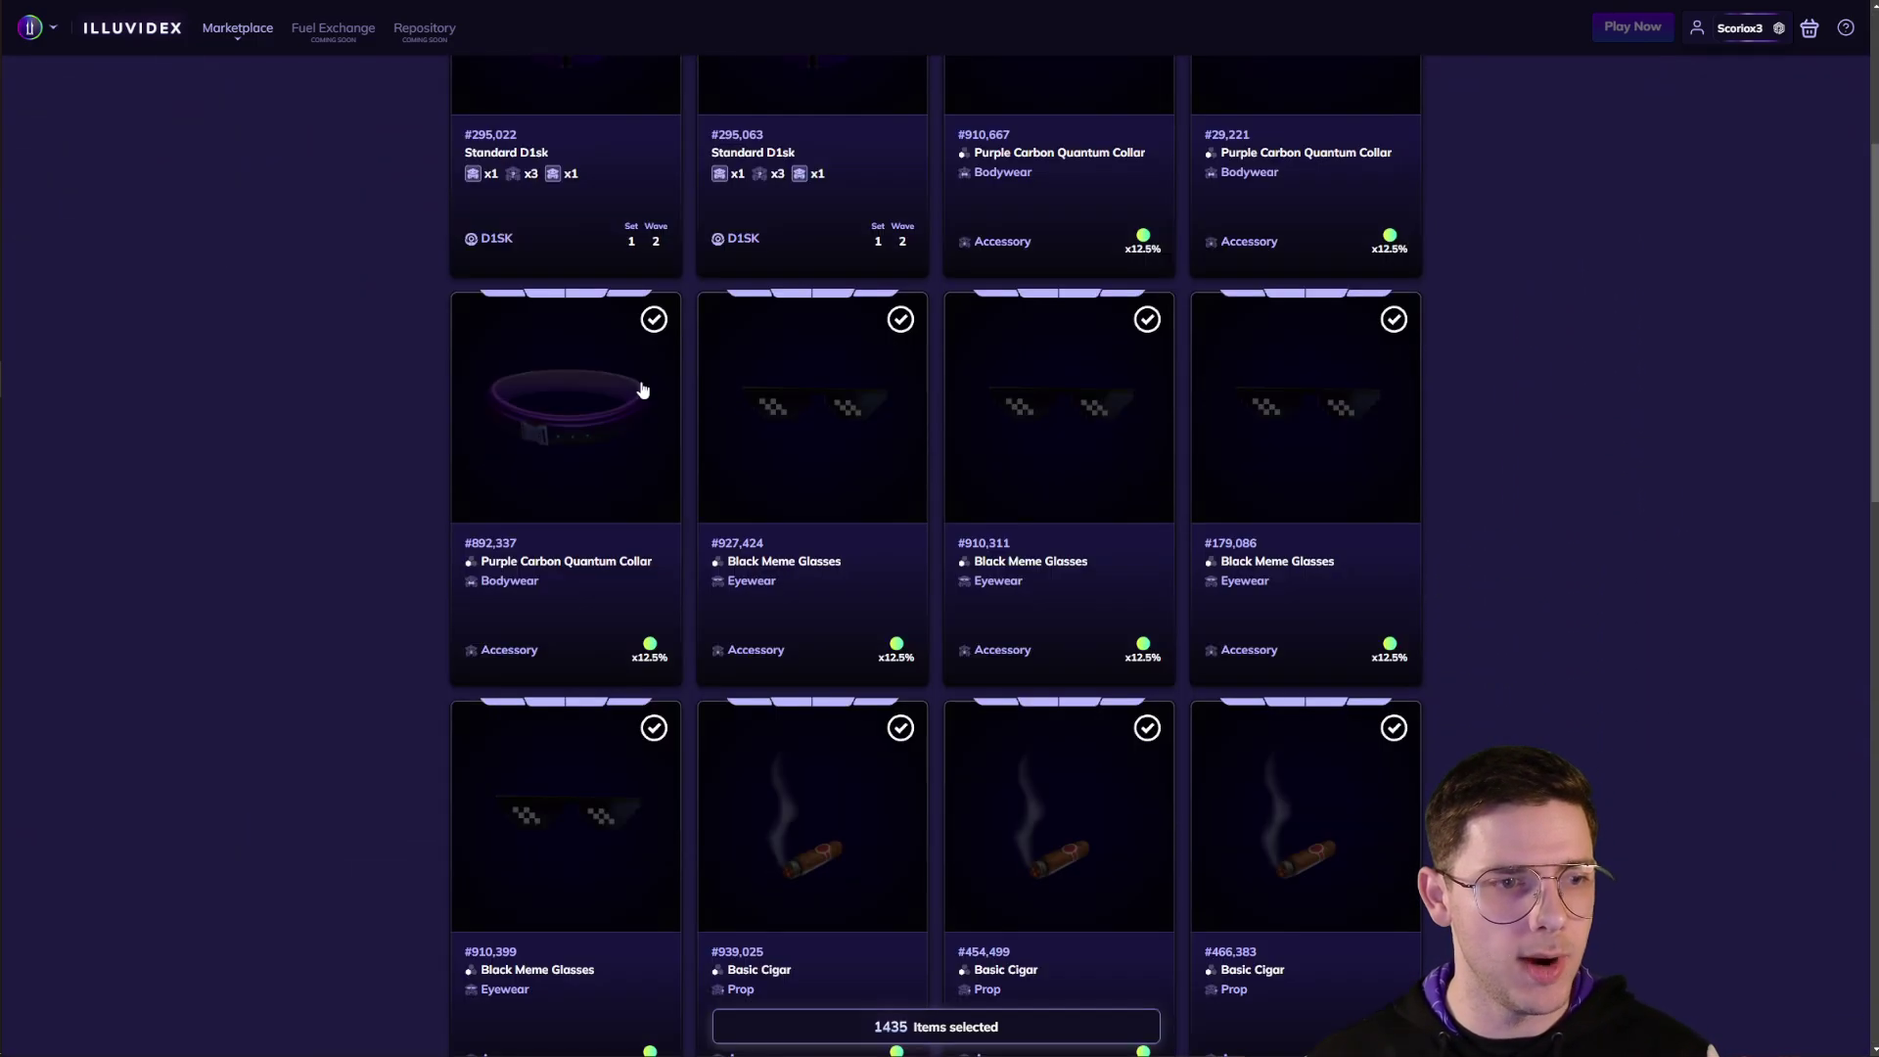
{"action": "scroll", "coordinate": [642, 389], "scroll_direction": "down", "scroll_amount": 2}
{"action": "scroll", "coordinate": [642, 389], "scroll_direction": "down", "scroll_amount": 2}
{"action": "scroll", "coordinate": [640, 385], "scroll_direction": "down", "scroll_amount": 2}
{"action": "scroll", "coordinate": [639, 381], "scroll_direction": "down", "scroll_amount": 3}
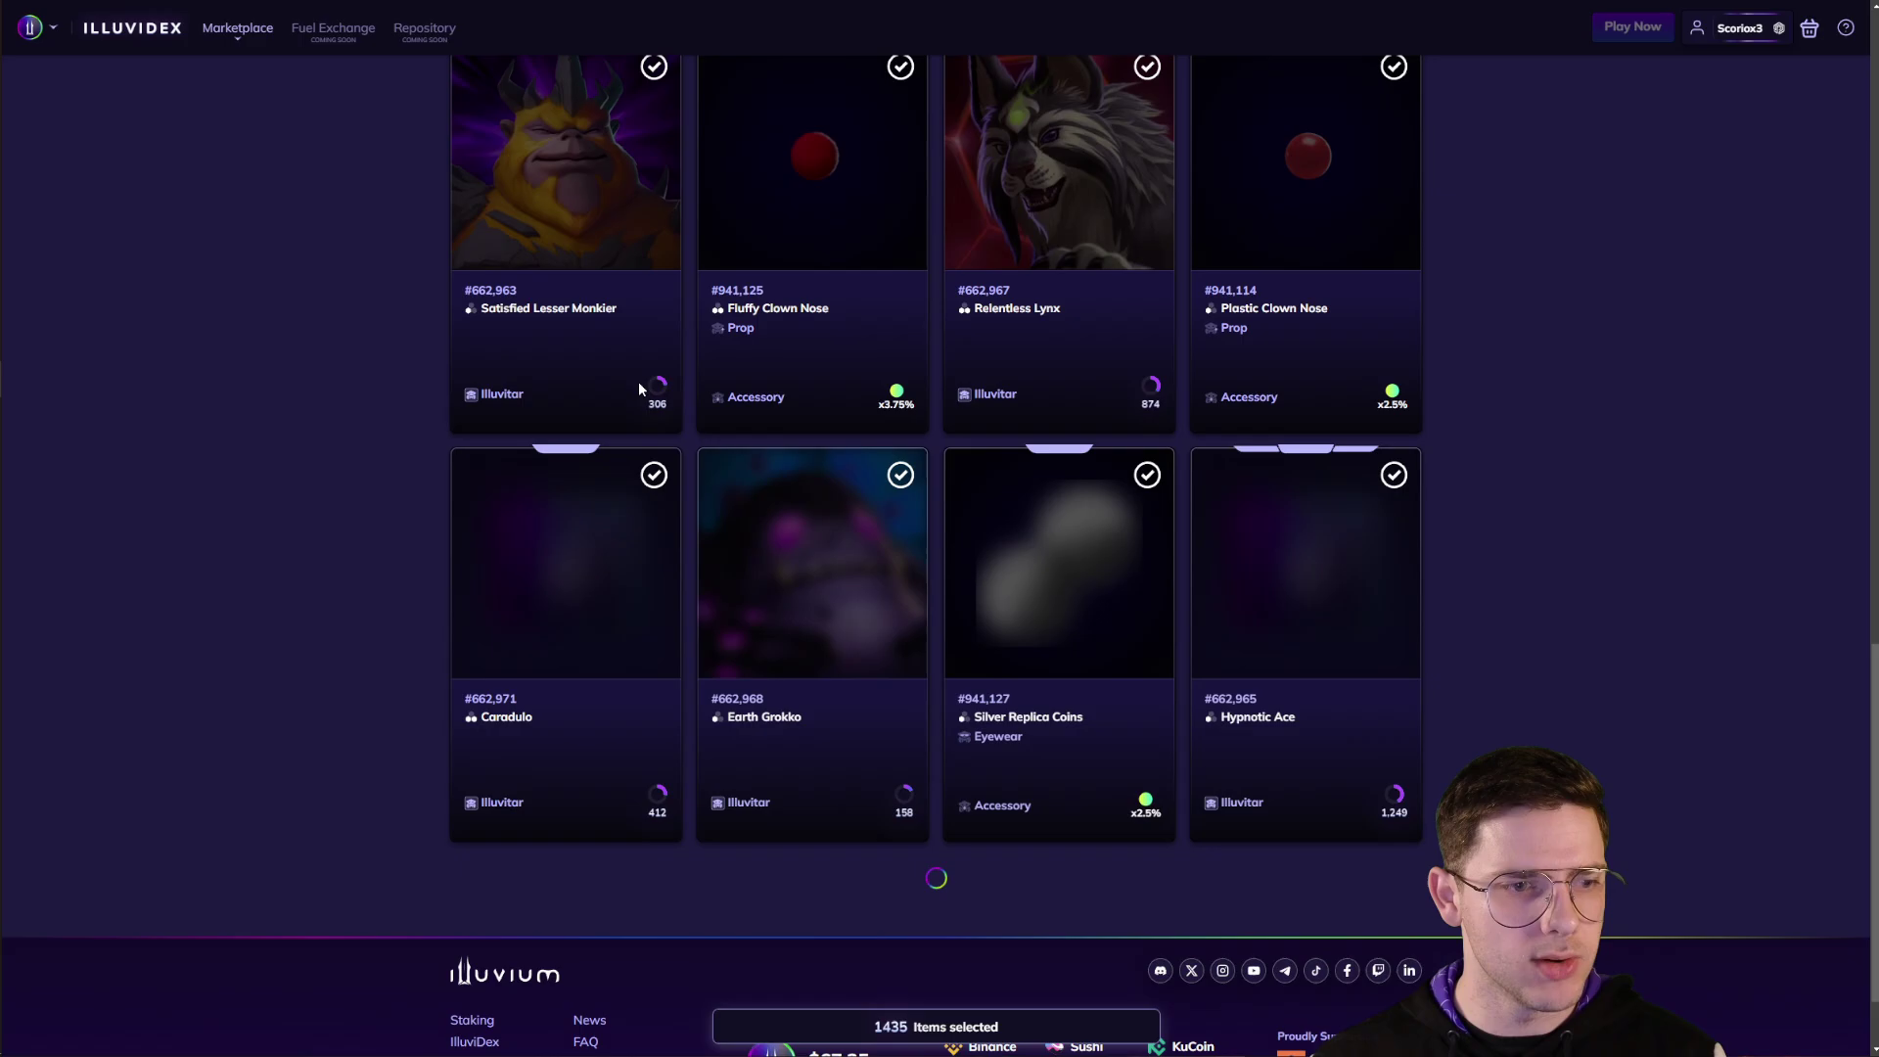
{"action": "scroll", "coordinate": [639, 396], "scroll_direction": "up", "scroll_amount": 5}
{"action": "scroll", "coordinate": [639, 390], "scroll_direction": "up", "scroll_amount": 4}
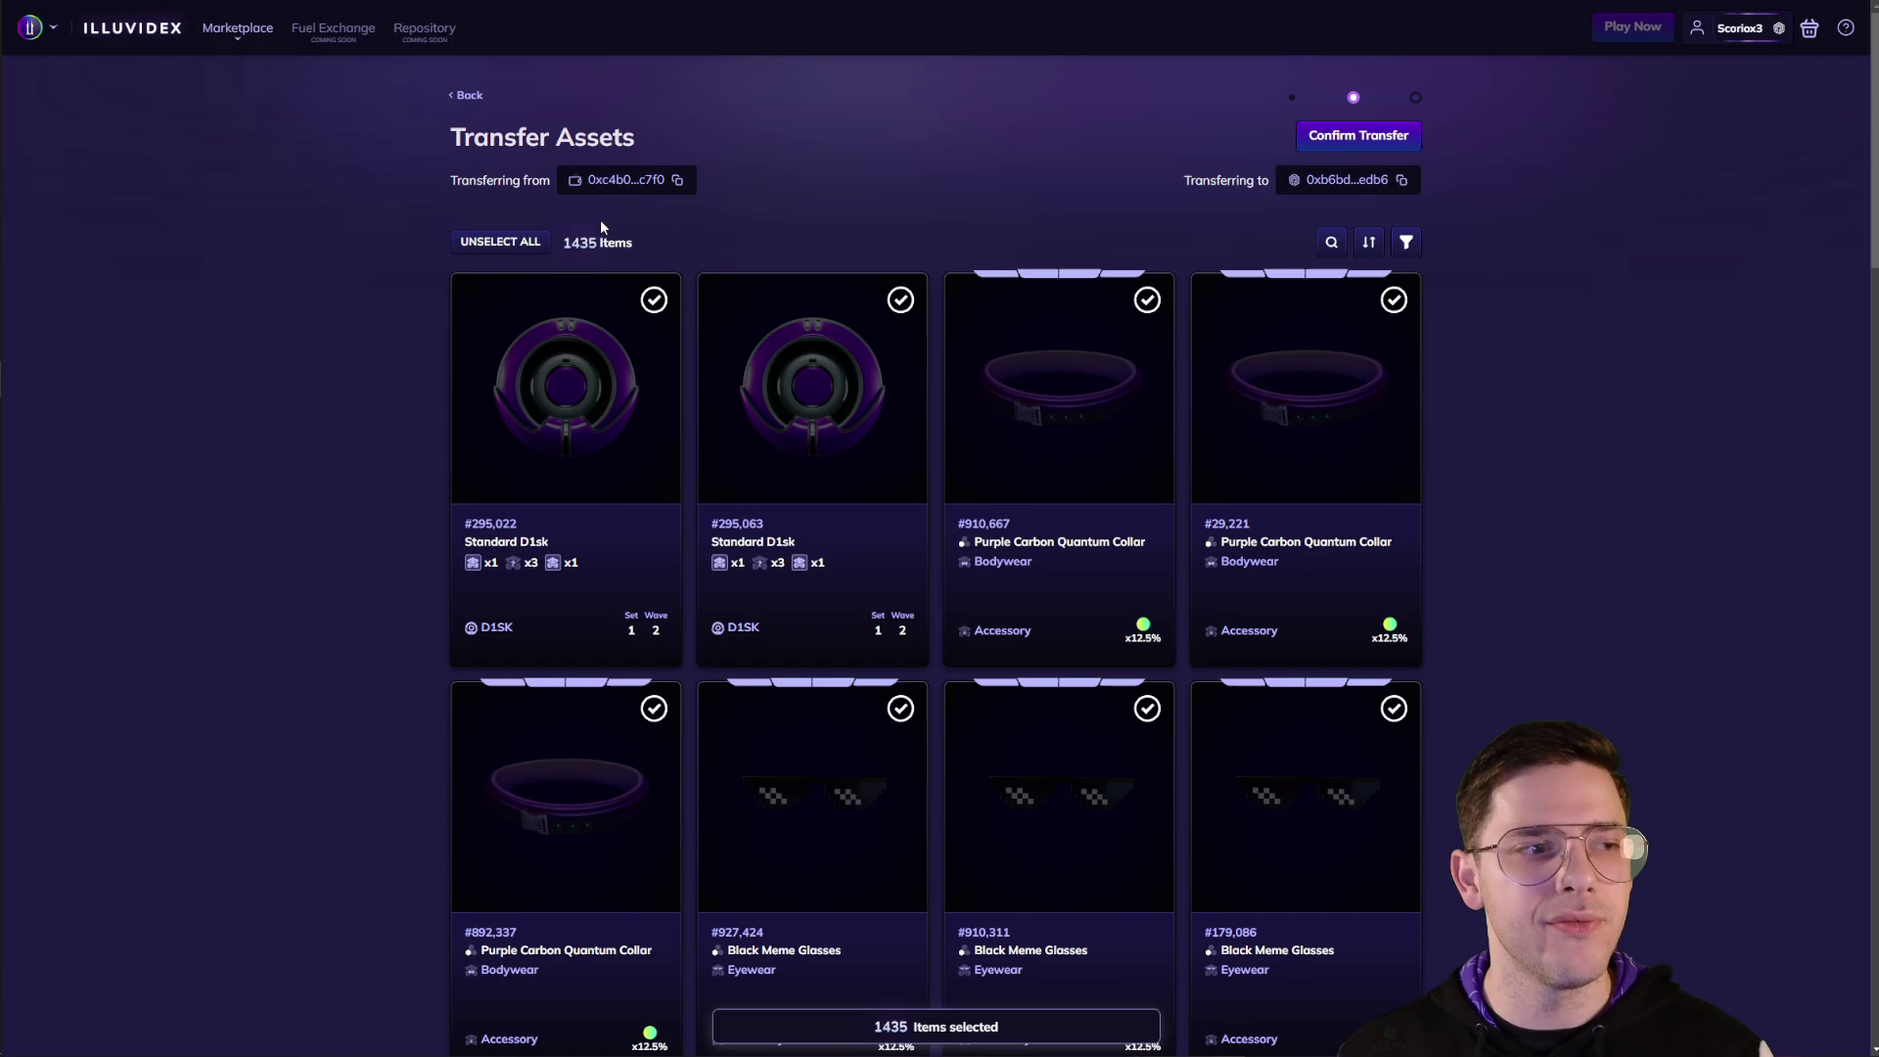
Unselect all 1435 items and select only the two Standard D1sk cards
{"action": "left_click", "coordinate": [794, 360]}
{"action": "left_click", "coordinate": [606, 366]}
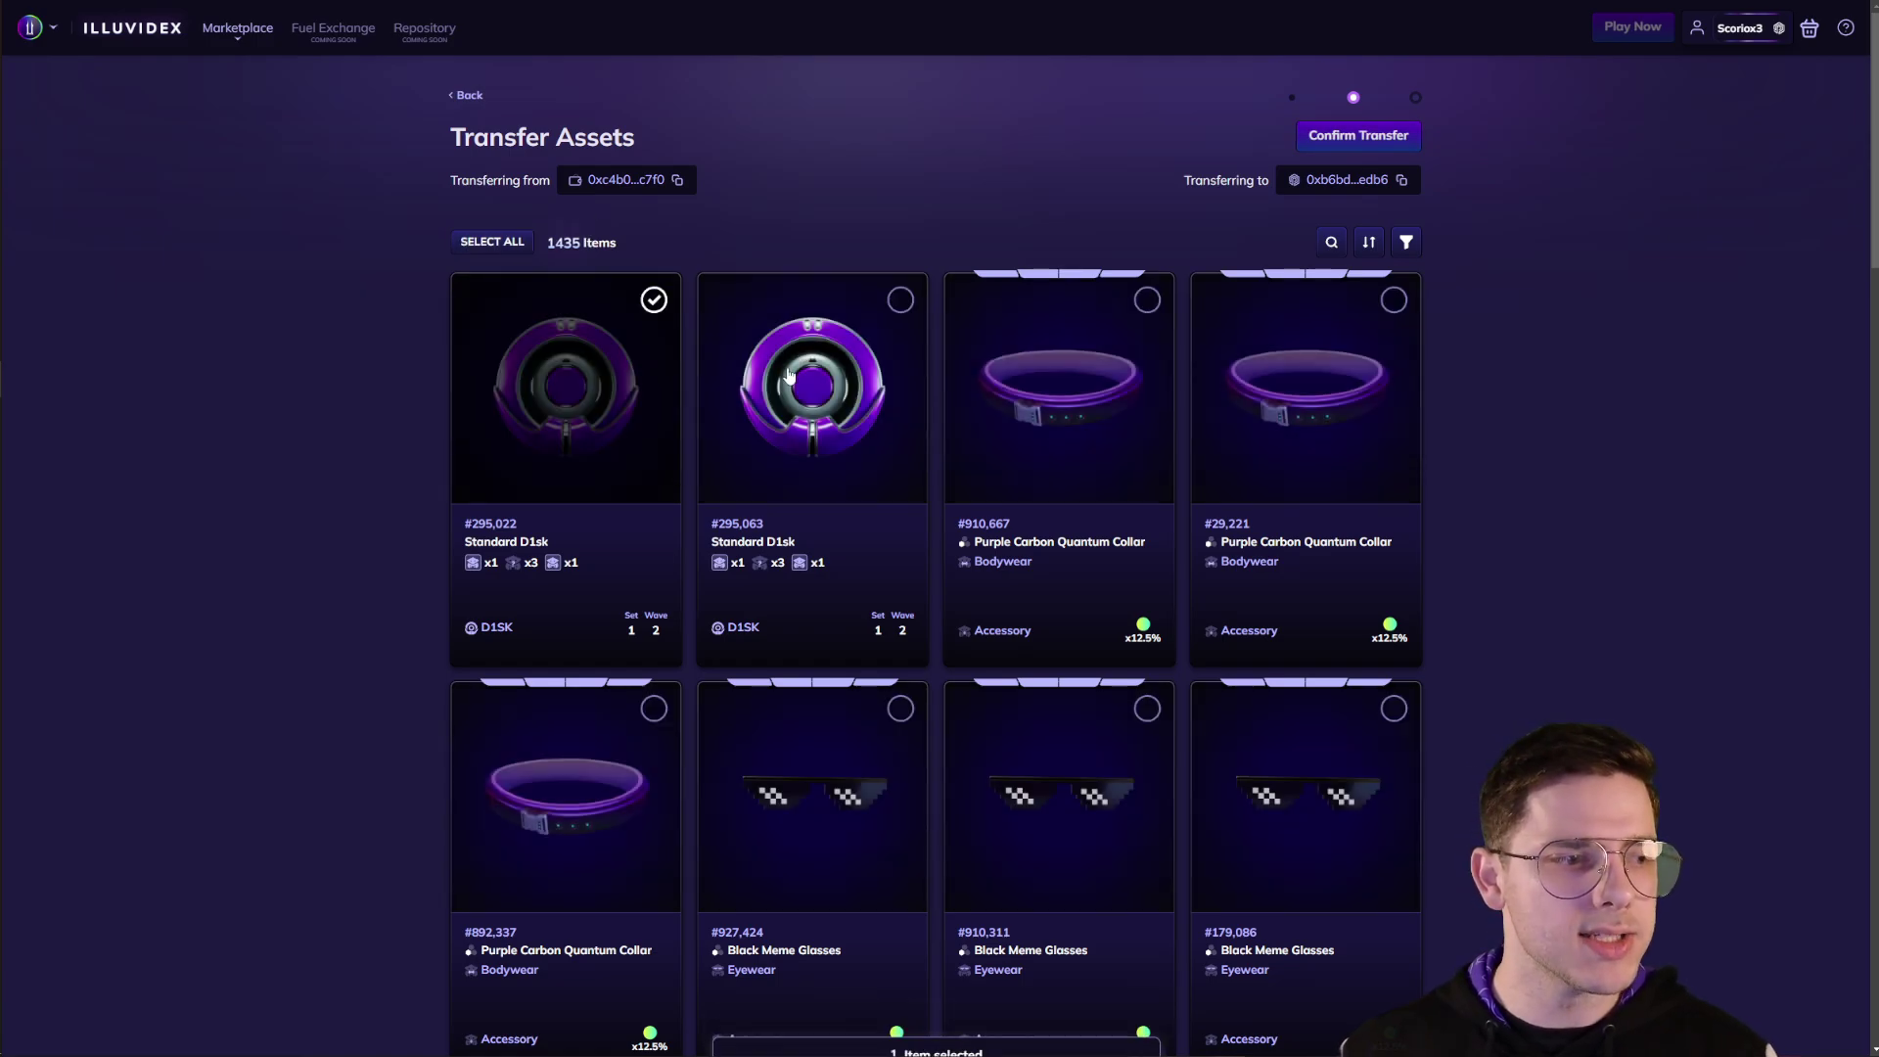
{"action": "left_click", "coordinate": [799, 364]}
{"action": "scroll", "coordinate": [1141, 359], "scroll_direction": "down", "scroll_amount": 1}
{"action": "scroll", "coordinate": [1141, 364], "scroll_direction": "down", "scroll_amount": 5}
{"action": "scroll", "coordinate": [1141, 364], "scroll_direction": "up", "scroll_amount": 3}
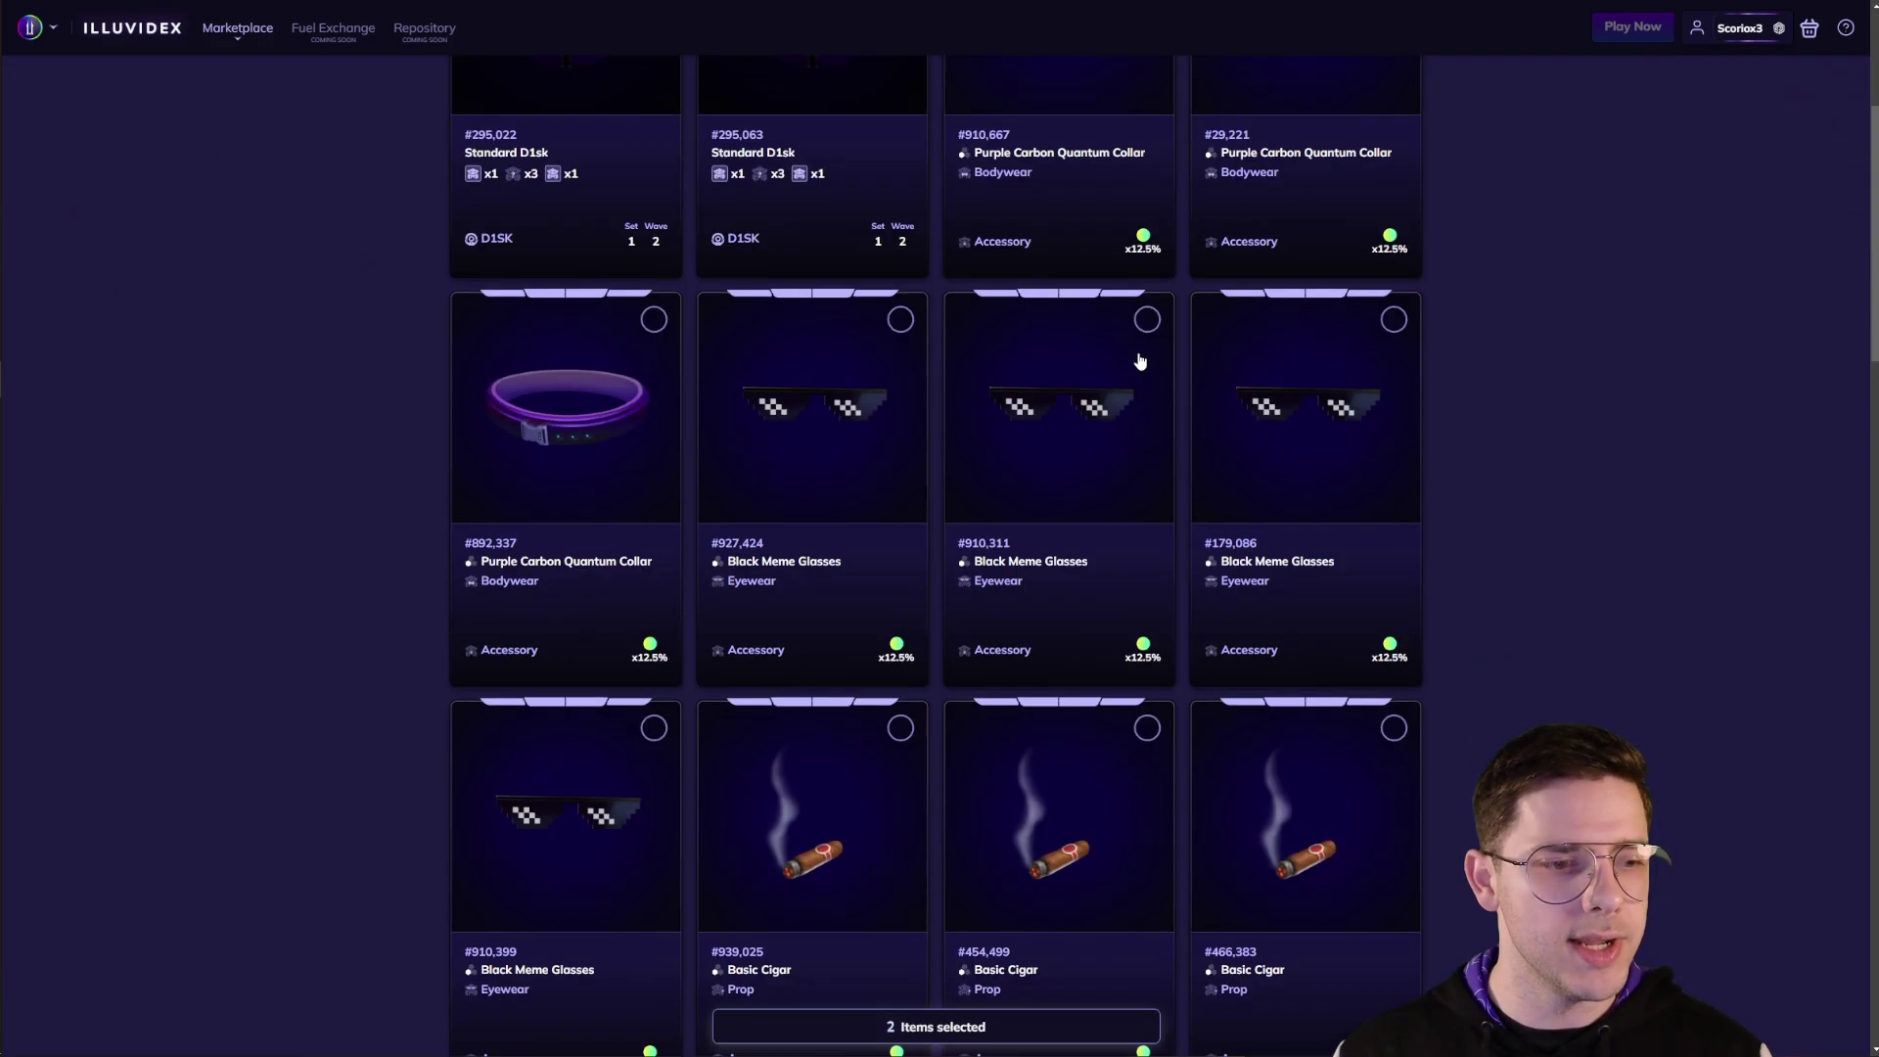
{"action": "scroll", "coordinate": [1141, 365], "scroll_direction": "up", "scroll_amount": 3}
Filter assets to the Beyond D1sks collection and confirm the transfer
{"action": "left_click", "coordinate": [1403, 244]}
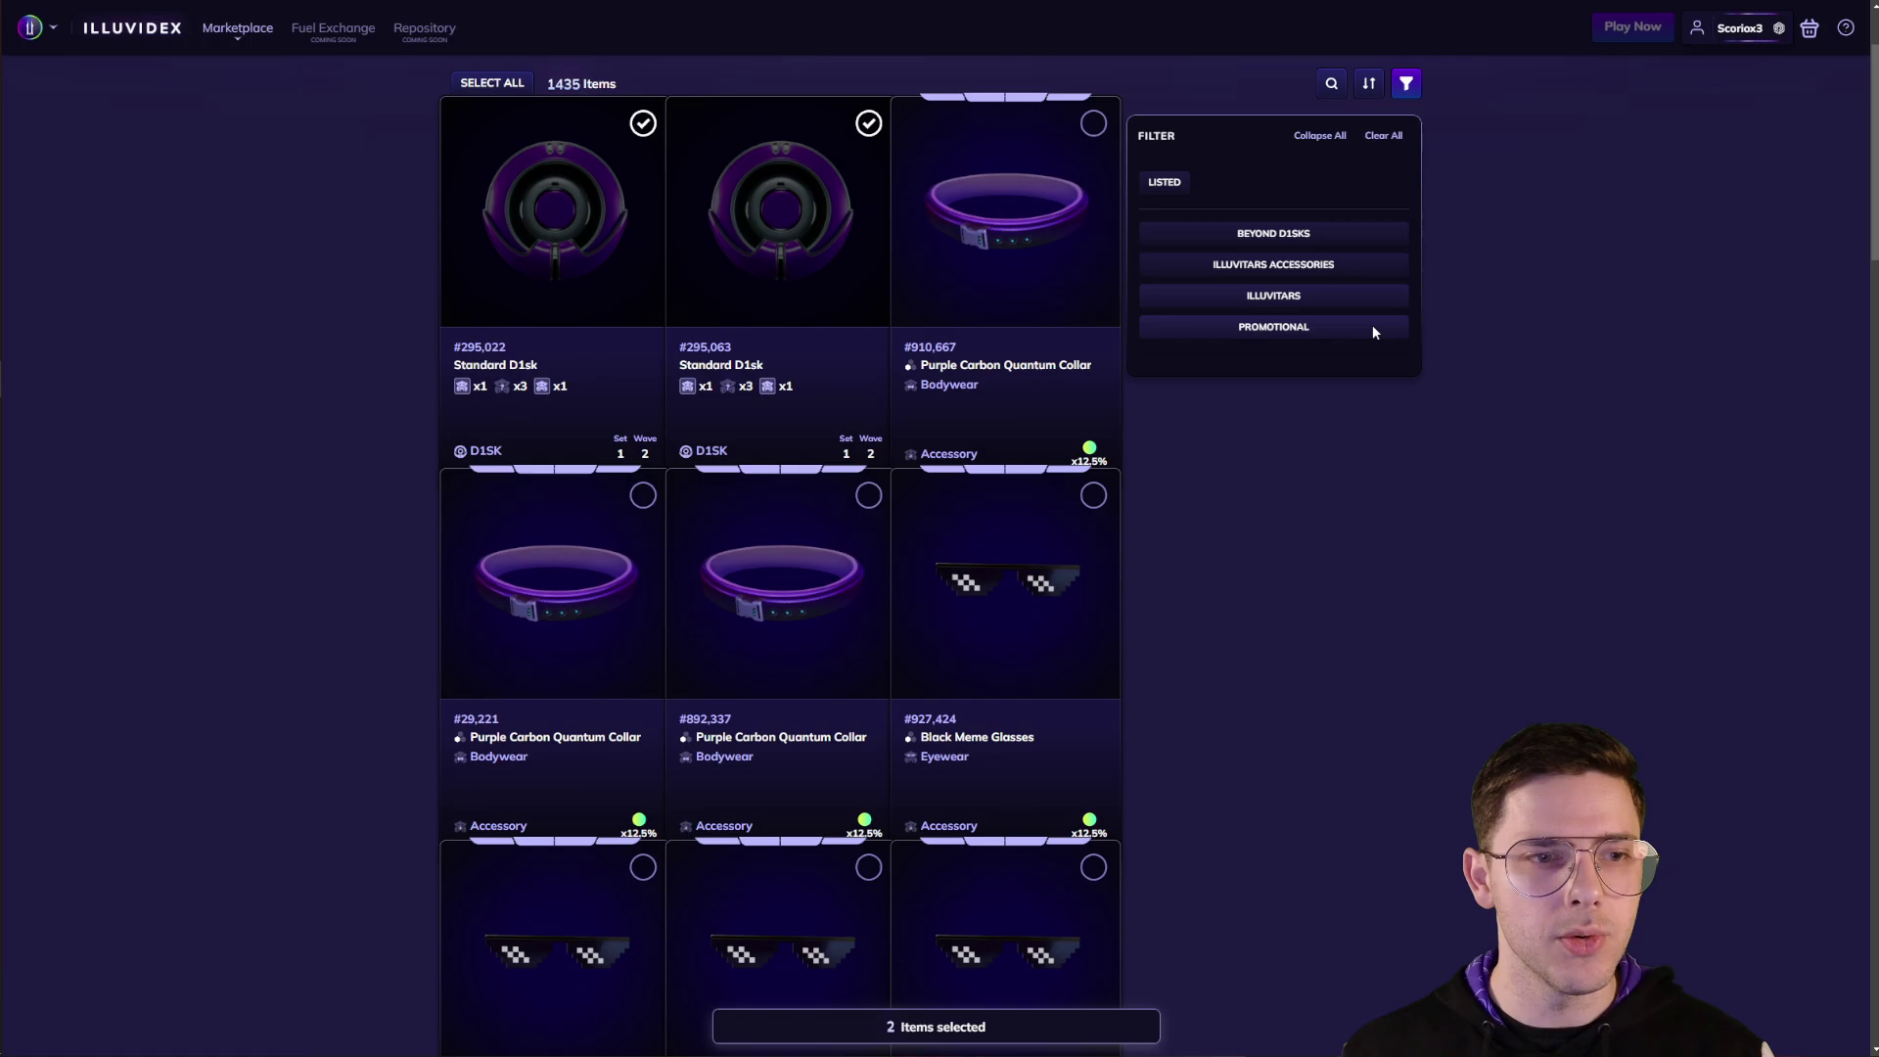
{"action": "left_click", "coordinate": [1311, 234]}
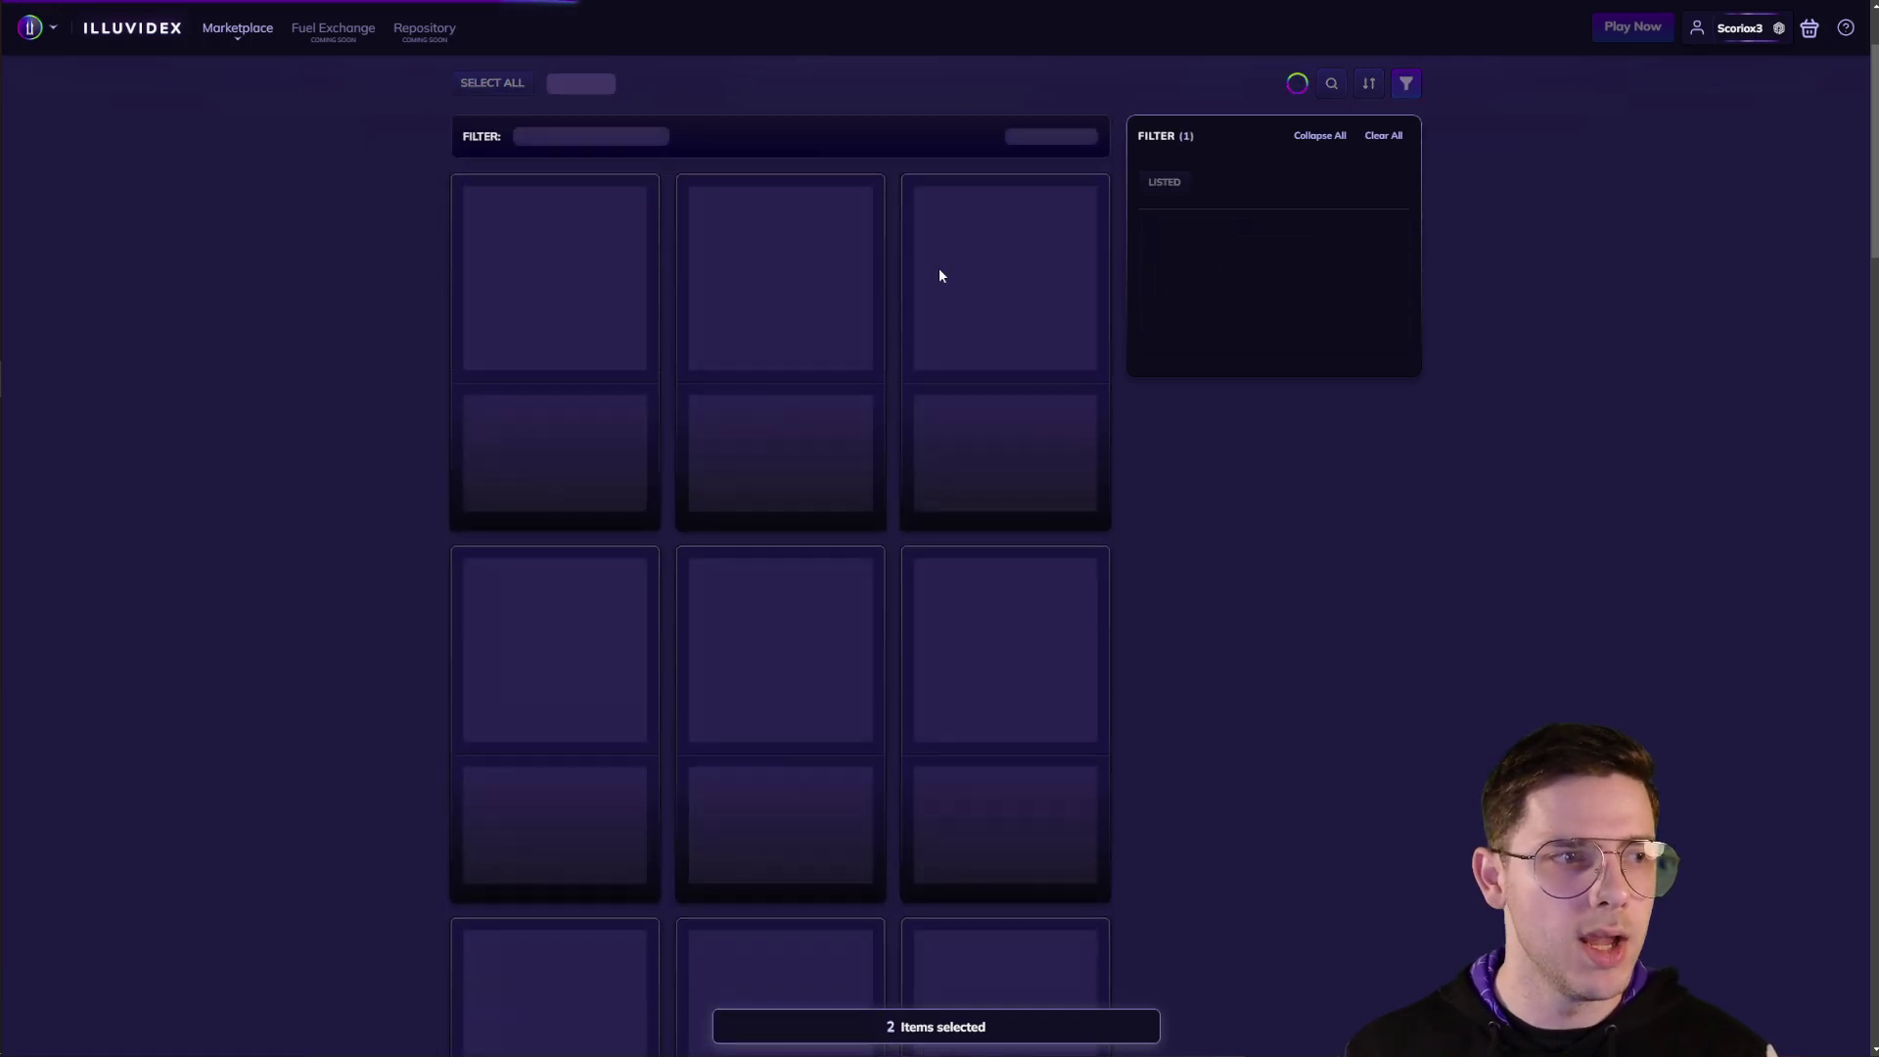
{"action": "left_click", "coordinate": [936, 319]}
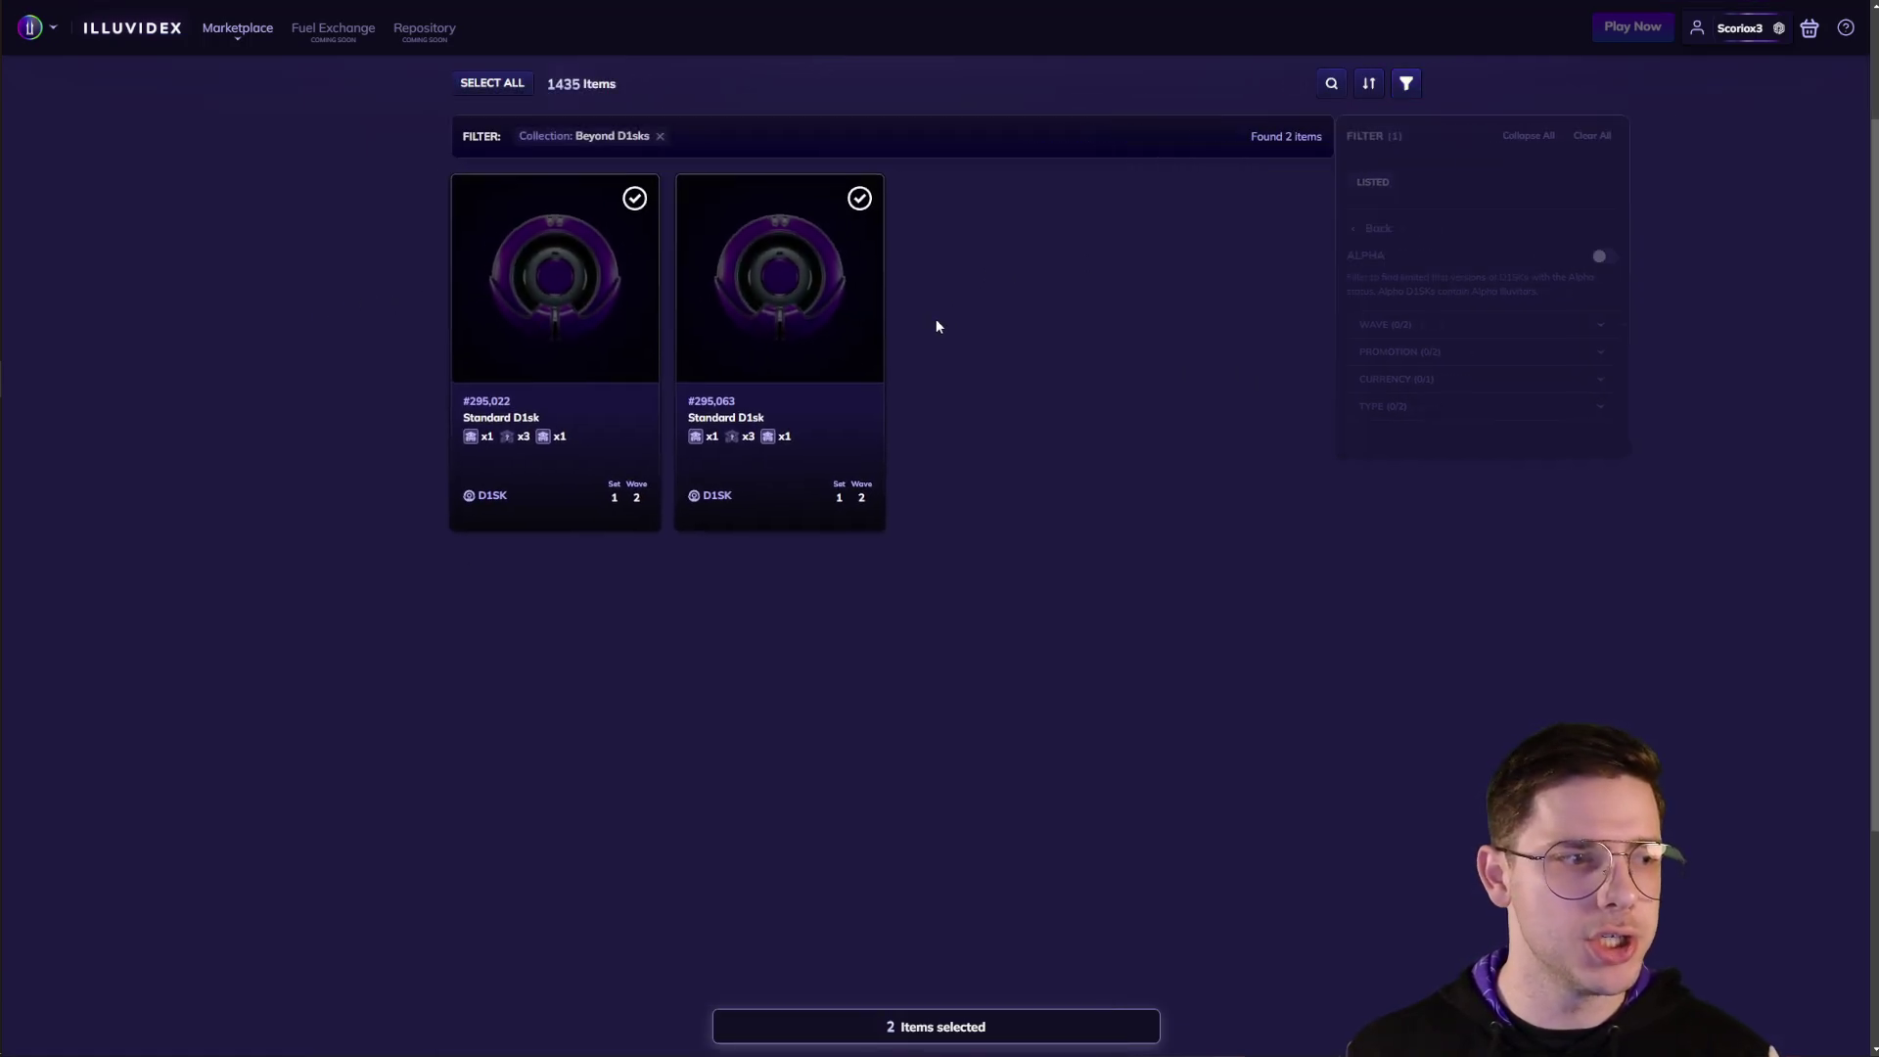
{"action": "scroll", "coordinate": [1024, 308], "scroll_direction": "up", "scroll_amount": 2}
{"action": "left_click", "coordinate": [1376, 139]}
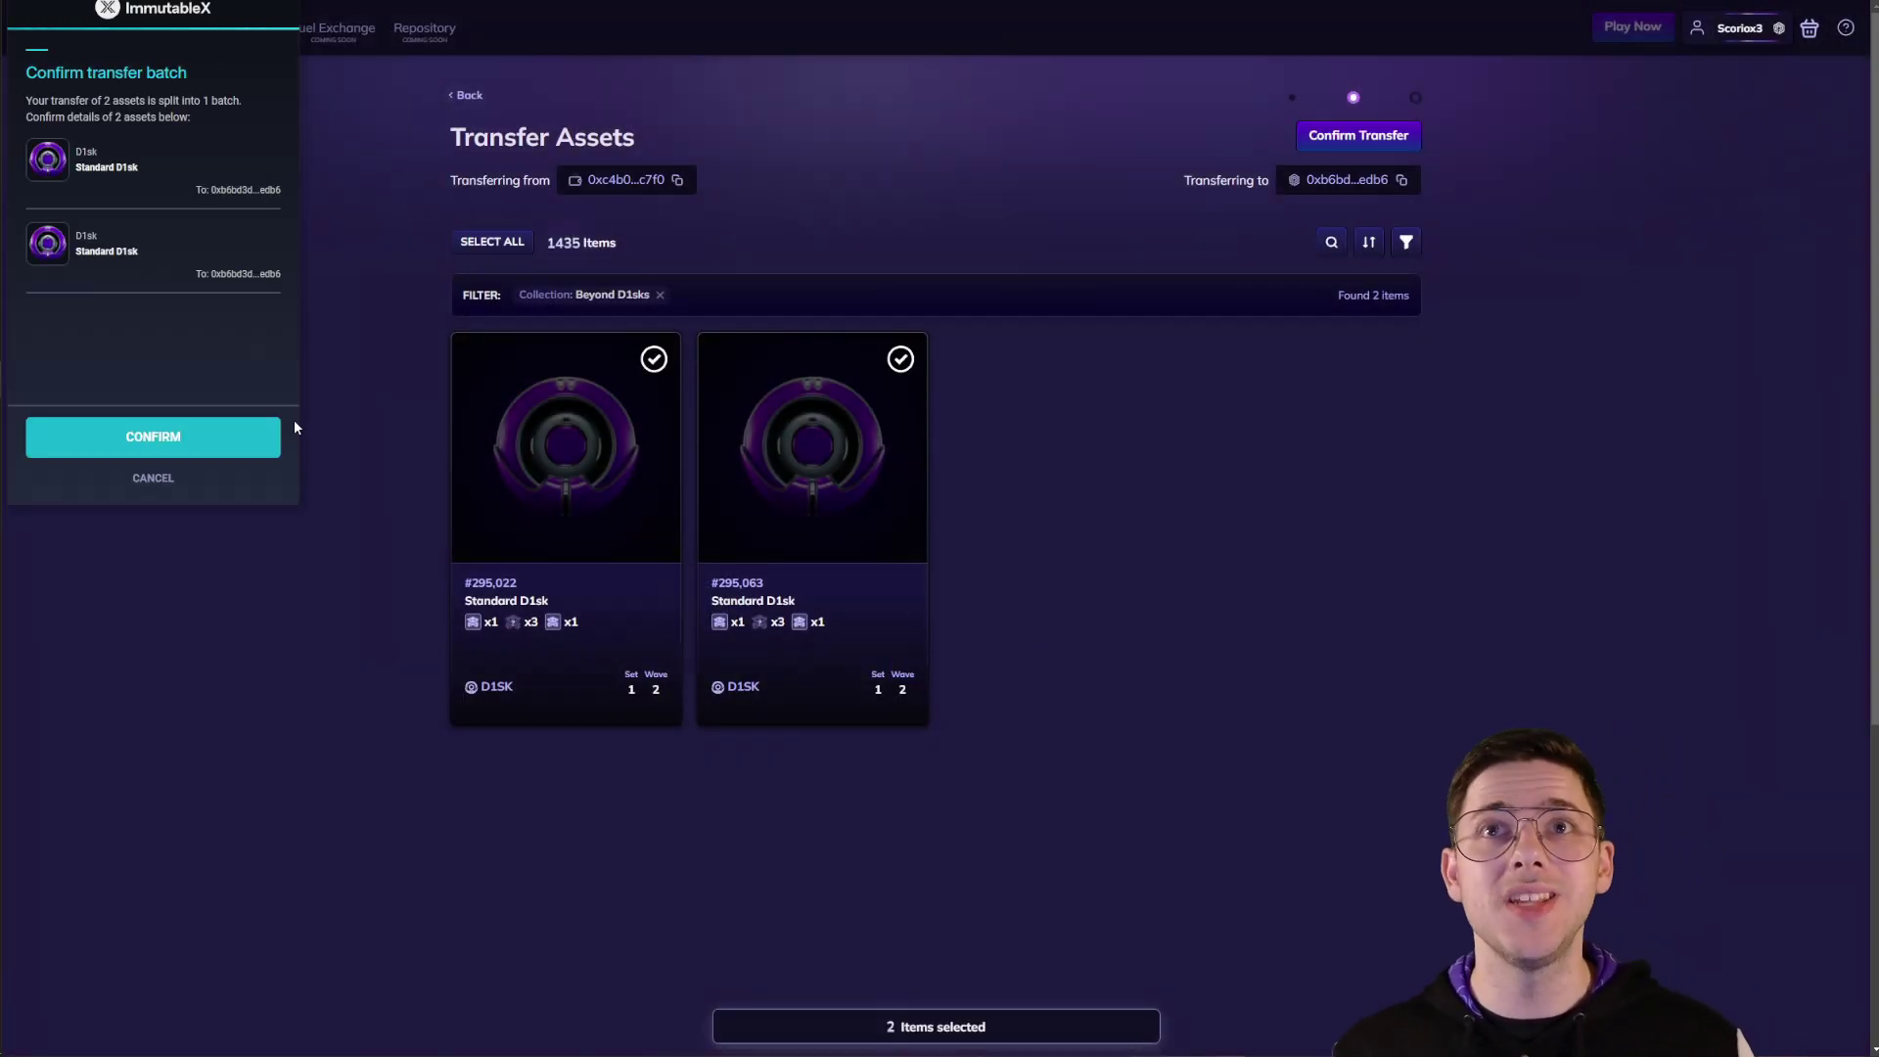
Approve and sign the two-D1sk transfer batch, then dismiss the Assets Transferred message
{"action": "left_click", "coordinate": [243, 433]}
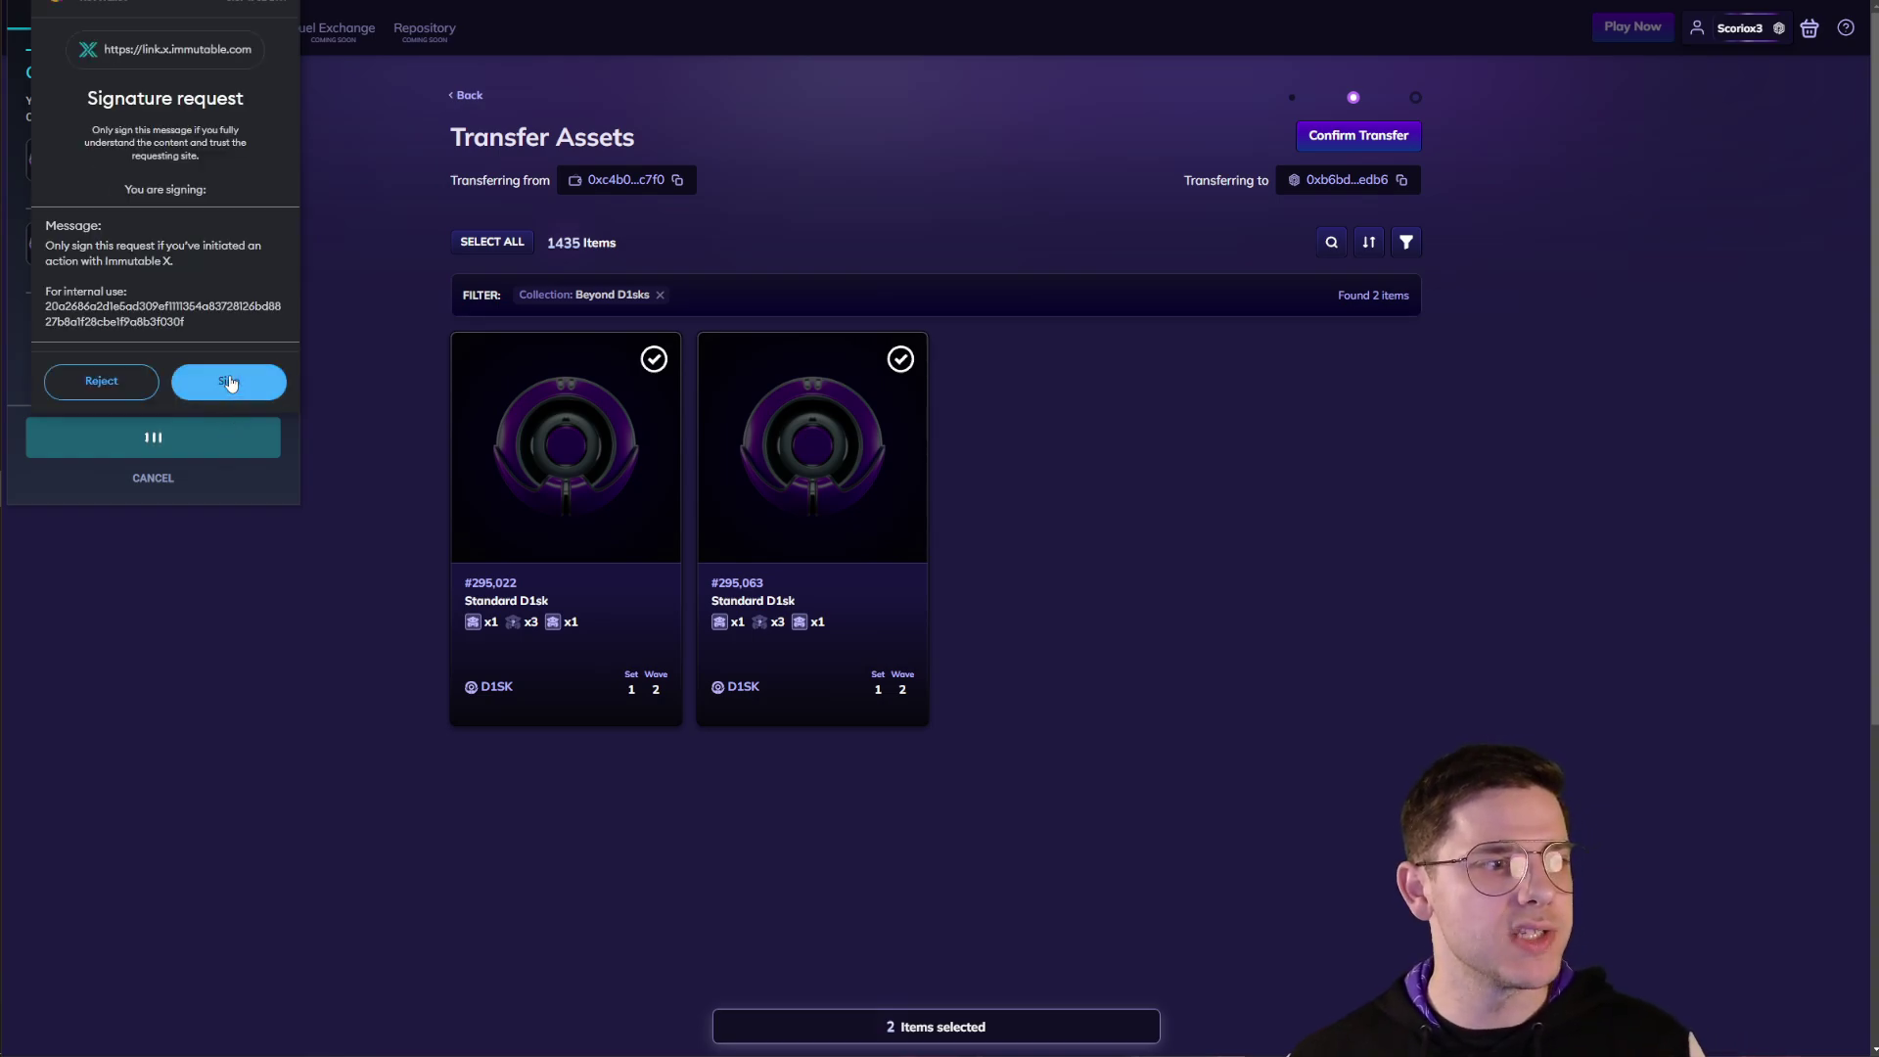
{"action": "left_click", "coordinate": [228, 384]}
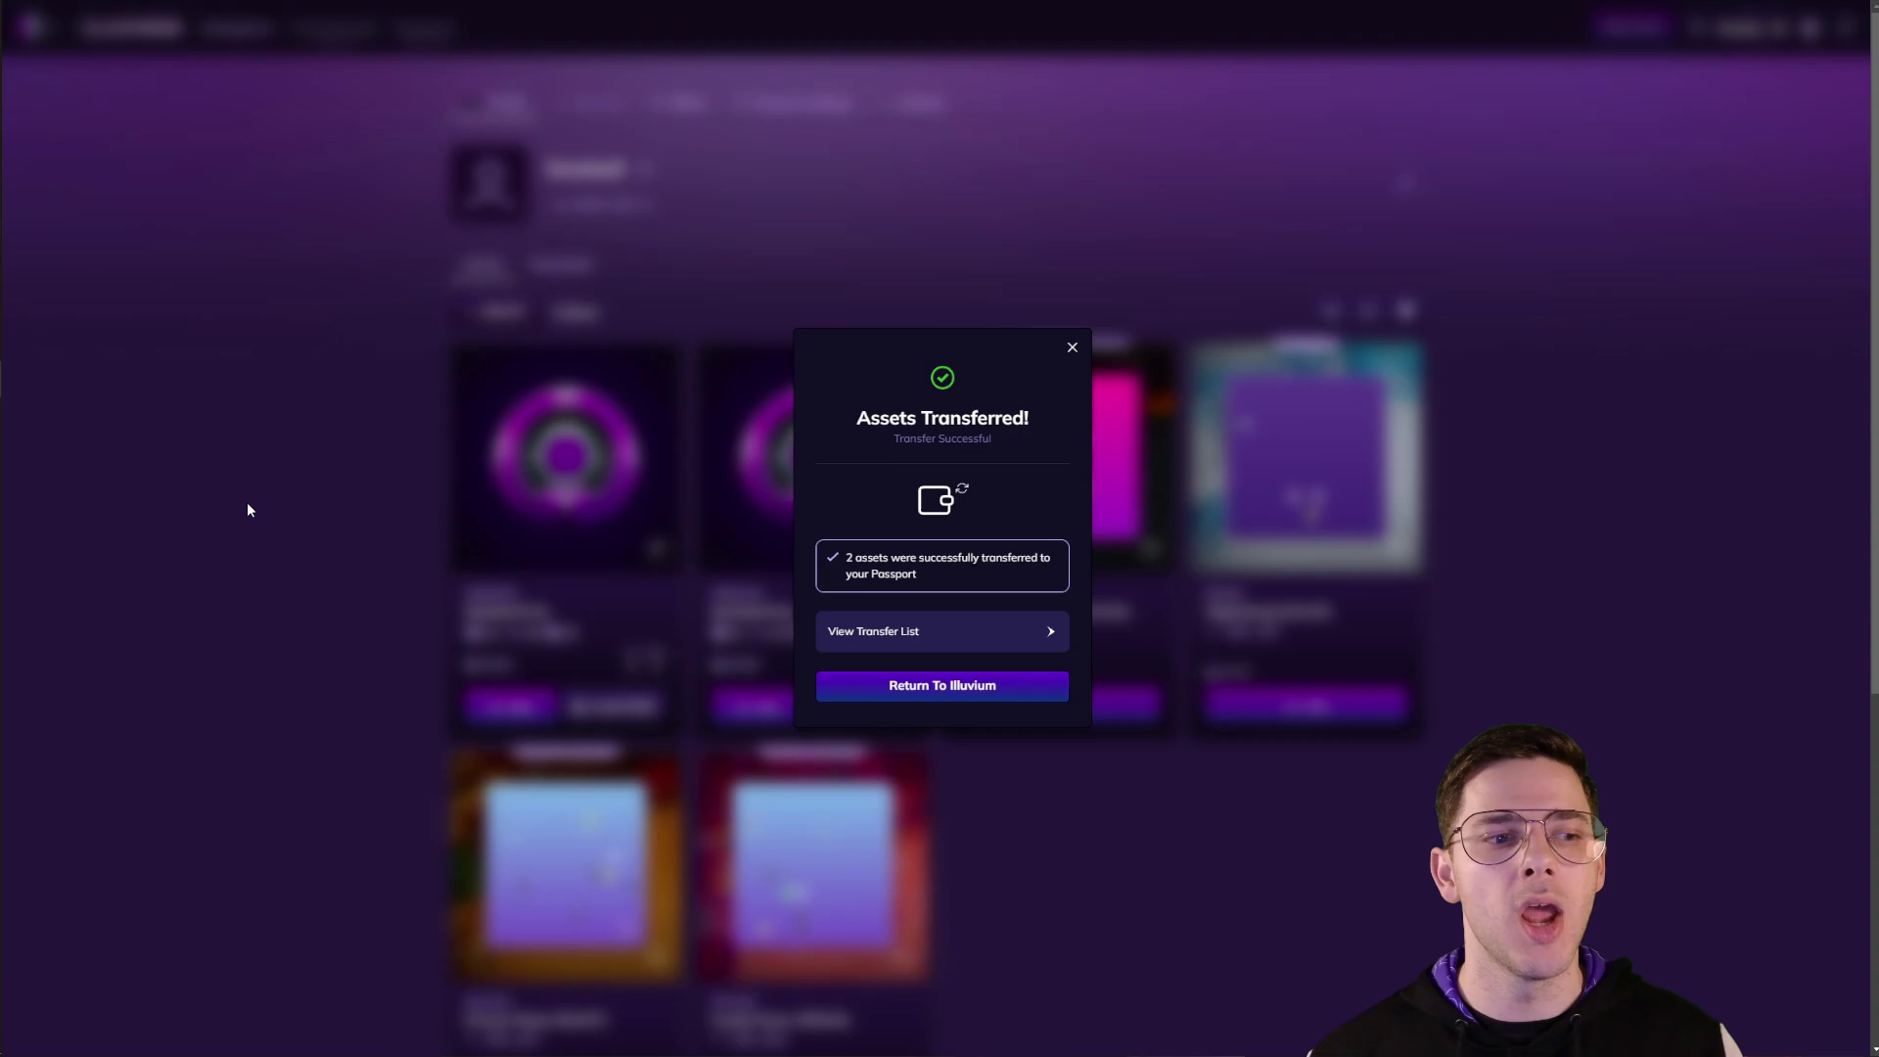
{"action": "left_click", "coordinate": [1071, 352]}
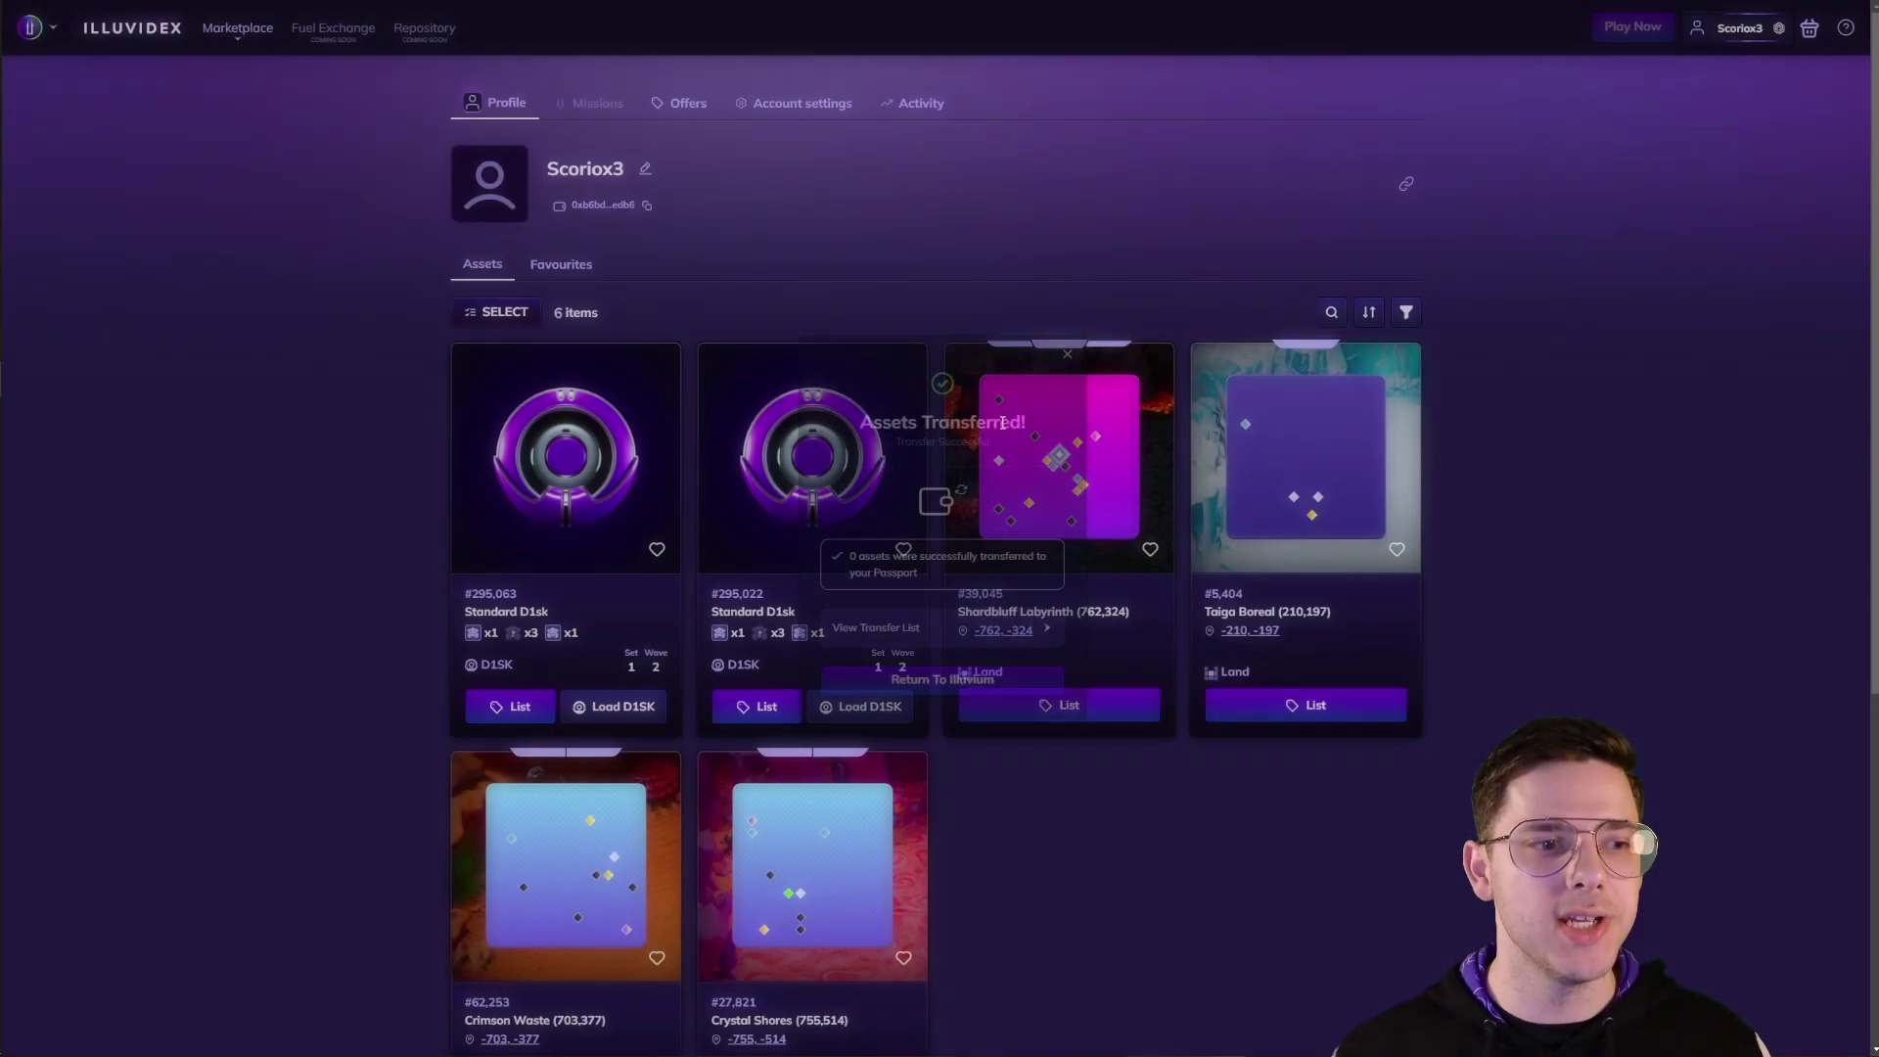